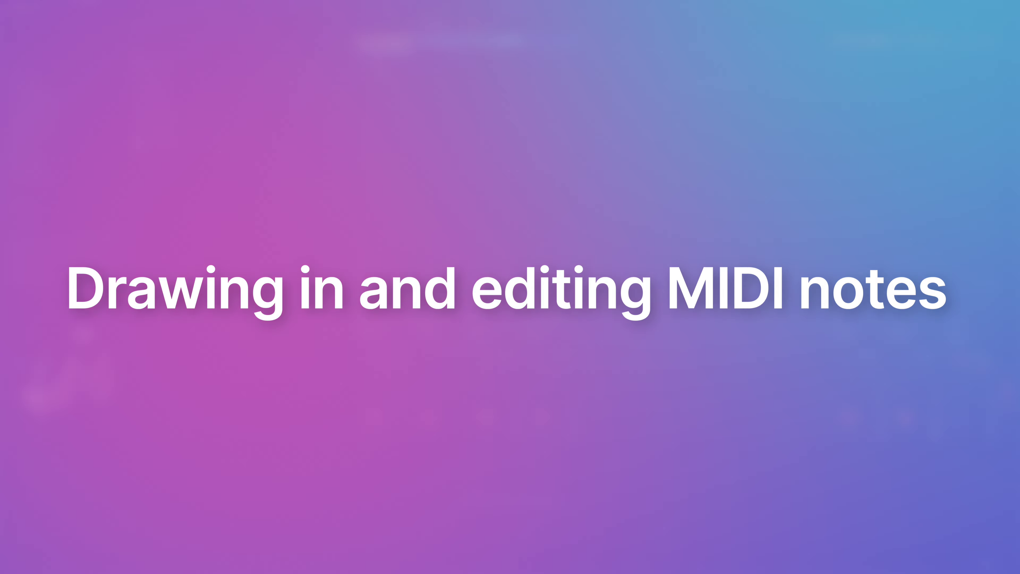
Create an empty one-bar MIDI clip in the first slot of the first MIDI track, with looping on.
{"action": "left_click", "coordinate": [379, 62]}
{"action": "left_click", "coordinate": [385, 51]}
{"action": "double_click", "coordinate": [386, 53]}
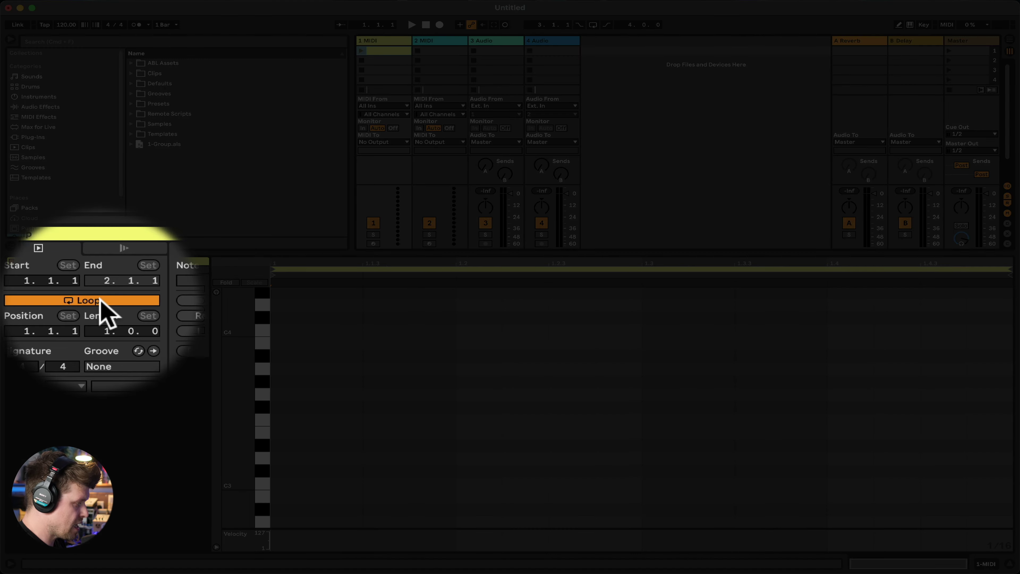
{"action": "left_click", "coordinate": [79, 301]}
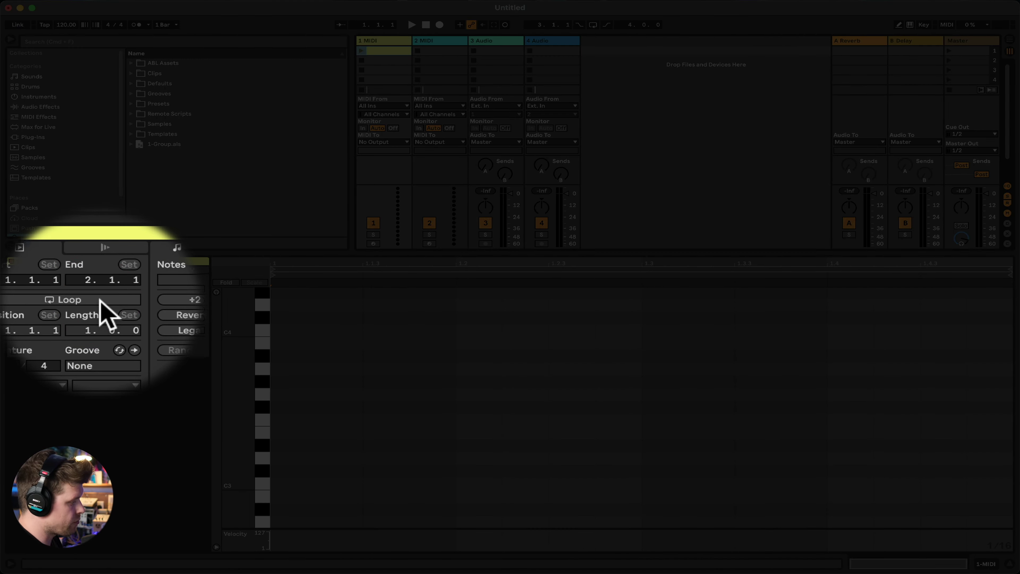
{"action": "left_click", "coordinate": [100, 300]}
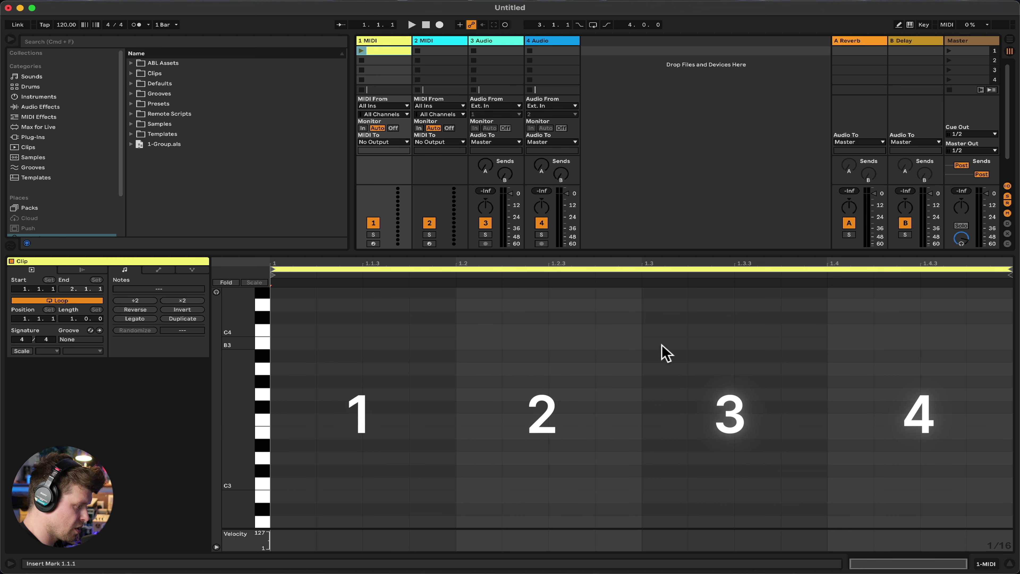
Examine the clip's beat grid and the piano roll's pitch range from the highest to the lowest octave.
{"action": "left_click", "coordinate": [341, 358]}
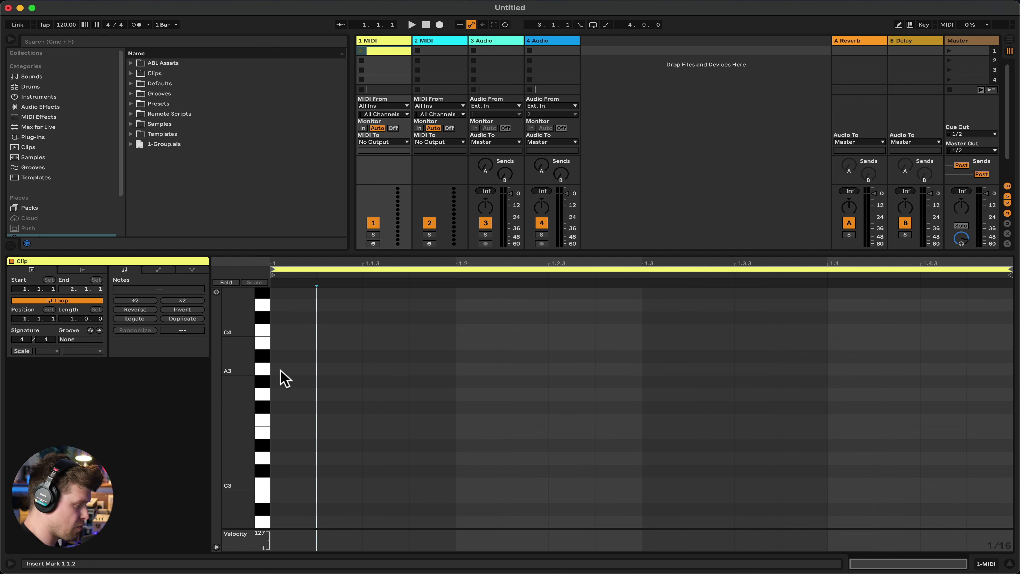
{"action": "left_click", "coordinate": [348, 375]}
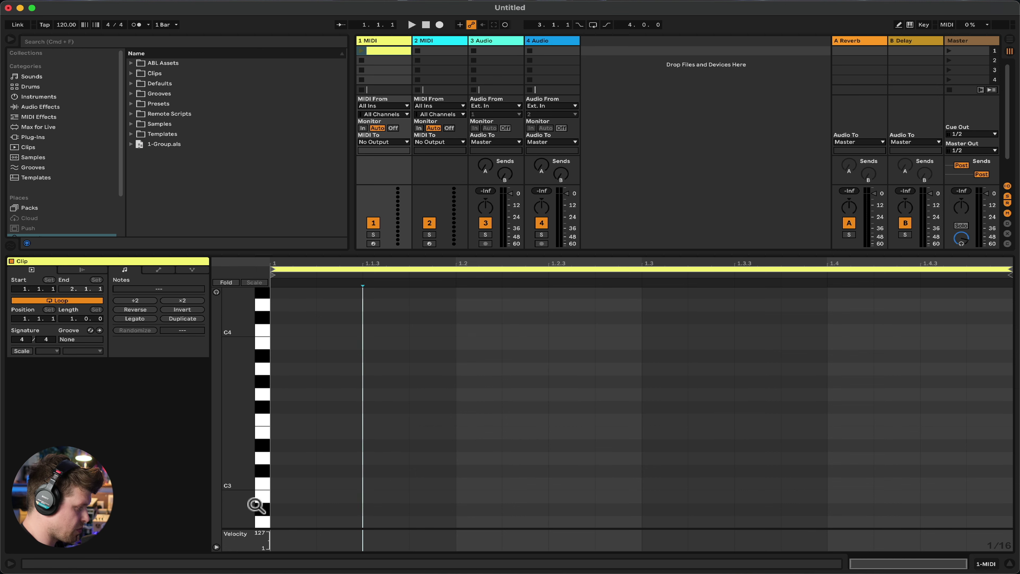
{"action": "scroll", "coordinate": [263, 333], "scroll_direction": "up", "scroll_amount": 10}
{"action": "scroll", "coordinate": [263, 339], "scroll_direction": "up", "scroll_amount": 6}
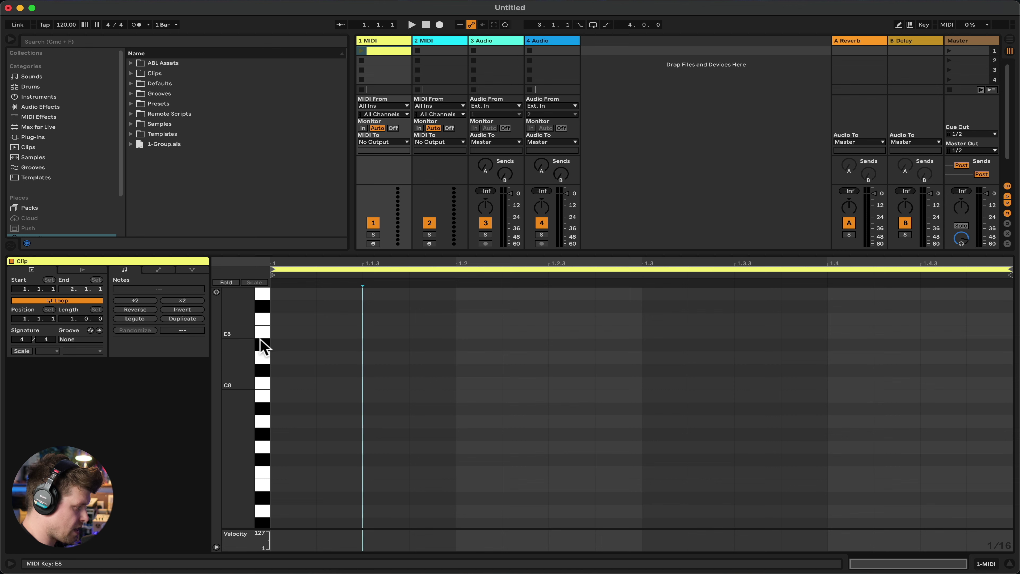
{"action": "scroll", "coordinate": [266, 392], "scroll_direction": "down", "scroll_amount": 20}
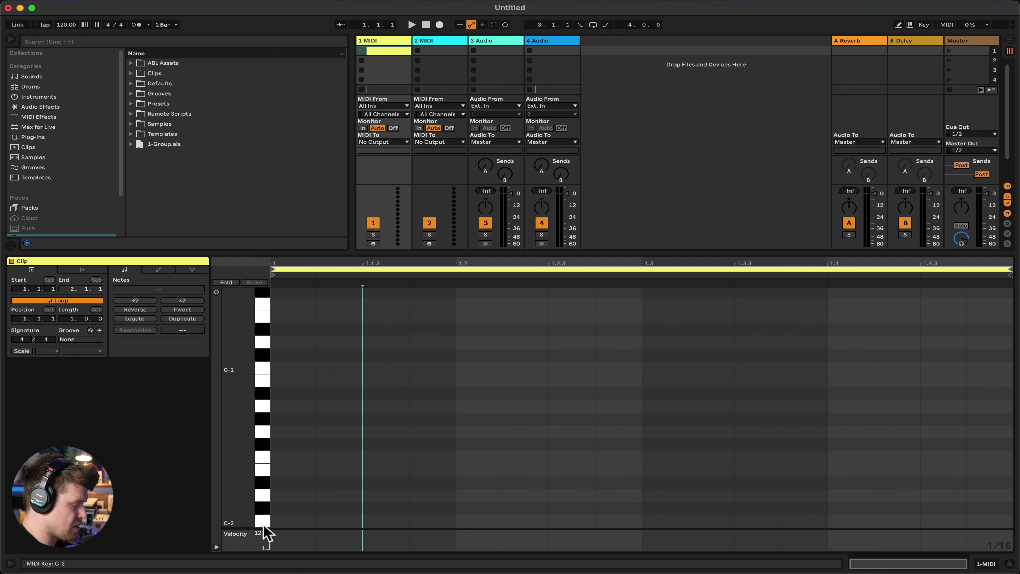
{"action": "scroll", "coordinate": [288, 460], "scroll_direction": "up", "scroll_amount": 20}
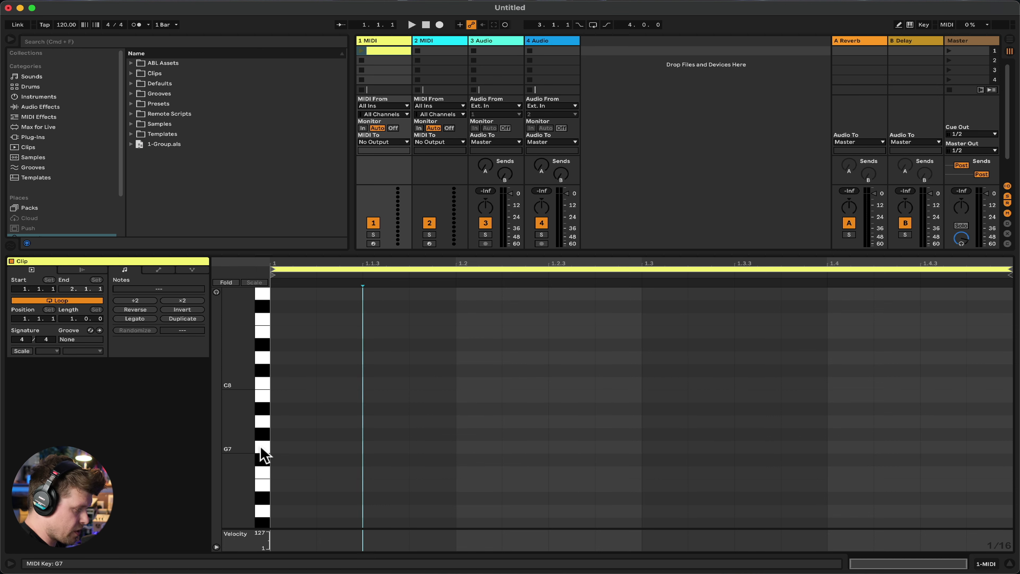
Draw a sixteenth-length G7 note on each of the clip's four beats.
{"action": "left_click", "coordinate": [288, 446]}
{"action": "double_click", "coordinate": [288, 447]}
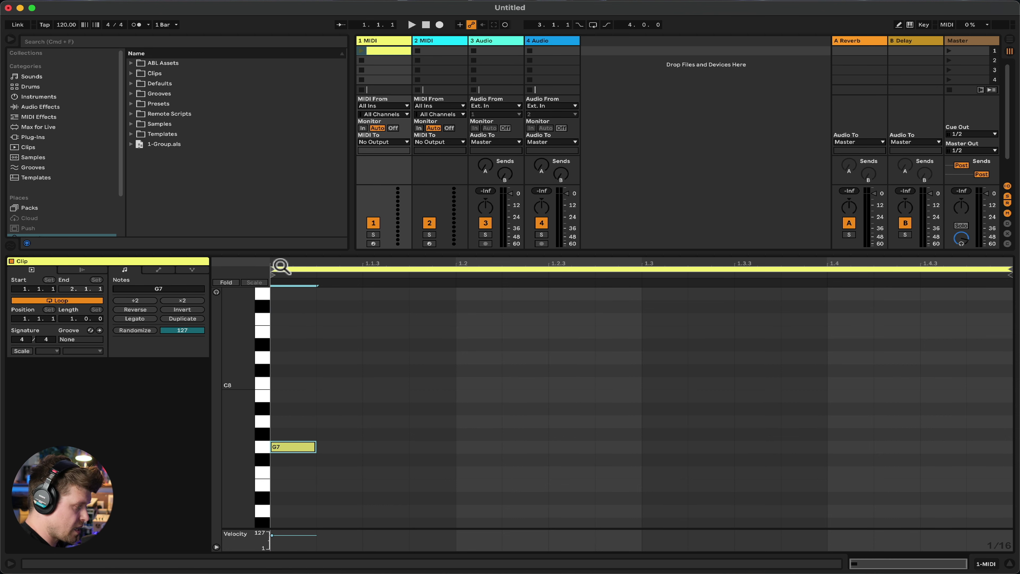
{"action": "left_click", "coordinate": [277, 299]}
{"action": "left_click", "coordinate": [288, 445]}
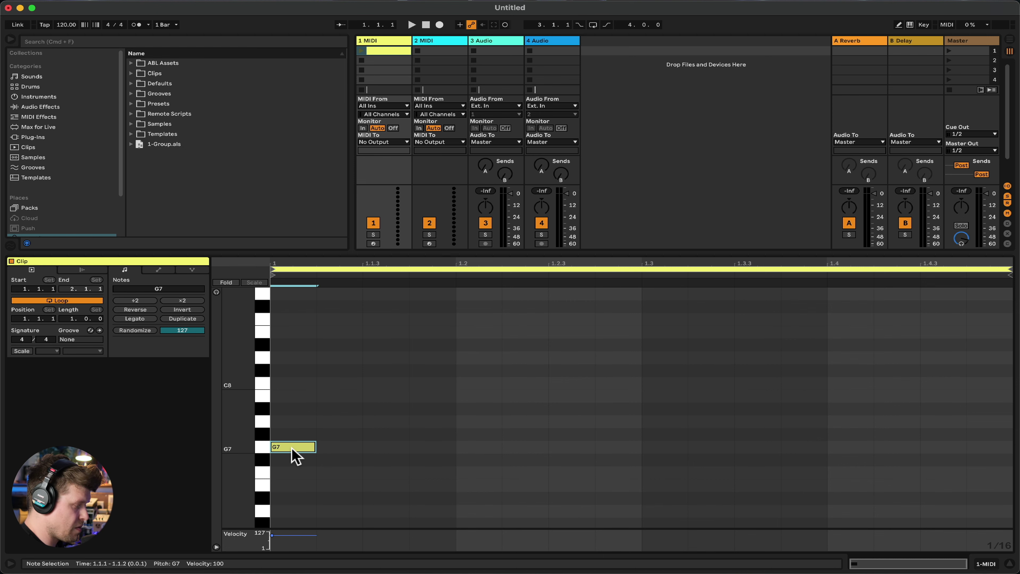
{"action": "key", "text": "super+z"}
{"action": "double_click", "coordinate": [483, 448]}
{"action": "left_click", "coordinate": [663, 450]}
{"action": "double_click", "coordinate": [663, 450]}
{"action": "key", "text": "super+d"}
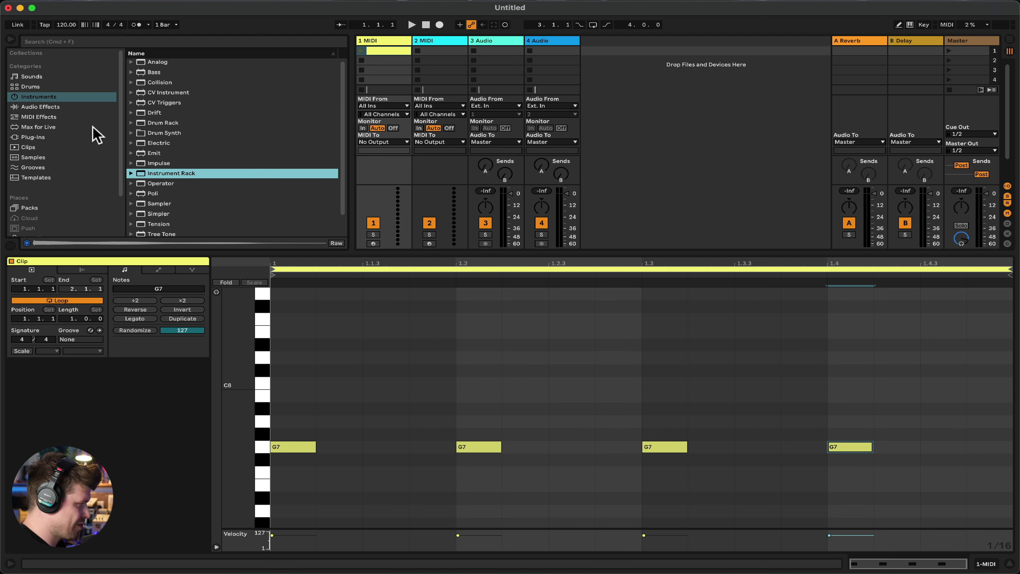
Load the E-Piano Old School preset from the Instrument Rack's Piano & Keys folder onto the first MIDI track.
{"action": "left_click", "coordinate": [39, 97]}
{"action": "left_click", "coordinate": [131, 173]}
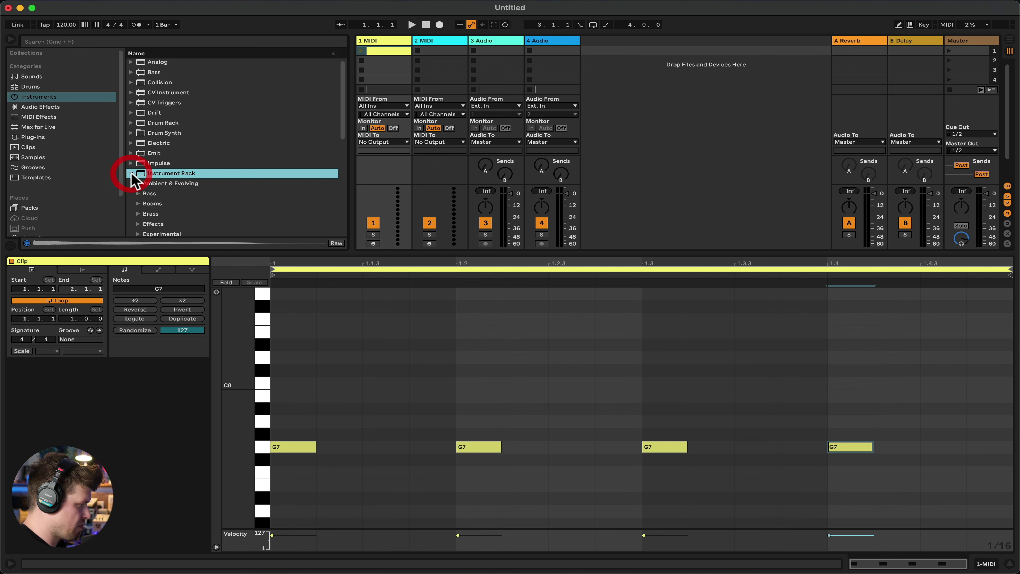
{"action": "scroll", "coordinate": [153, 207], "scroll_direction": "down", "scroll_amount": 10}
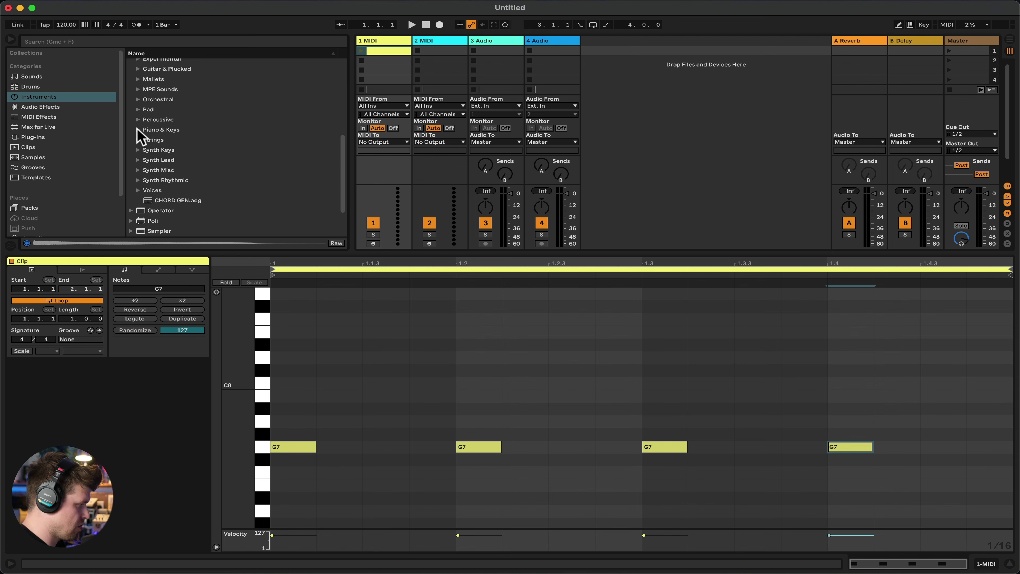
{"action": "left_click", "coordinate": [138, 129]}
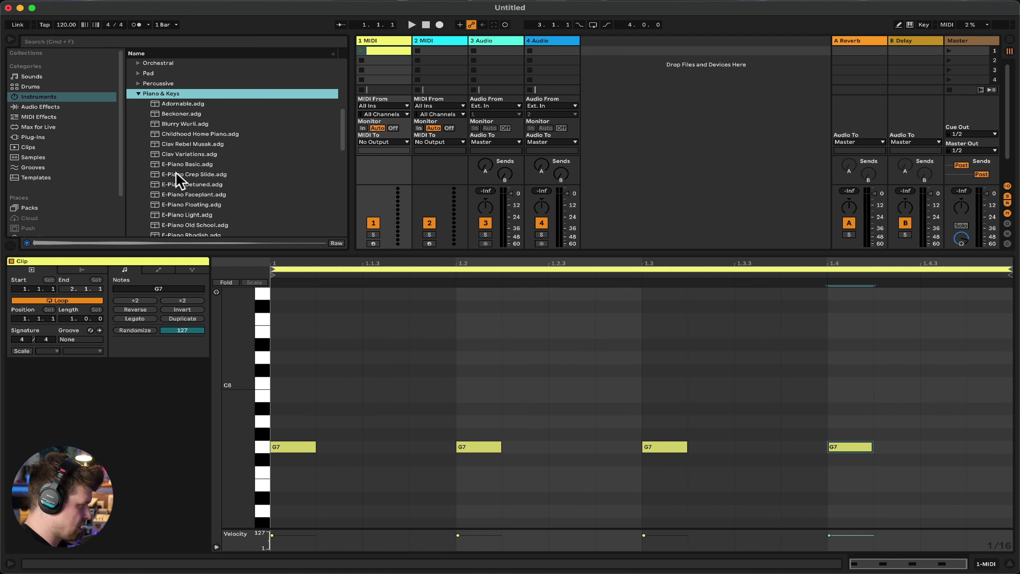
{"action": "left_click", "coordinate": [186, 225]}
{"action": "left_click_drag", "start_coordinate": [202, 229], "coordinate": [392, 50]}
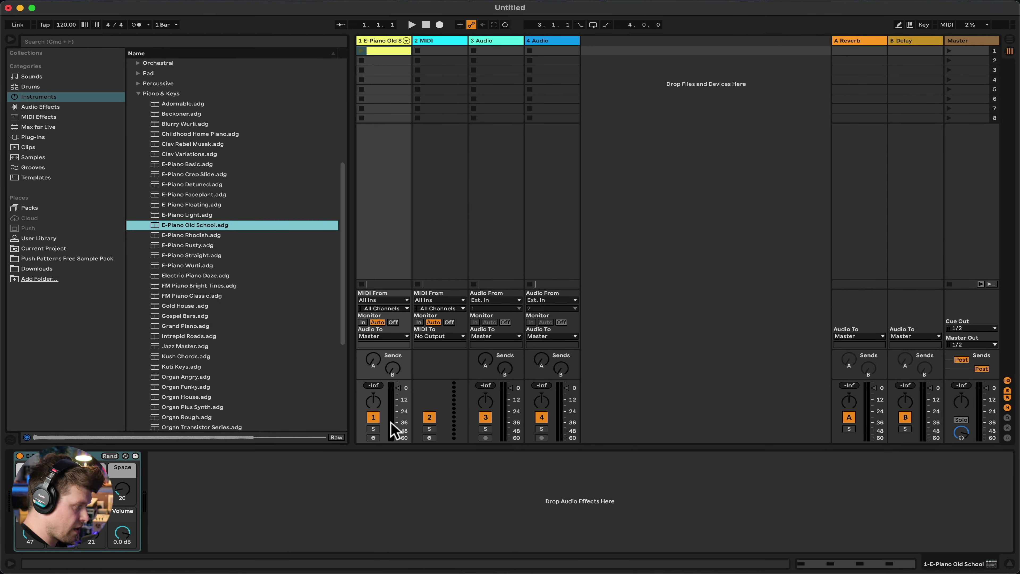
Play the clip, and transpose all four notes down four octaves to G3.
{"action": "left_click", "coordinate": [362, 51]}
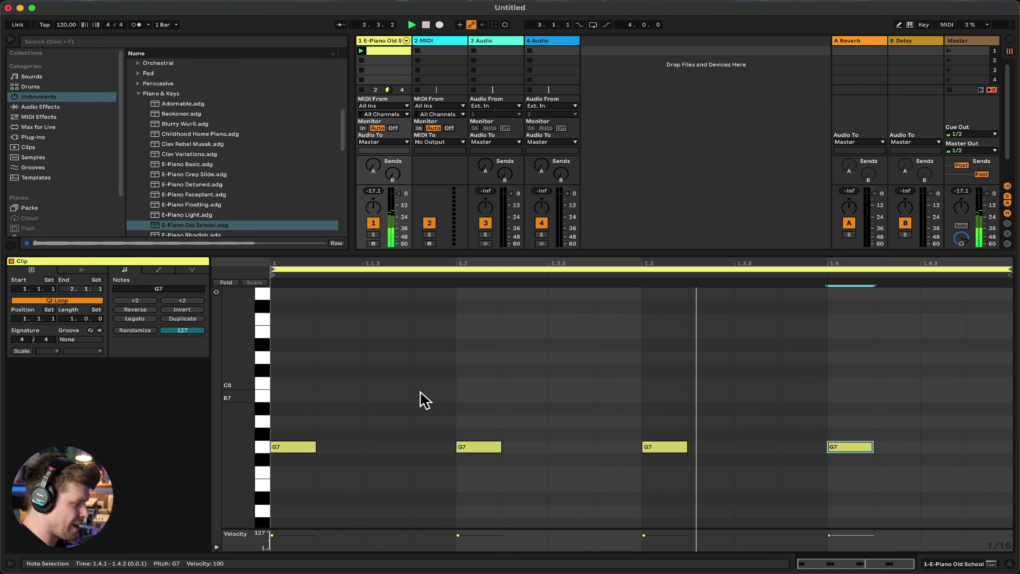
{"action": "left_click_drag", "start_coordinate": [280, 400], "coordinate": [900, 484]}
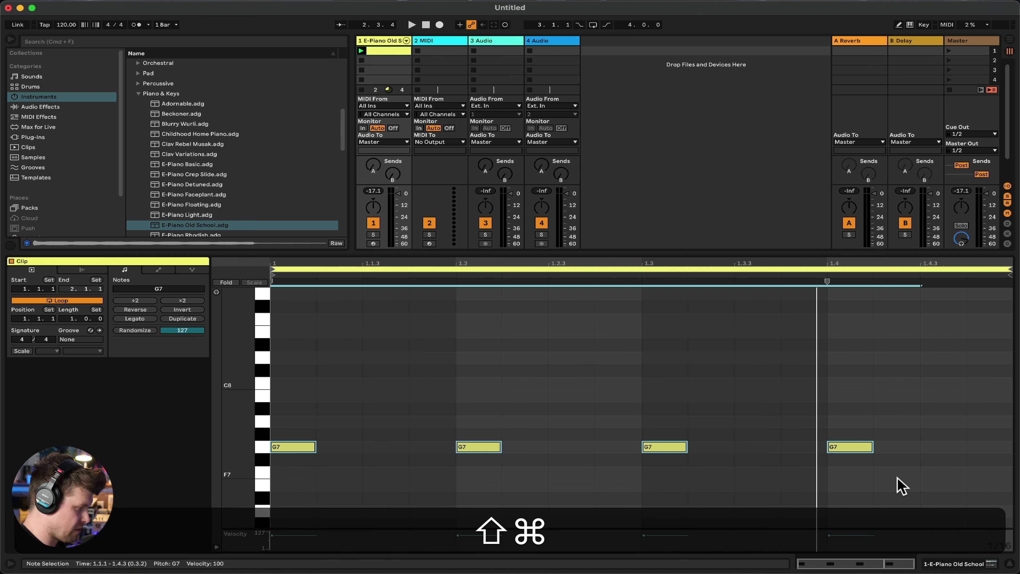
{"action": "key", "text": "super+shift+Down"}
{"action": "key", "text": "super+shift+Down"}
{"action": "key", "text": "super+shift+Down"}
{"action": "key", "text": "super+shift+Down"}
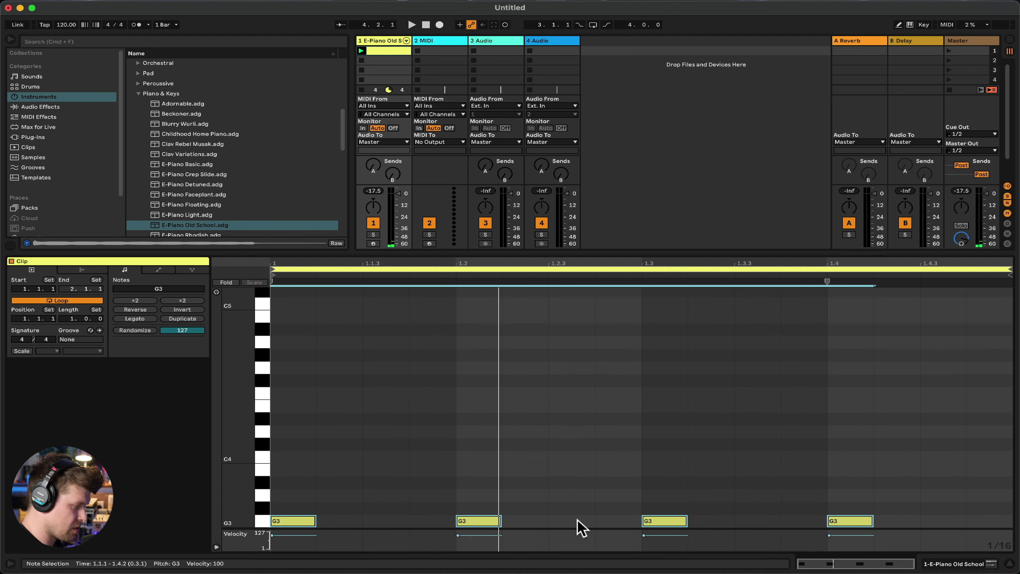
Add a G3 note at 1.2.3 and lengthen the first note to fill the whole first beat.
{"action": "double_click", "coordinate": [565, 521]}
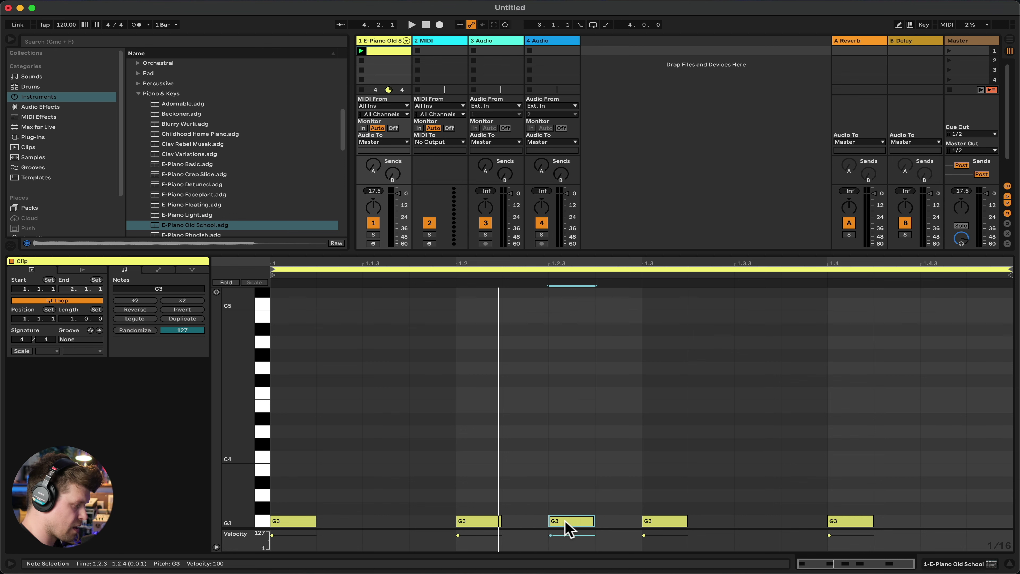
{"action": "key", "text": "space"}
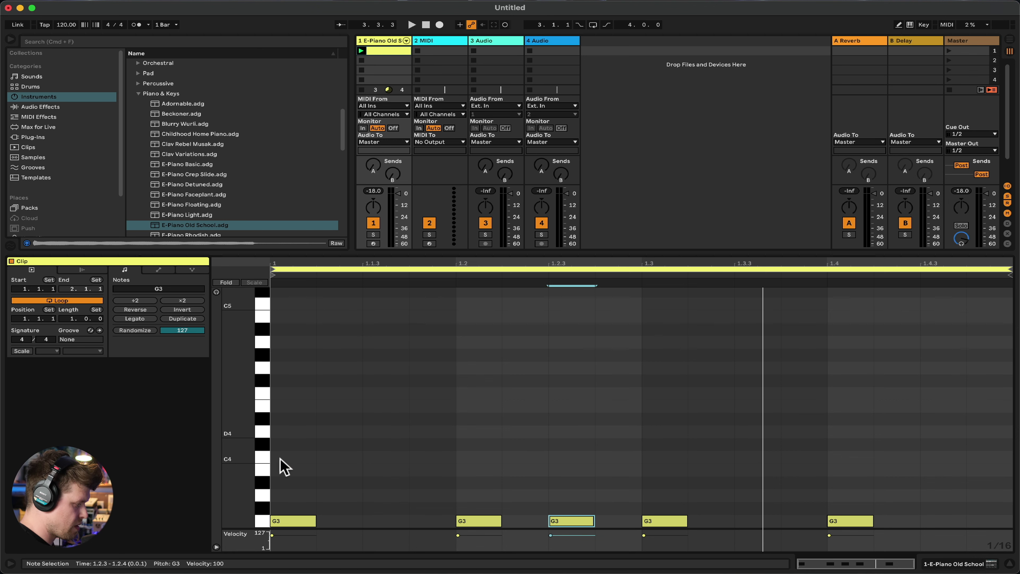
{"action": "left_click_drag", "start_coordinate": [314, 522], "coordinate": [435, 521]}
{"action": "key", "text": "space"}
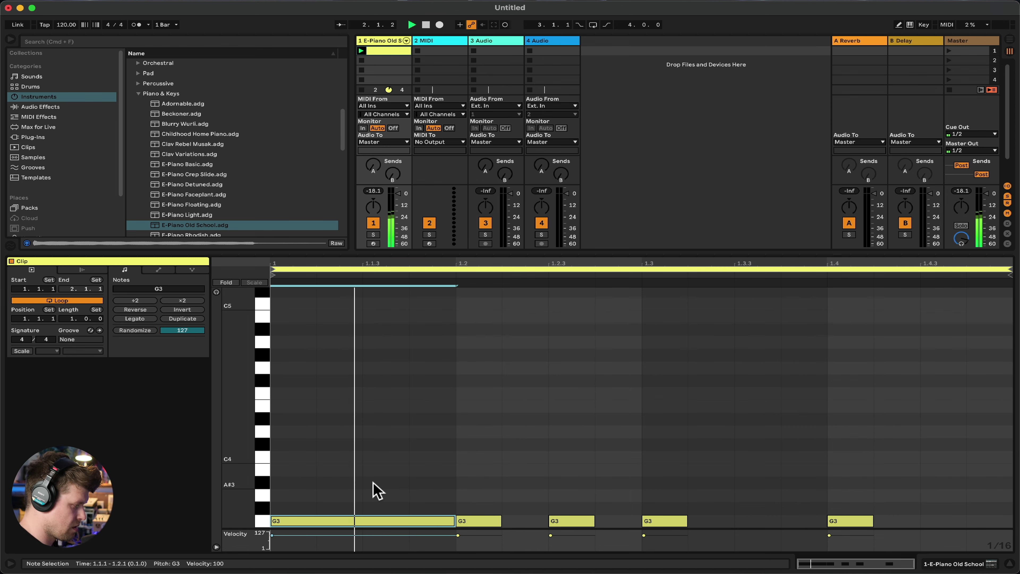
Enlarge the velocity lane and vary the five notes' velocities, setting the first to 62 and the last to 54.
{"action": "left_click_drag", "start_coordinate": [265, 526], "coordinate": [259, 467]}
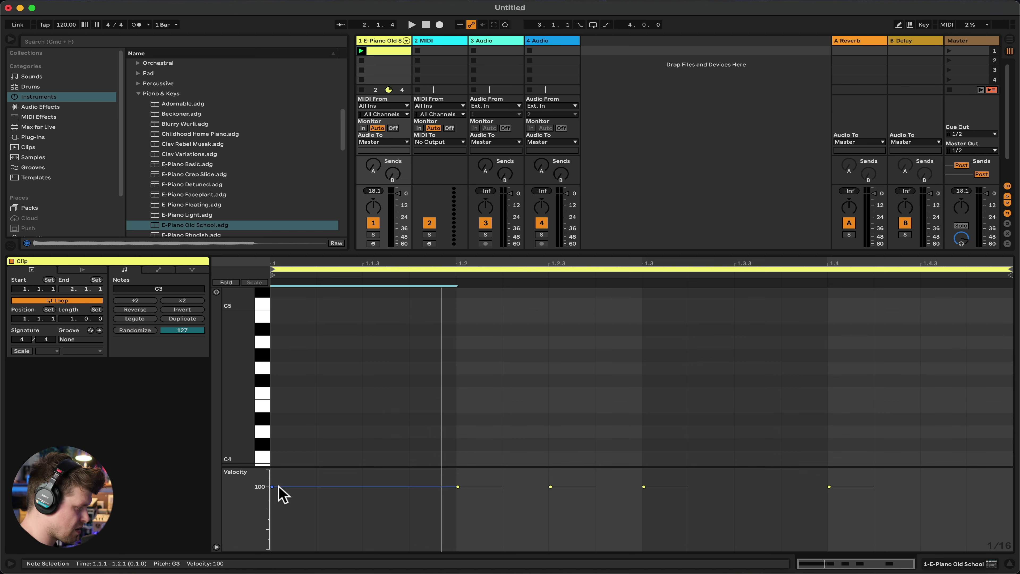
{"action": "left_click_drag", "start_coordinate": [272, 487], "coordinate": [271, 511]}
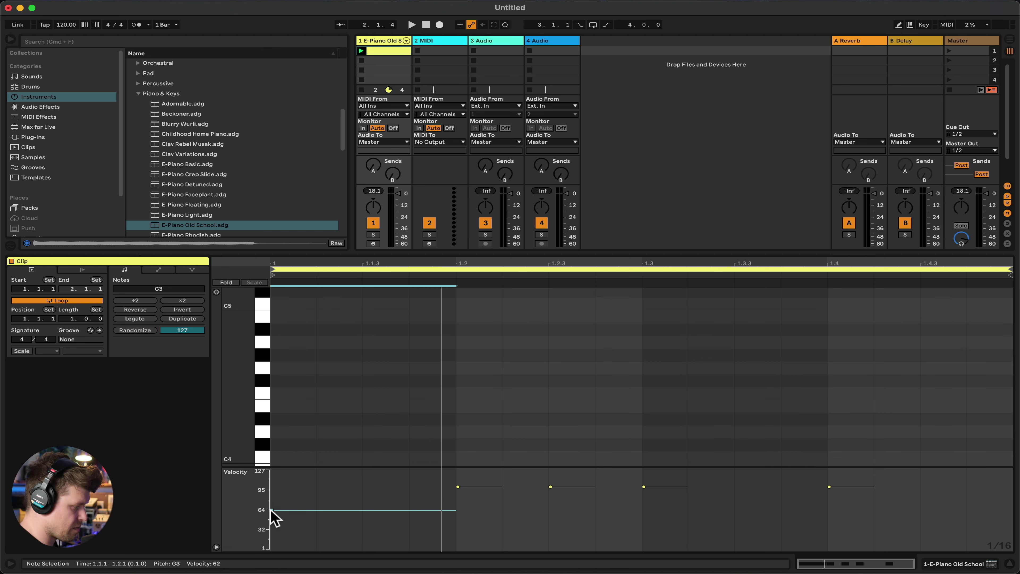
{"action": "left_click_drag", "start_coordinate": [458, 487], "coordinate": [458, 478]}
{"action": "left_click", "coordinate": [550, 487]}
{"action": "left_click_drag", "start_coordinate": [550, 487], "coordinate": [552, 505]}
{"action": "left_click_drag", "start_coordinate": [643, 487], "coordinate": [644, 490]}
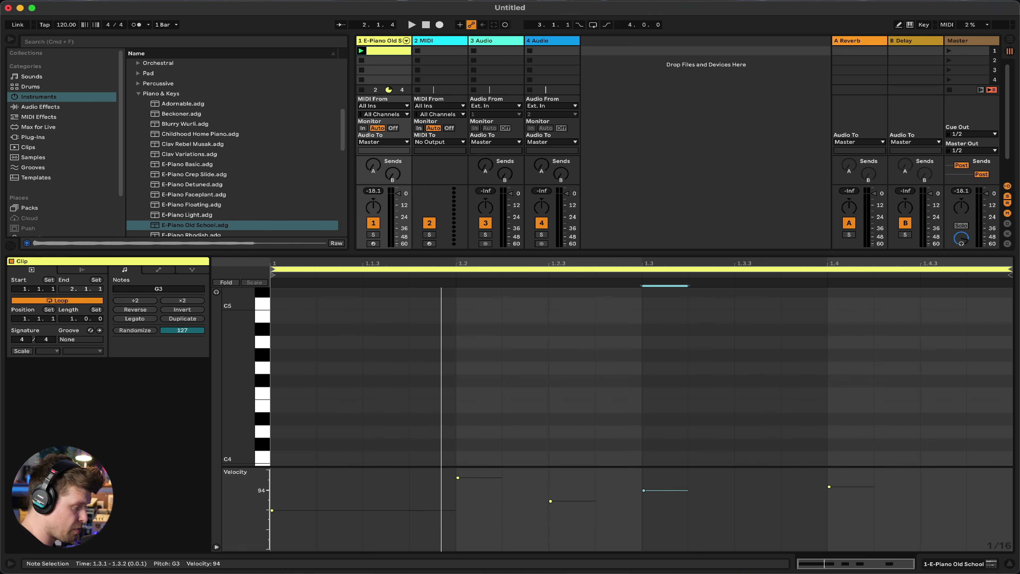
{"action": "left_click_drag", "start_coordinate": [828, 487], "coordinate": [829, 514]}
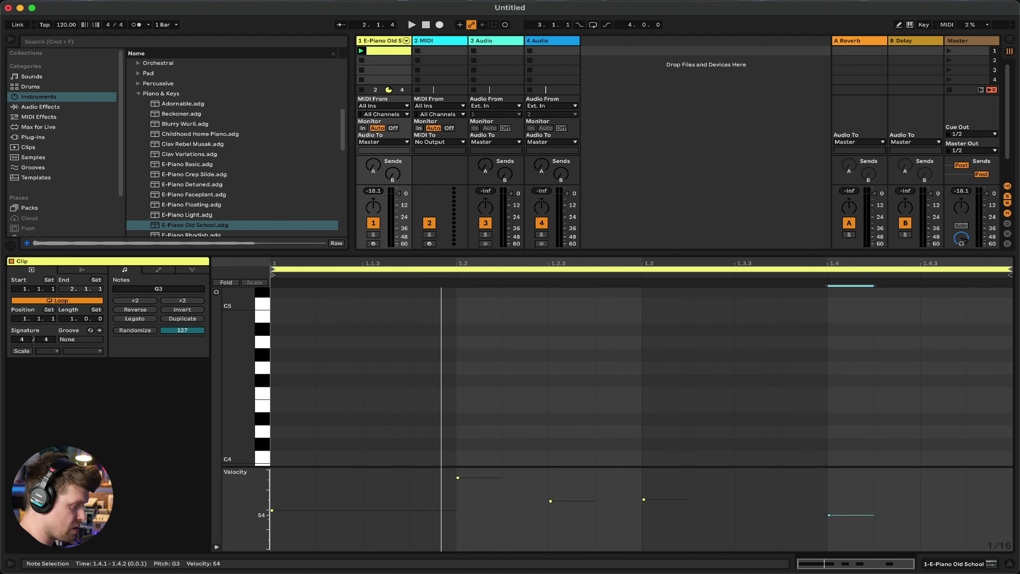
{"action": "key", "text": "space"}
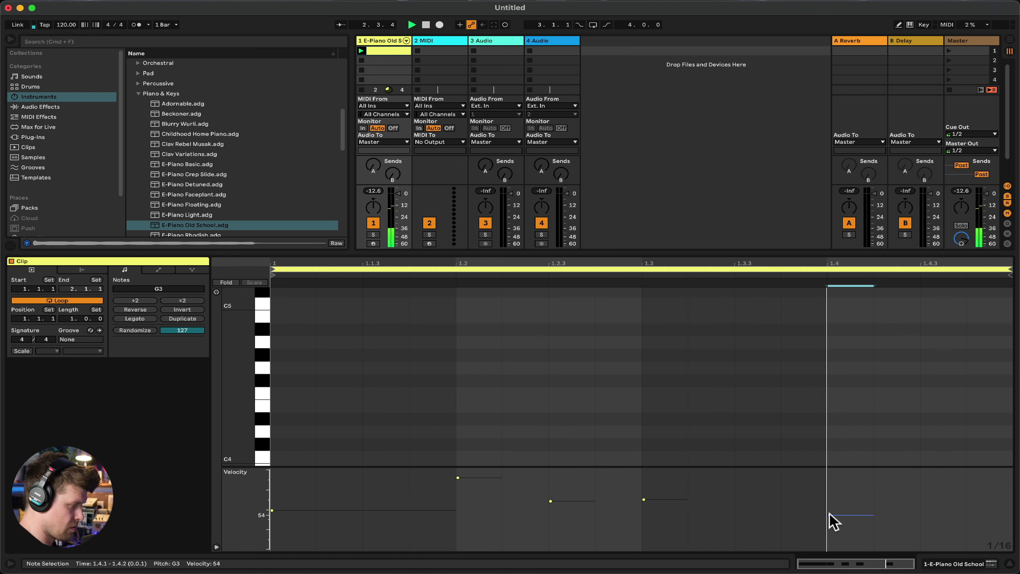
Randomize the velocities of all notes in the clip with a randomization range of 7.
{"action": "left_click", "coordinate": [388, 413]}
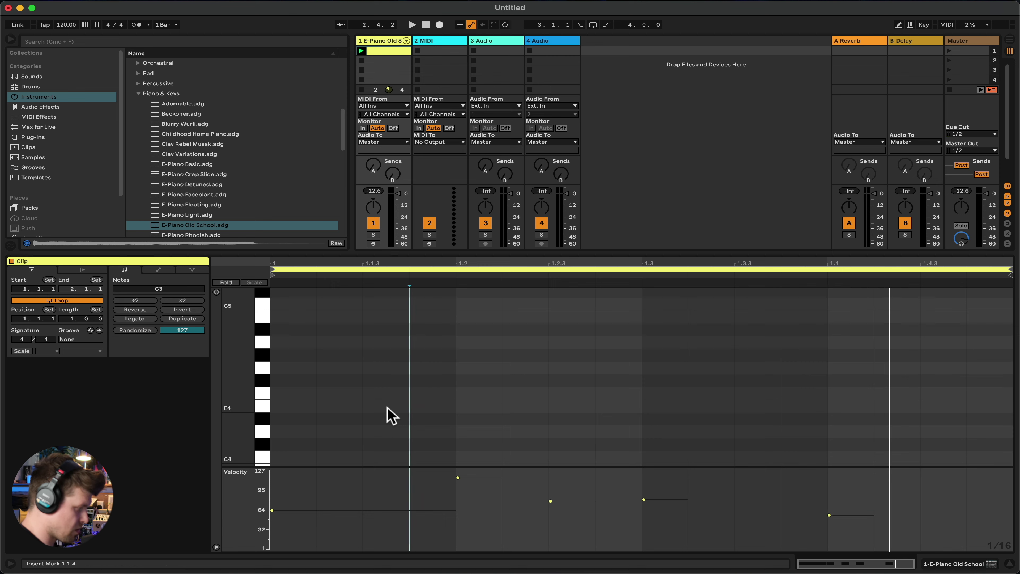
{"action": "key", "text": "super+a"}
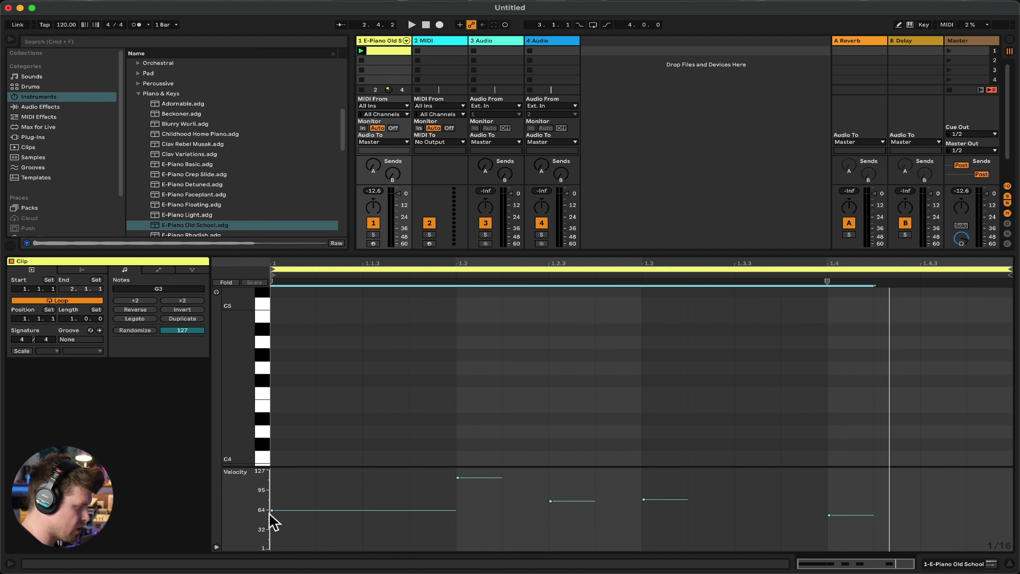
{"action": "left_click_drag", "start_coordinate": [182, 333], "coordinate": [181, 337]}
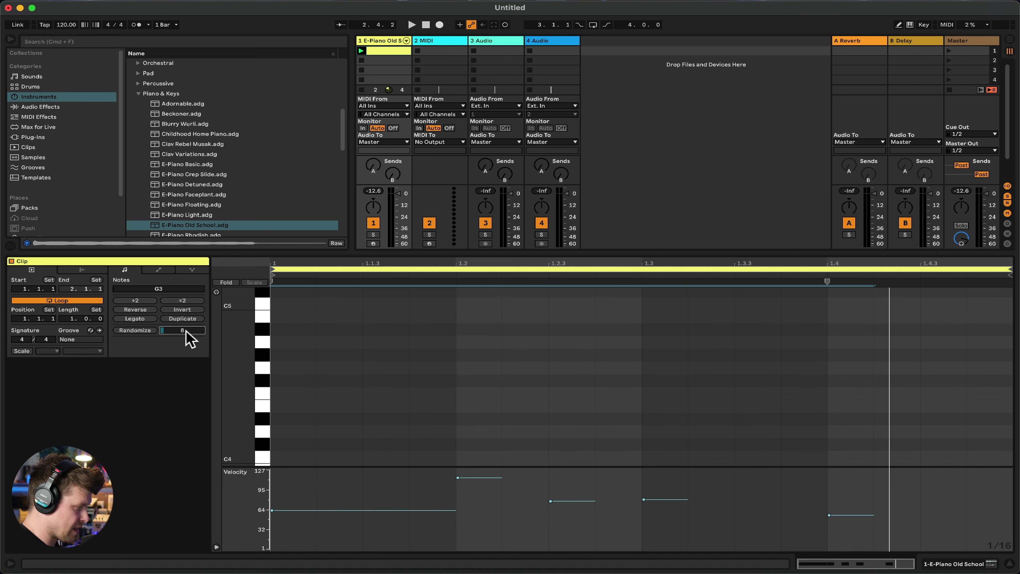
{"action": "left_click", "coordinate": [140, 331]}
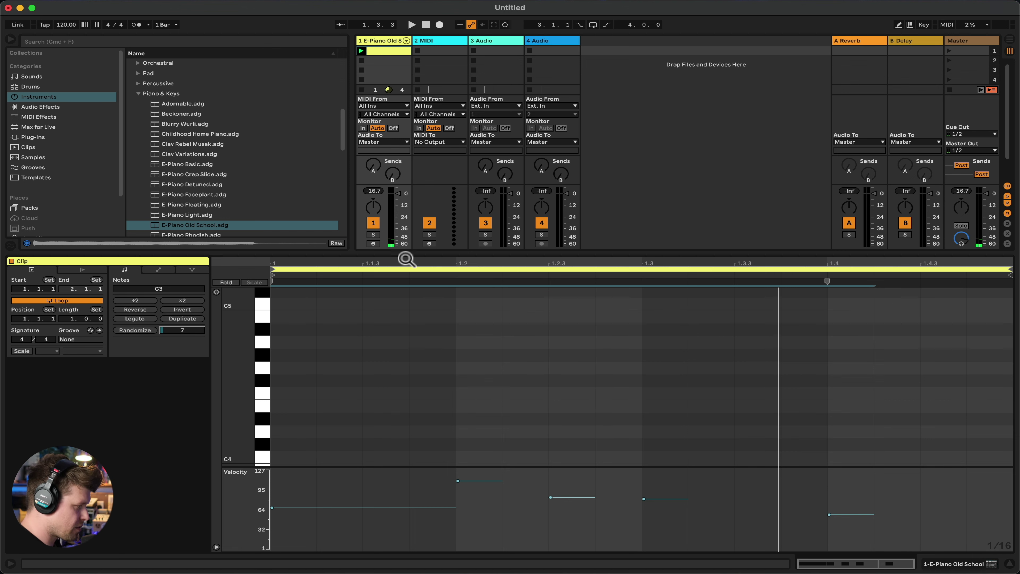
Hide the browser and enlarge the clip editor so it fills most of the window.
{"action": "left_click", "coordinate": [10, 42]}
{"action": "left_click", "coordinate": [11, 42]}
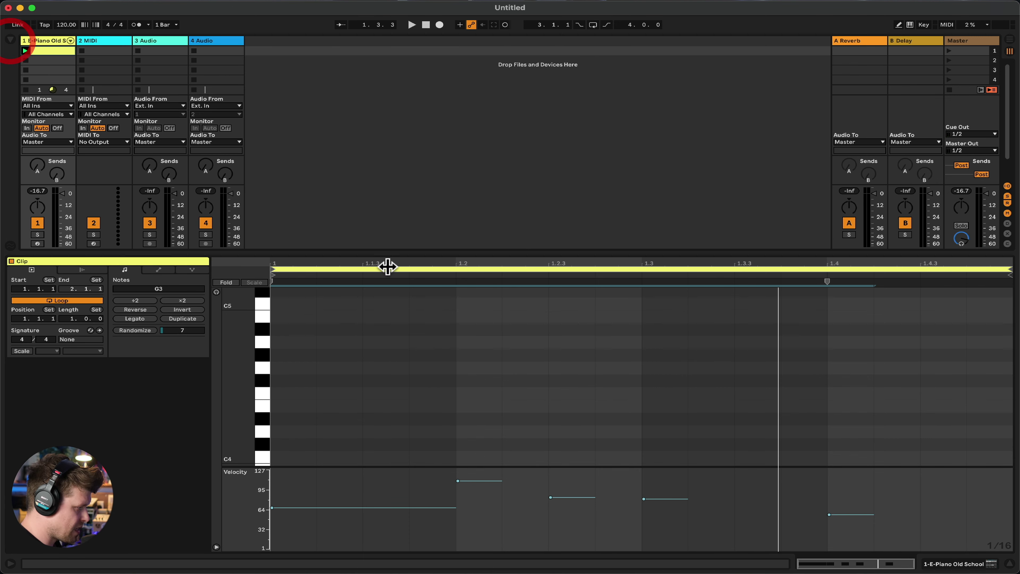
{"action": "left_click_drag", "start_coordinate": [406, 253], "coordinate": [421, 78]}
{"action": "left_click", "coordinate": [419, 116]}
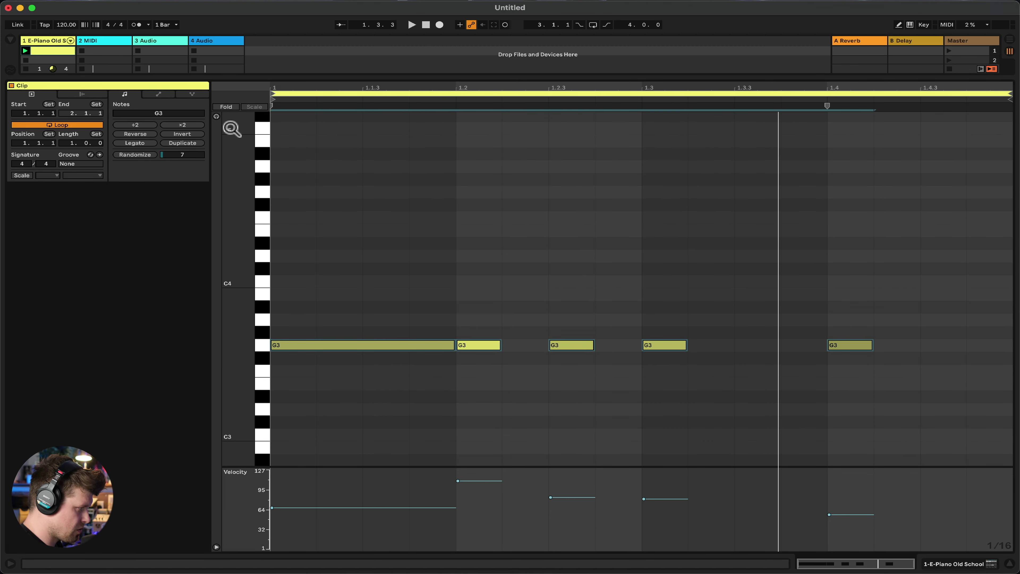
Turn on note preview in the MIDI editor and audition several keys above and below G3 on the piano roll.
{"action": "left_click", "coordinate": [217, 117]}
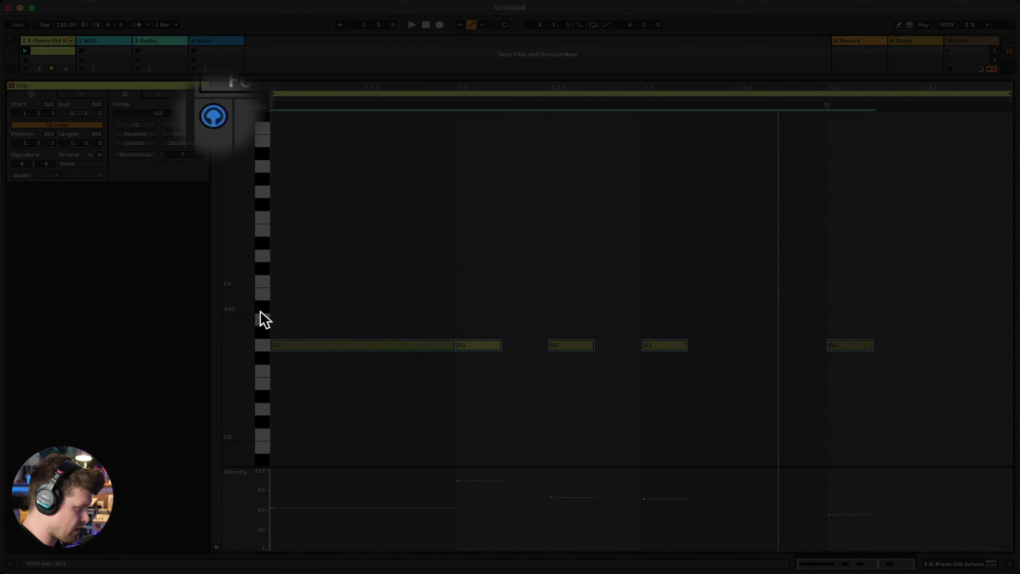
{"action": "left_click", "coordinate": [262, 310]}
{"action": "left_click", "coordinate": [262, 278]}
{"action": "left_click", "coordinate": [265, 230]}
{"action": "left_click", "coordinate": [264, 342]}
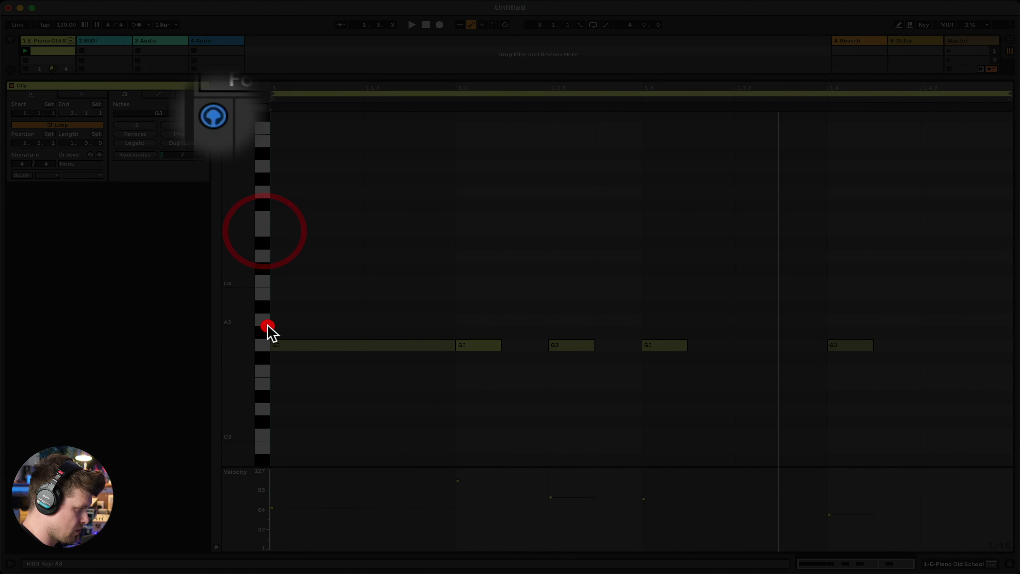
{"action": "left_click", "coordinate": [262, 371]}
{"action": "left_click", "coordinate": [263, 404]}
{"action": "left_click", "coordinate": [262, 422]}
{"action": "left_click", "coordinate": [264, 439]}
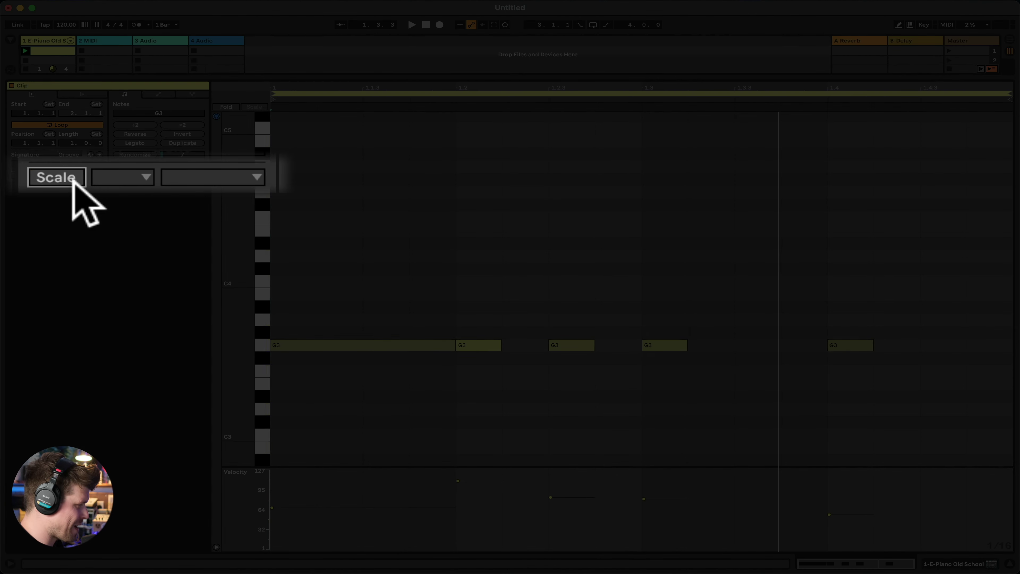
Turn on the clip's scale, set it to G Major, and limit the piano roll to keys in that scale.
{"action": "left_click", "coordinate": [22, 175]}
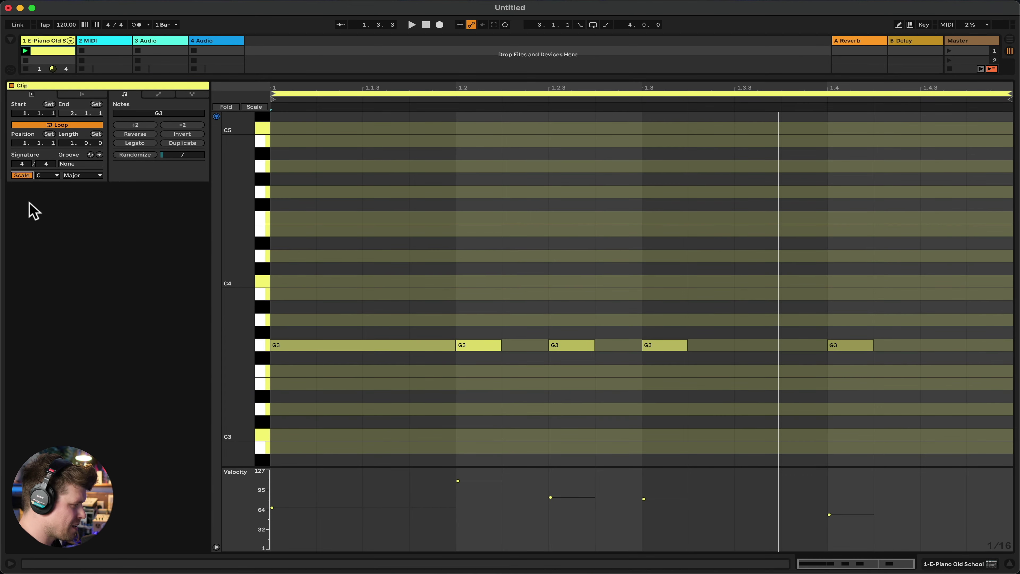
{"action": "left_click", "coordinate": [48, 176]}
{"action": "left_click", "coordinate": [48, 176]}
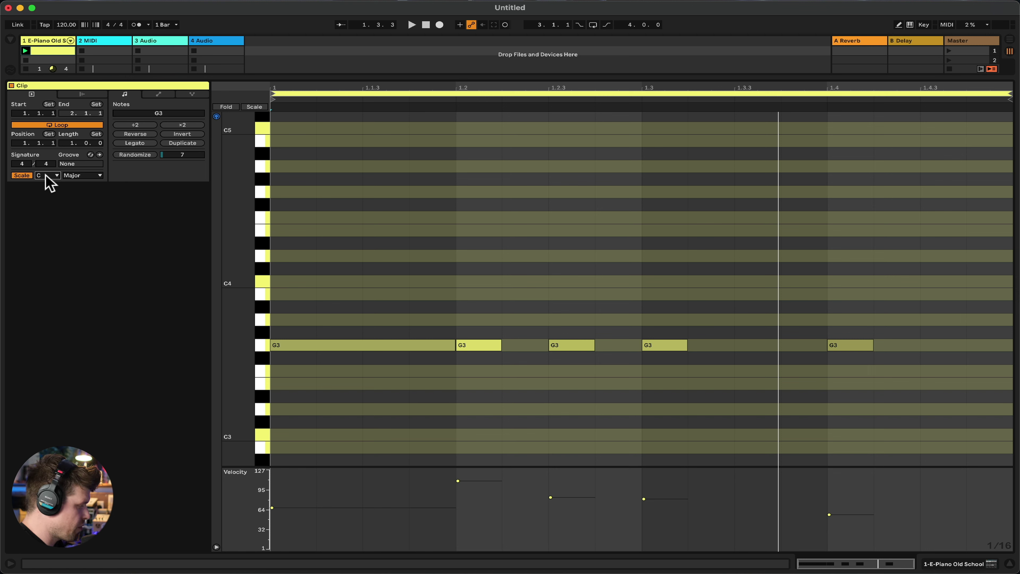
{"action": "left_click", "coordinate": [46, 175]}
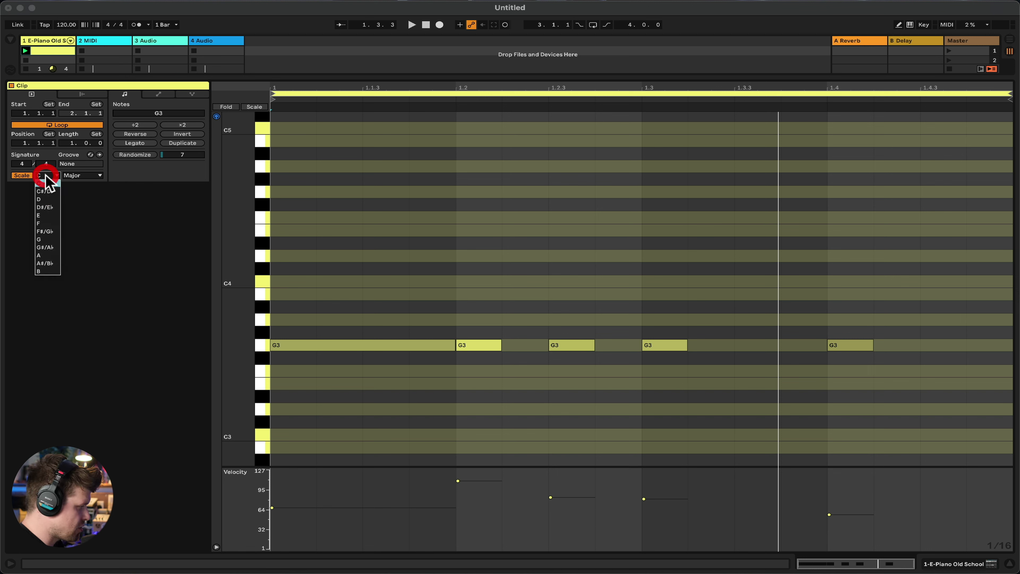
{"action": "left_click", "coordinate": [50, 239]}
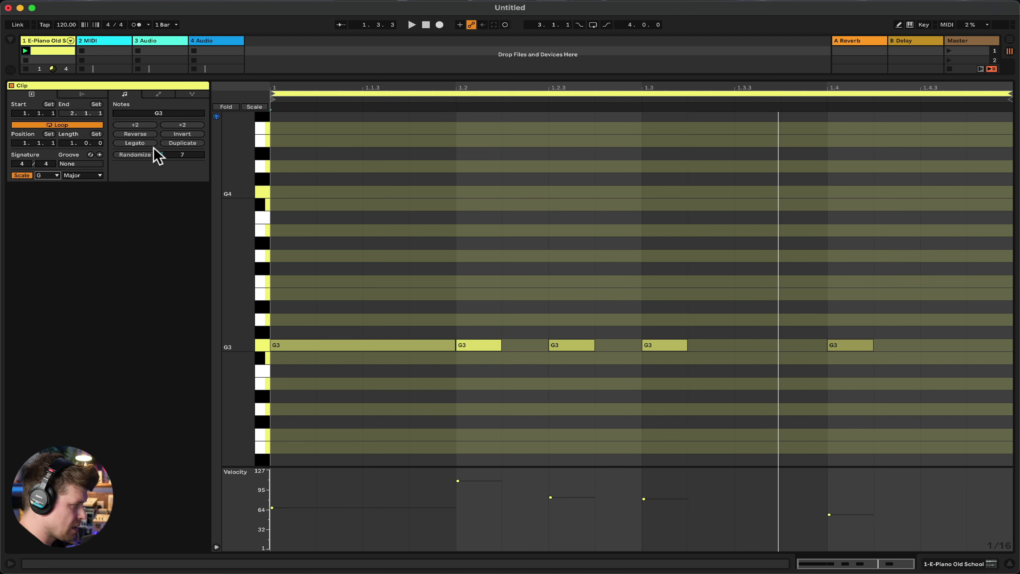
{"action": "left_click", "coordinate": [251, 107]}
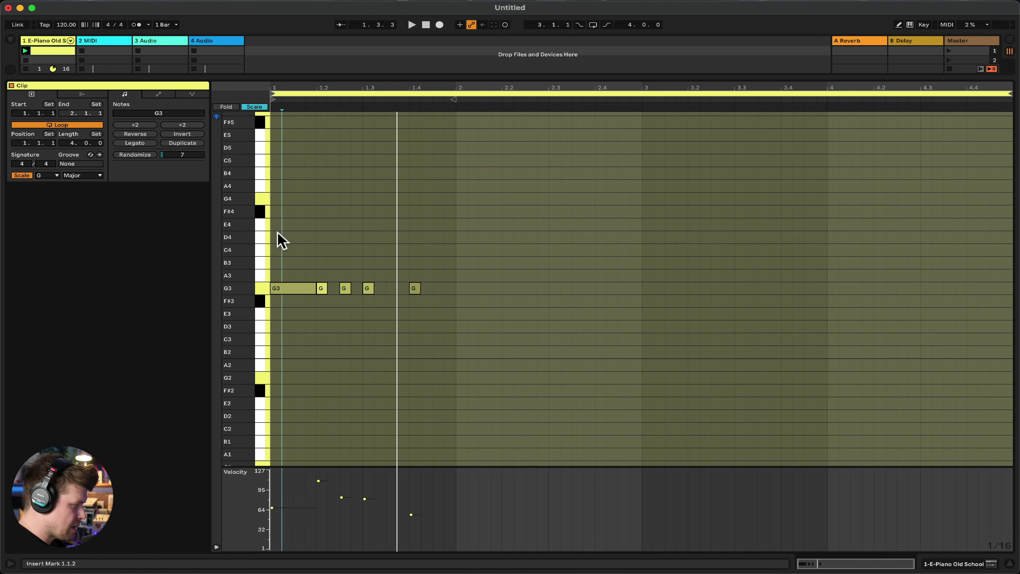
Delete all existing notes from the clip and set the editor's fixed grid to 1 Bar.
{"action": "left_click_drag", "start_coordinate": [278, 233], "coordinate": [426, 329]}
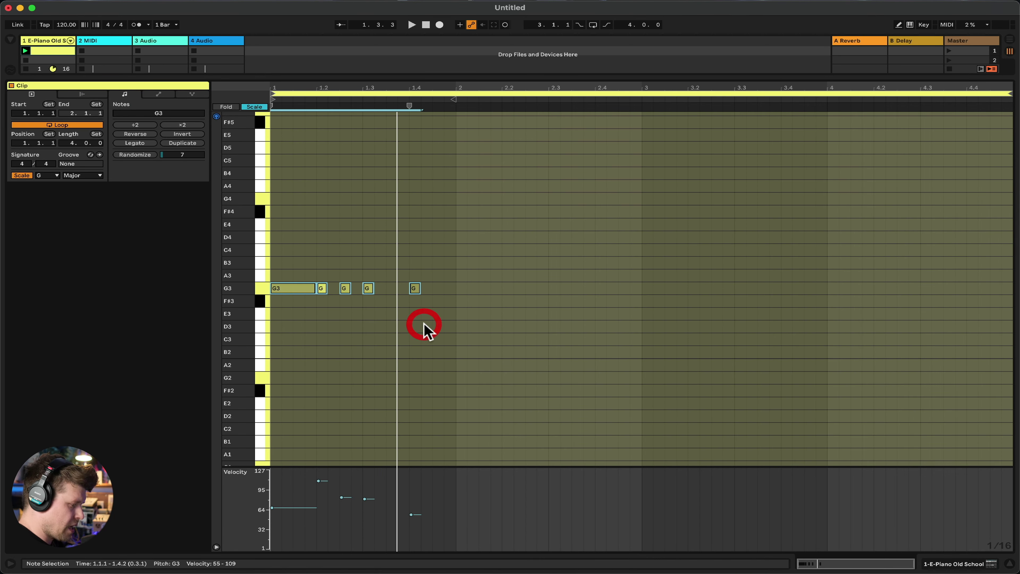
{"action": "key", "text": "Delete"}
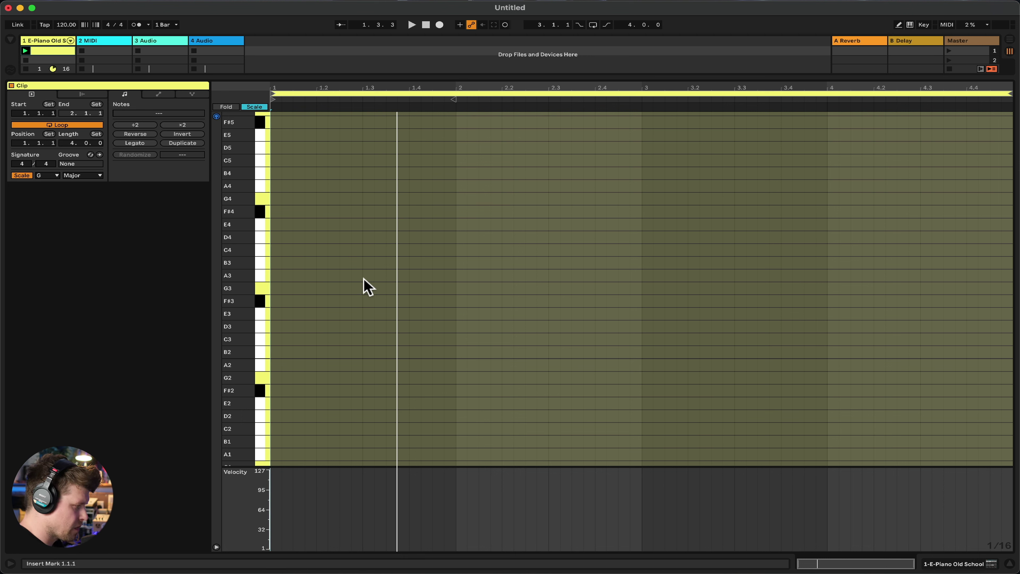
{"action": "right_click", "coordinate": [277, 276]}
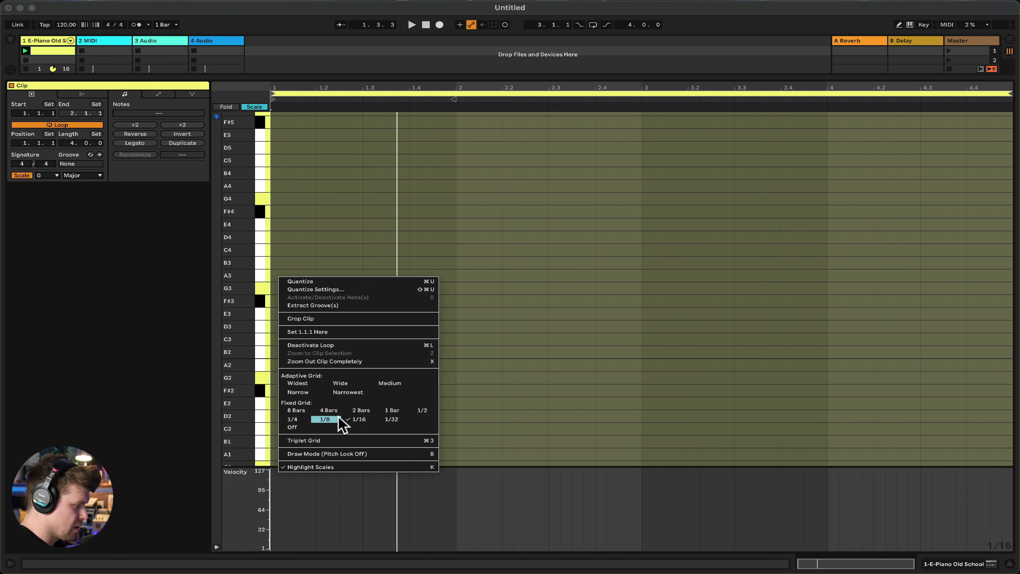
{"action": "left_click", "coordinate": [392, 412]}
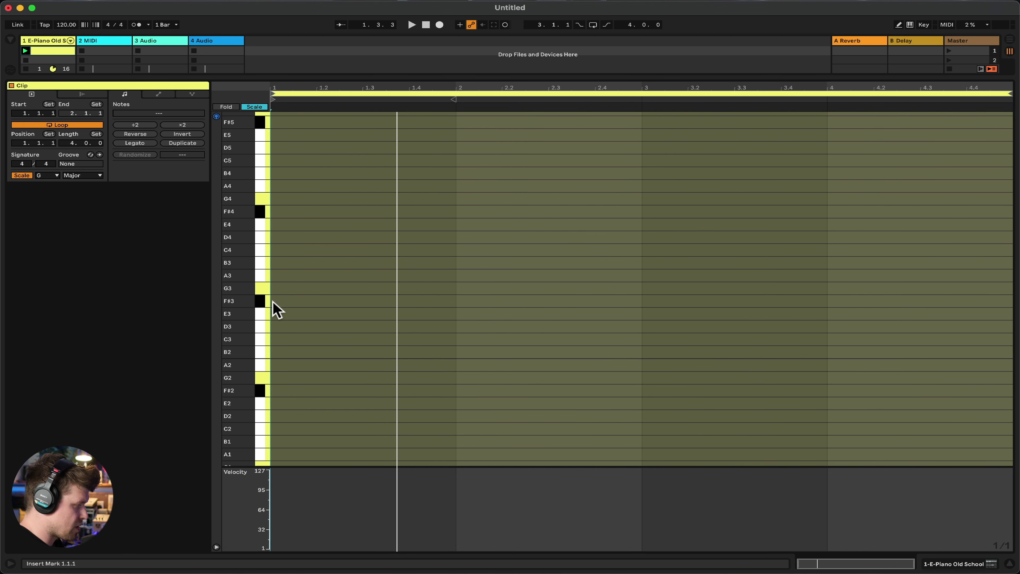
Add one-bar root notes G3, D3, E3 and C3 in bars 1 to 4 and play the clip.
{"action": "double_click", "coordinate": [279, 288]}
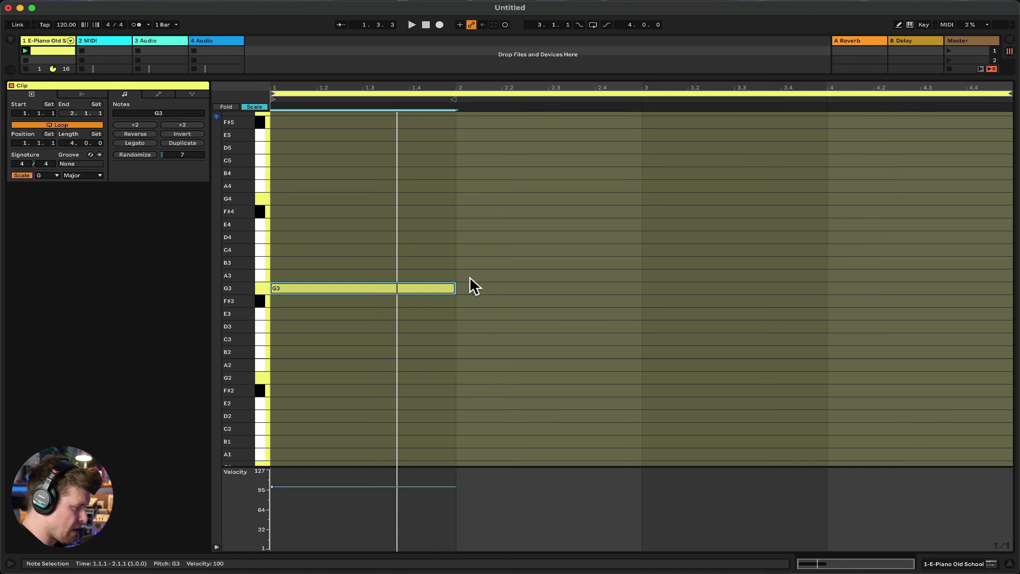
{"action": "double_click", "coordinate": [473, 328]}
{"action": "left_click", "coordinate": [685, 314]}
{"action": "double_click", "coordinate": [684, 313]}
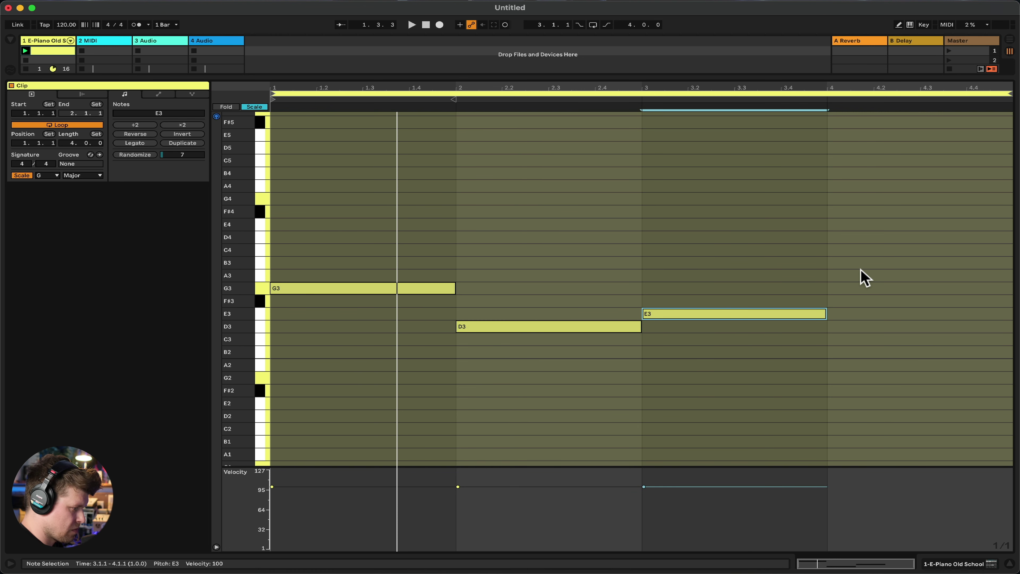
{"action": "left_click", "coordinate": [858, 334]}
{"action": "double_click", "coordinate": [858, 338]}
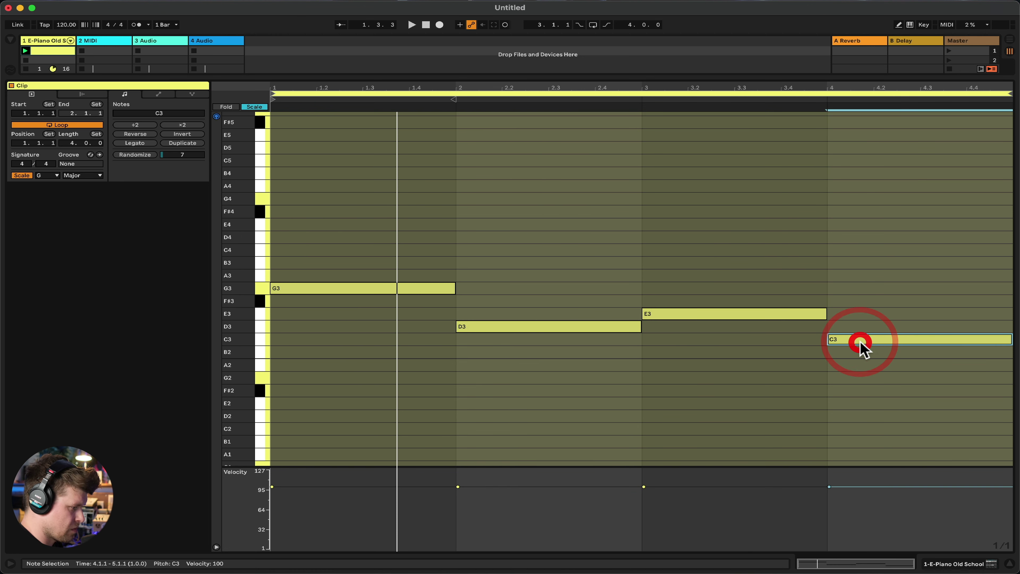
{"action": "key", "text": "space"}
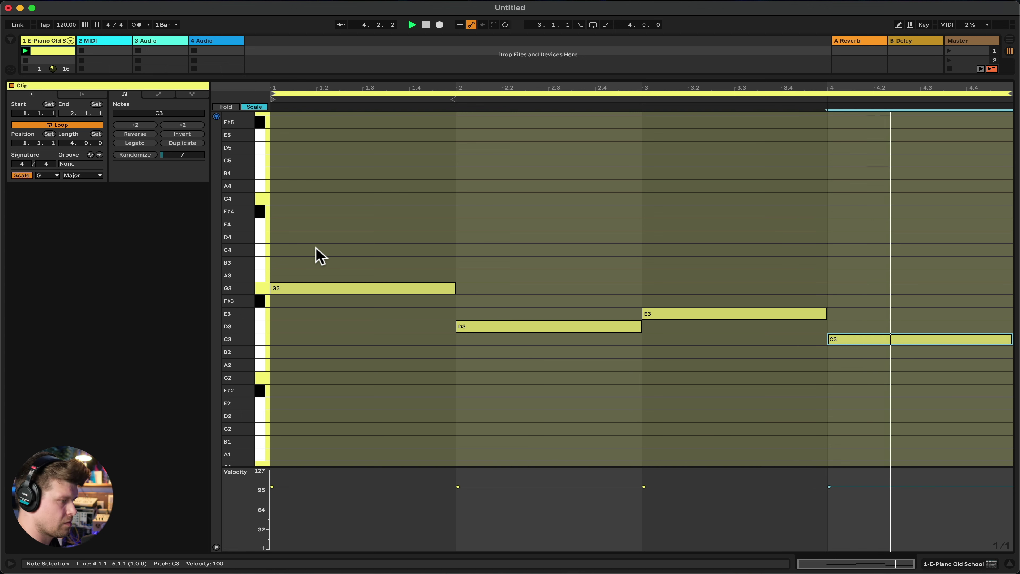
Add one-bar notes B3 and D4 above the G3 in bar 1, and F#3 and A3 above the D3 in bar 2.
{"action": "left_click", "coordinate": [294, 289]}
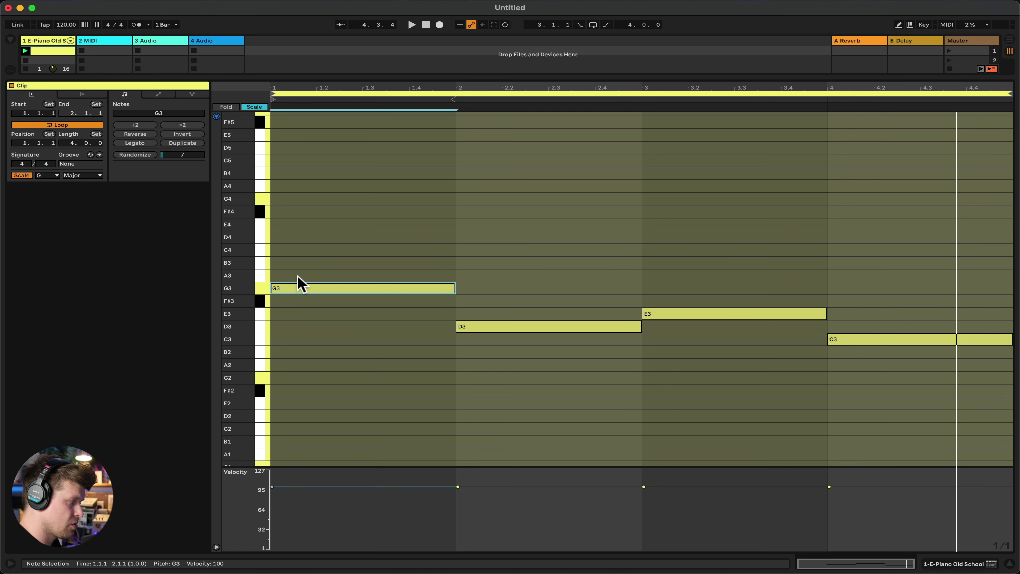
{"action": "double_click", "coordinate": [302, 264]}
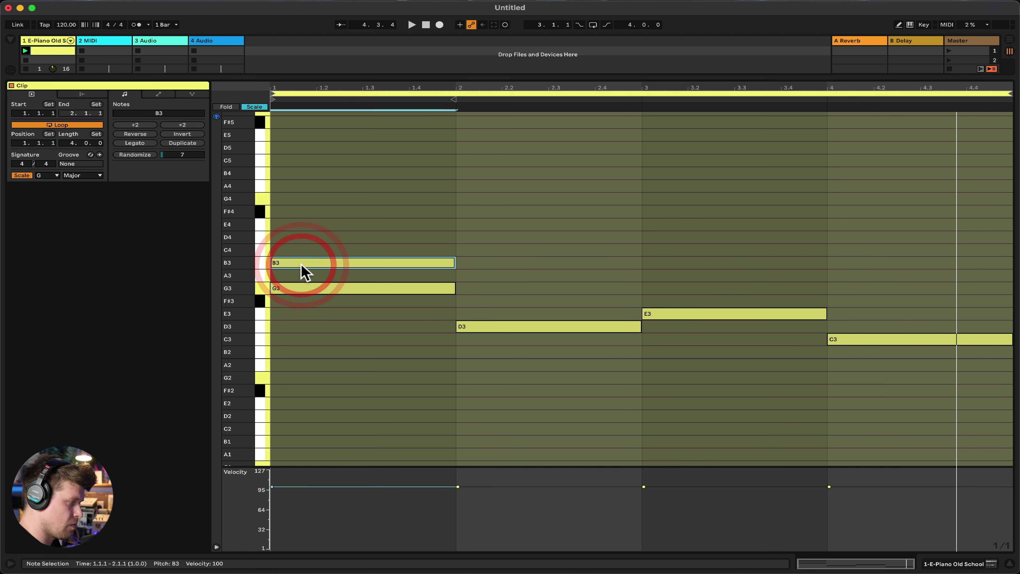
{"action": "double_click", "coordinate": [331, 236]}
{"action": "double_click", "coordinate": [485, 301]}
{"action": "double_click", "coordinate": [497, 276]}
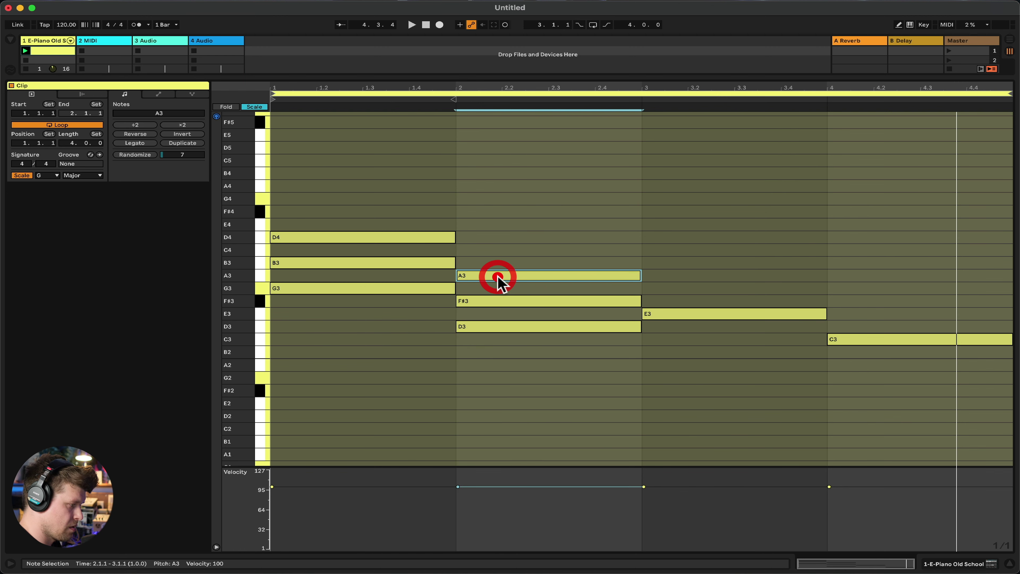
Add G3 and B3 above the E3 in bar 3, E3 and G3 above the C3 in bar 4, and play the chords.
{"action": "double_click", "coordinate": [654, 288]}
{"action": "double_click", "coordinate": [671, 263]}
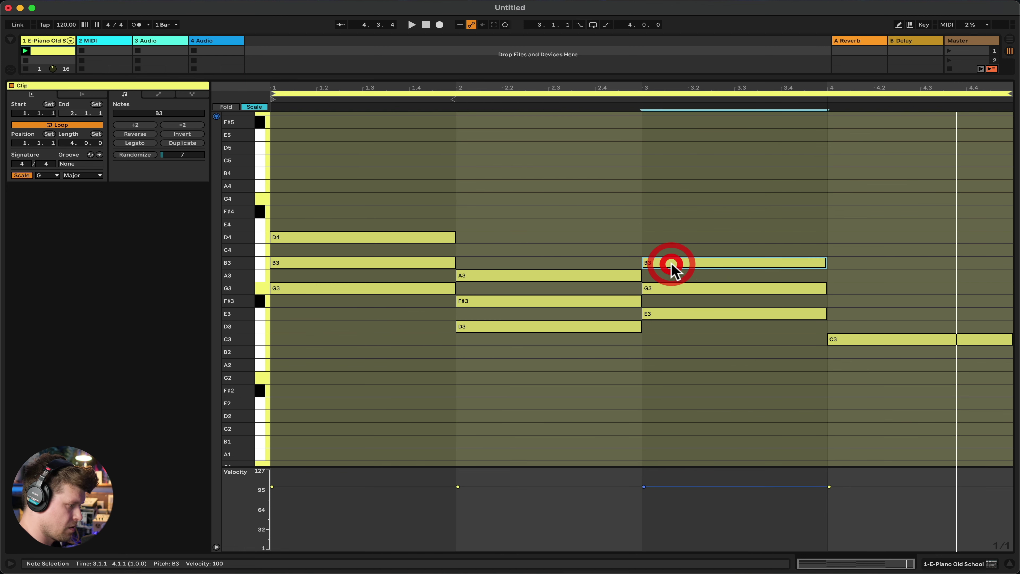
{"action": "double_click", "coordinate": [891, 314]}
{"action": "double_click", "coordinate": [892, 288]}
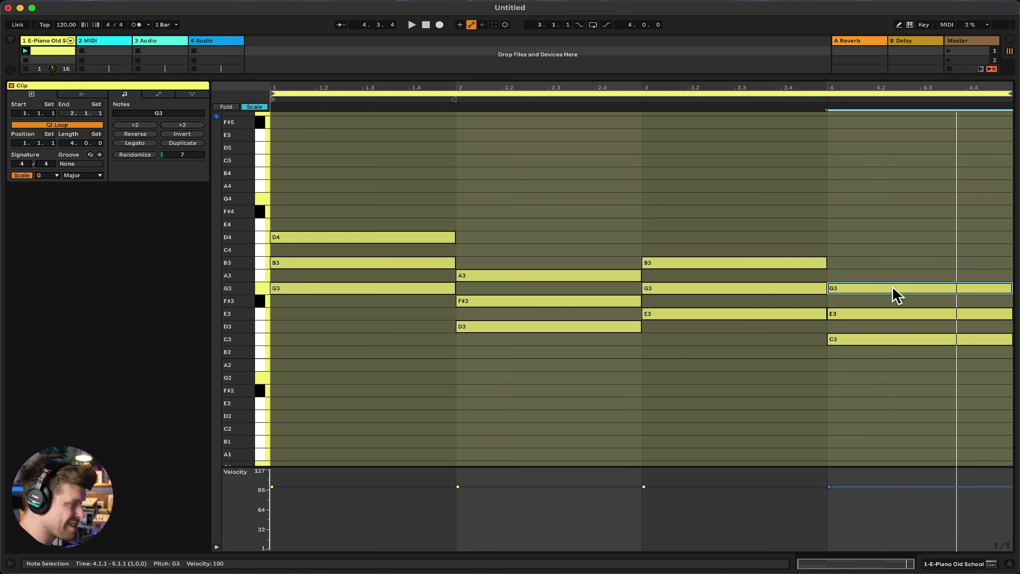
{"action": "key", "text": "space"}
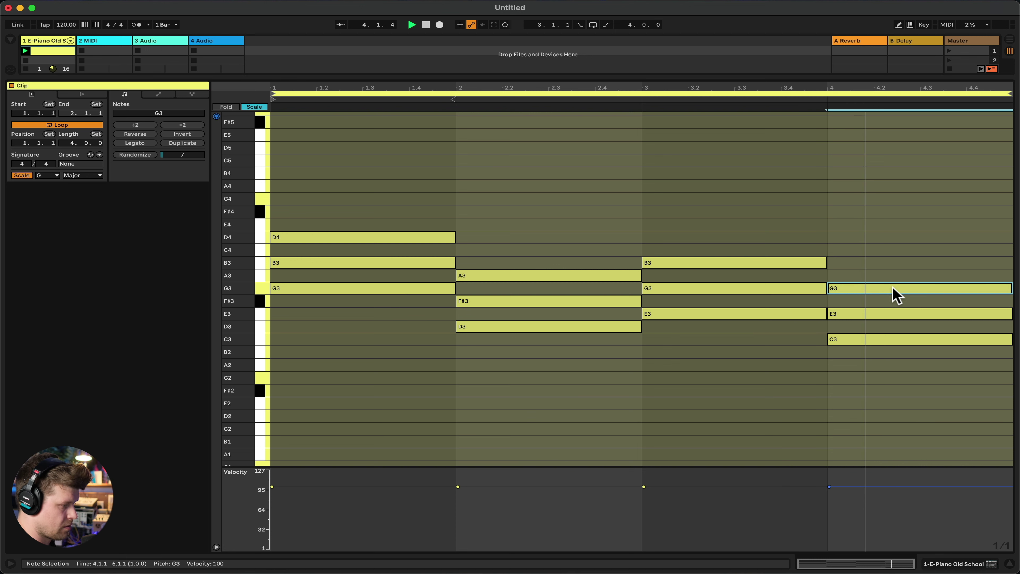
Copy the four chord root notes one octave down to G2, D2, E2 and C2, and play the clip.
{"action": "left_click", "coordinate": [414, 288]}
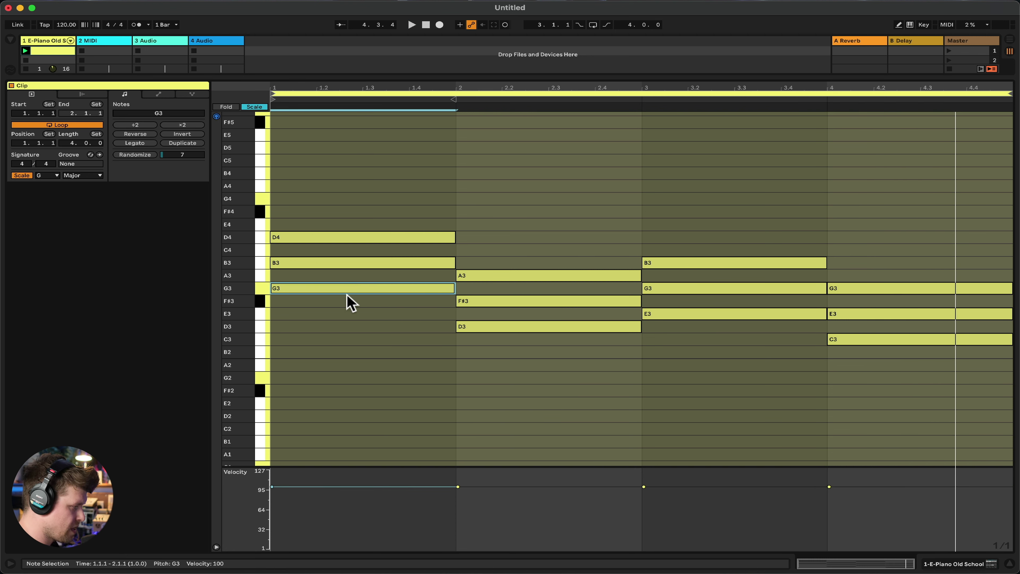
{"action": "key", "text": "super"}
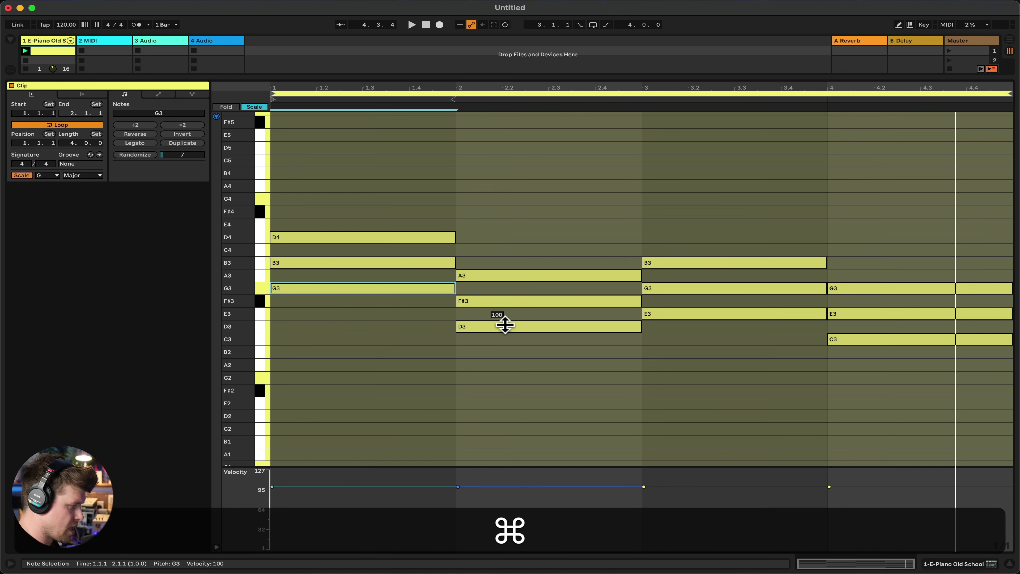
{"action": "left_click", "coordinate": [526, 329], "text": "super"}
{"action": "left_click", "coordinate": [396, 288], "text": "shift"}
{"action": "left_click", "coordinate": [662, 314], "text": "shift"}
{"action": "left_click", "coordinate": [845, 339], "text": "shift"}
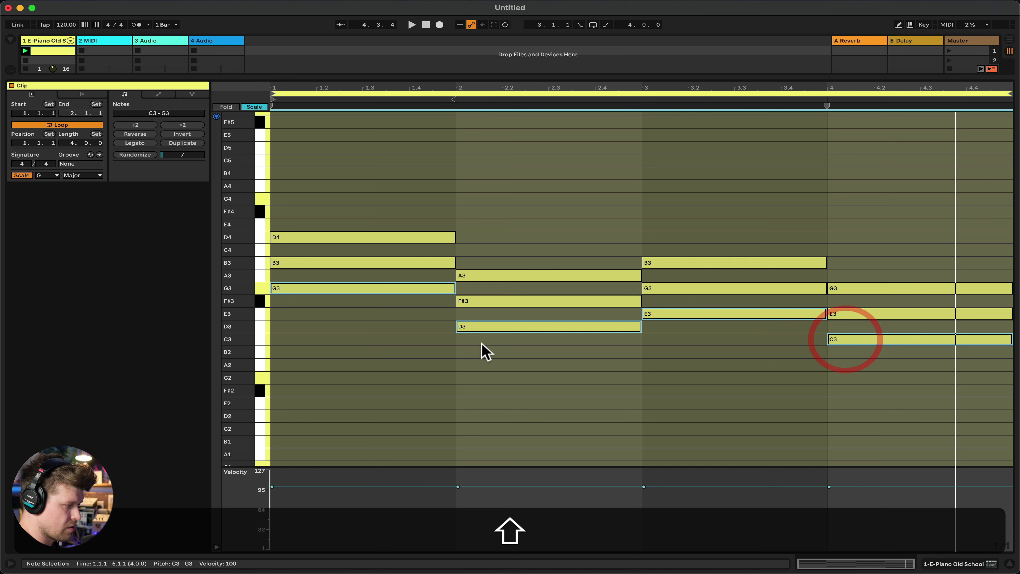
{"action": "key", "text": "alt"}
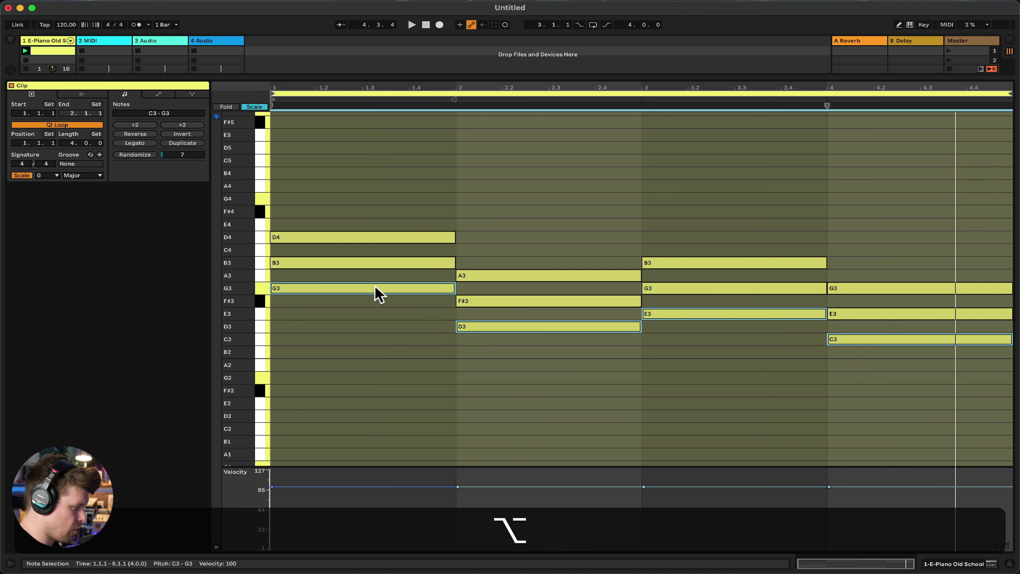
{"action": "left_click_drag", "start_coordinate": [375, 288], "coordinate": [378, 379]}
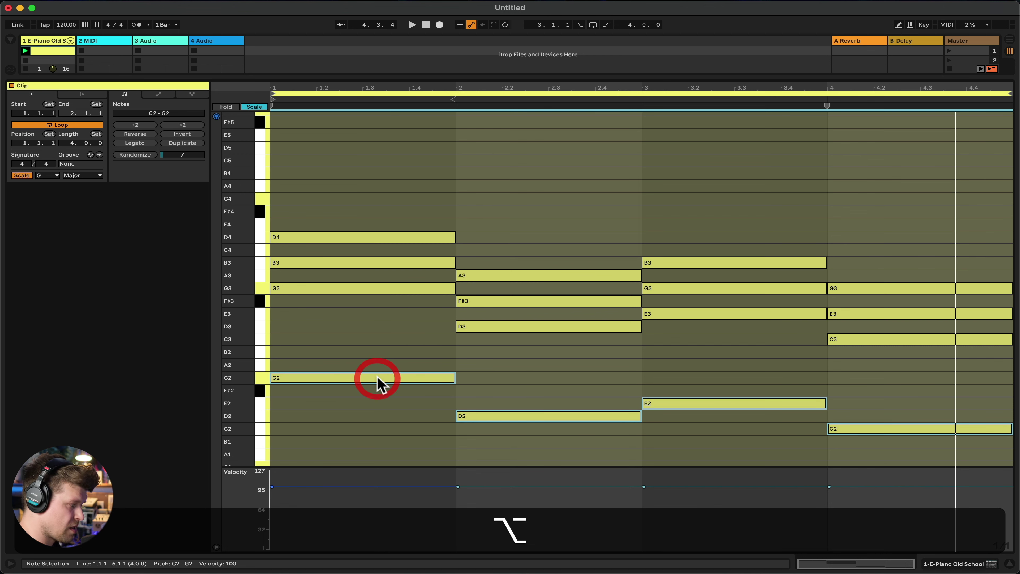
{"action": "key", "text": "space"}
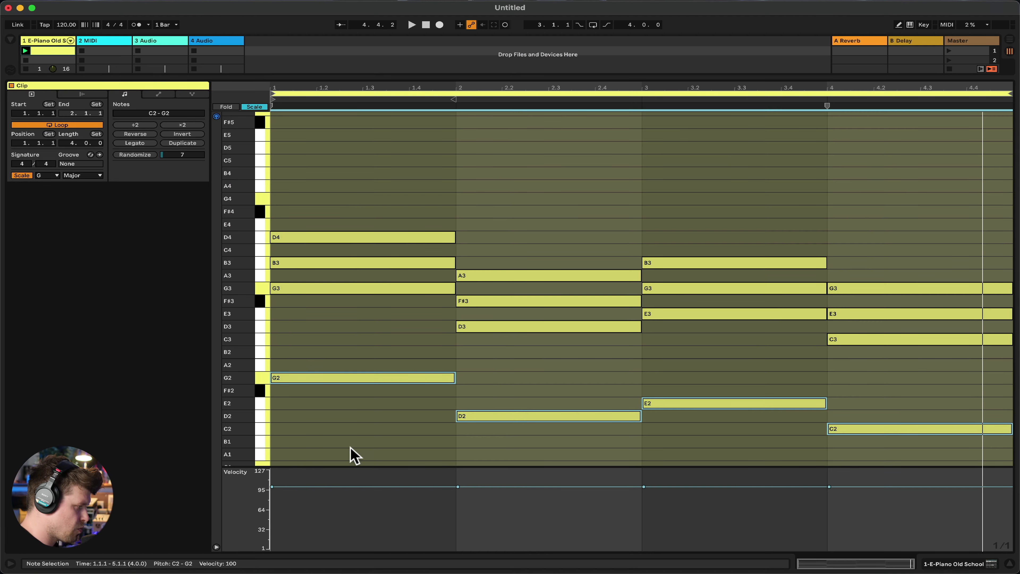
Randomize the velocities of all notes in the clip with a range of 10 and play it back.
{"action": "left_click_drag", "start_coordinate": [342, 197], "coordinate": [958, 449]}
{"action": "left_click_drag", "start_coordinate": [186, 156], "coordinate": [186, 152]}
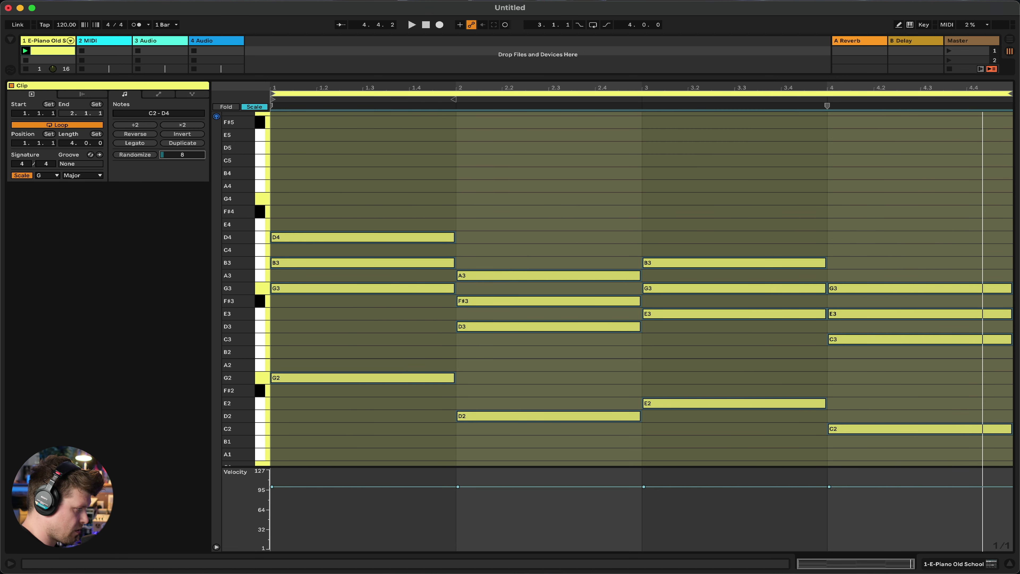
{"action": "left_click", "coordinate": [152, 155]}
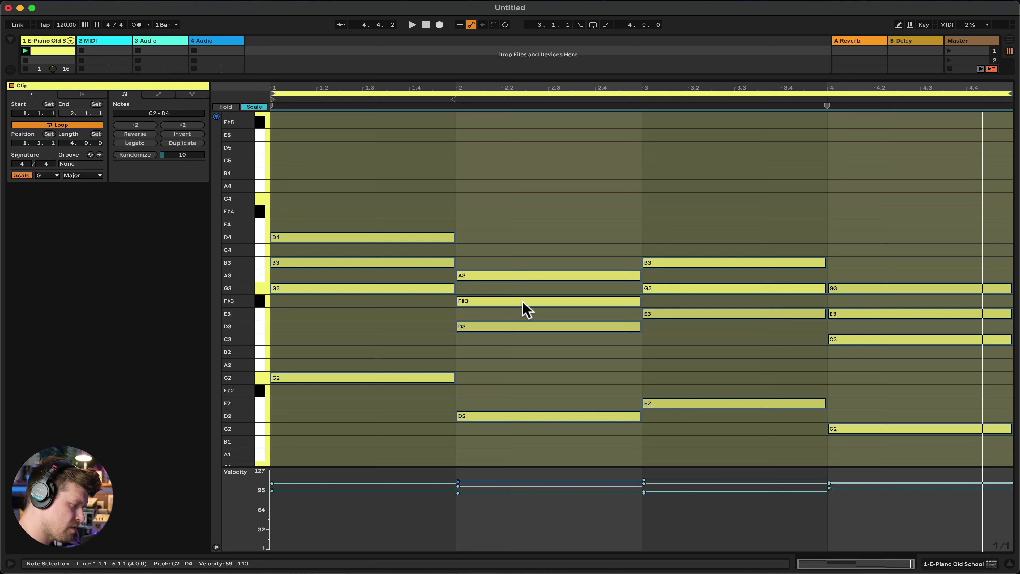
{"action": "key", "text": "space"}
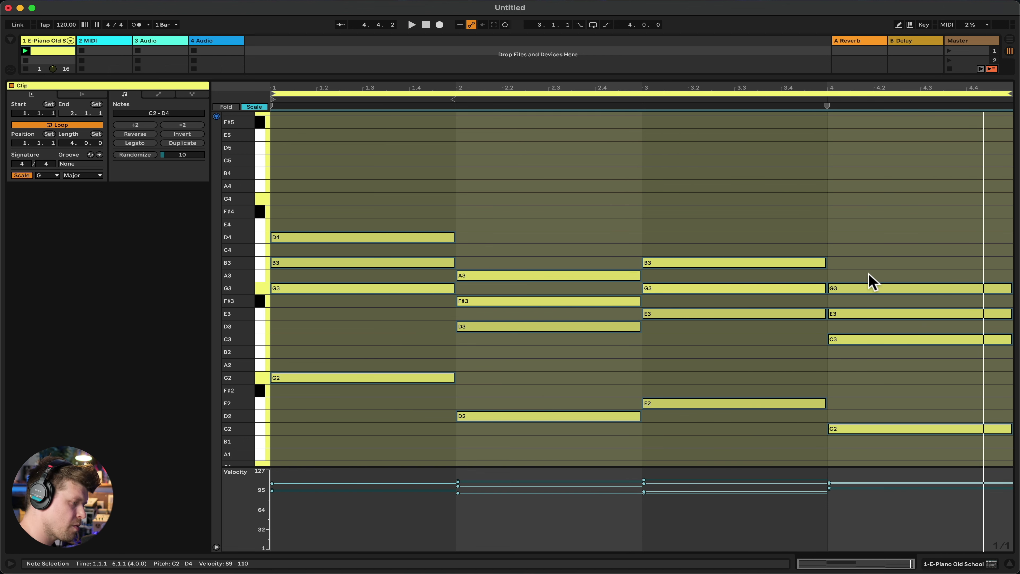
Set the fixed grid to 1/8 and shorten the four notes of the bar 4 chord to end at 4.3.1.
{"action": "right_click", "coordinate": [898, 236]}
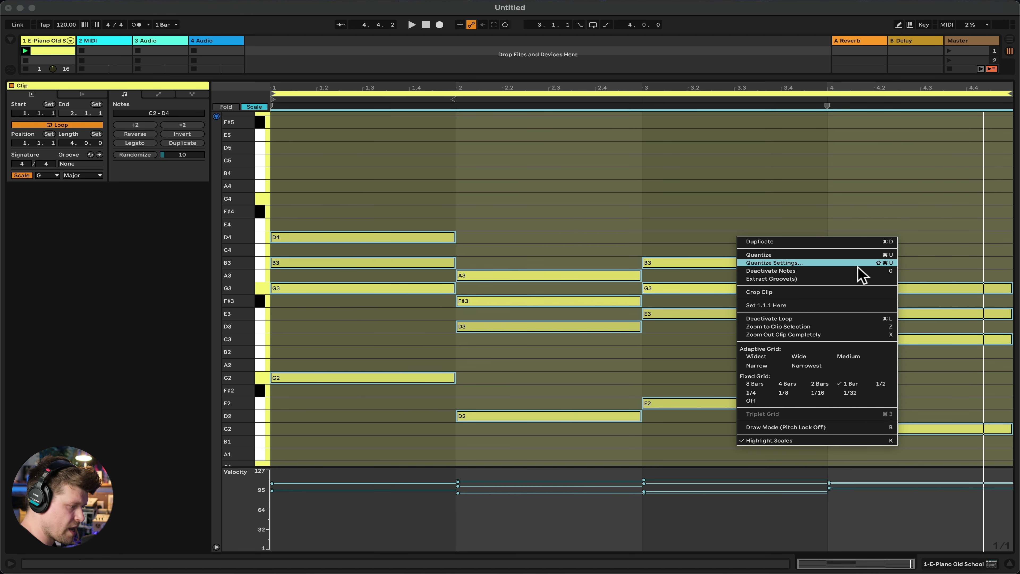
{"action": "left_click", "coordinate": [790, 393]}
{"action": "left_click_drag", "start_coordinate": [933, 246], "coordinate": [929, 431]}
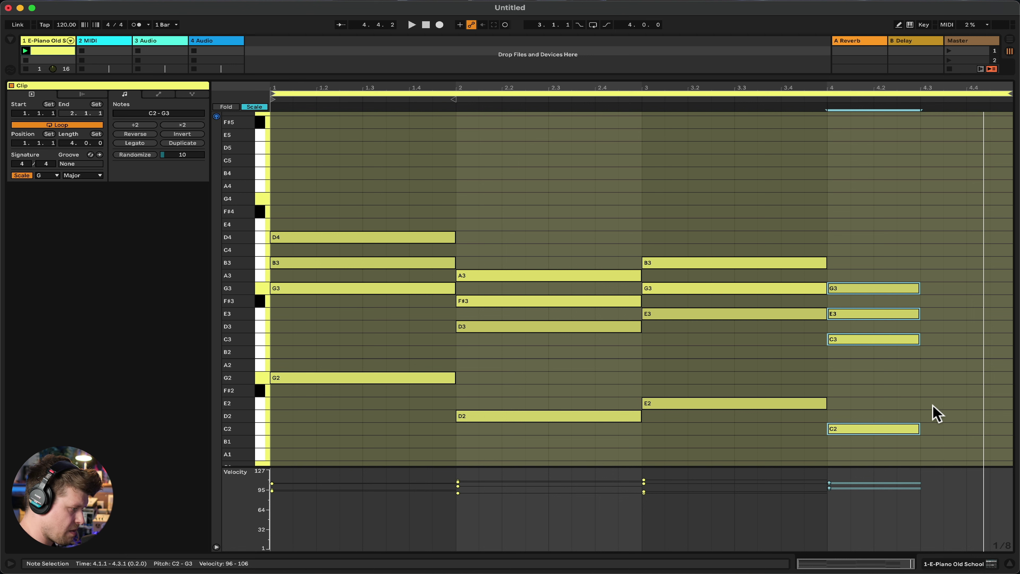
Add a D2 bass note at 4.3.1 and extend it to the end of bar 4.
{"action": "left_click", "coordinate": [926, 392]}
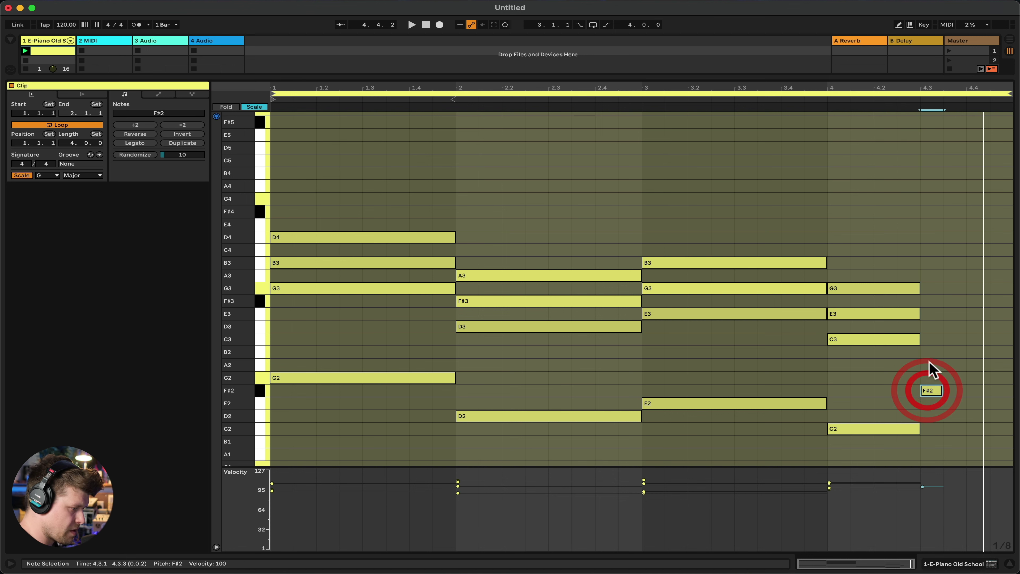
{"action": "double_click", "coordinate": [923, 415]}
{"action": "left_click_drag", "start_coordinate": [943, 416], "coordinate": [1010, 416]}
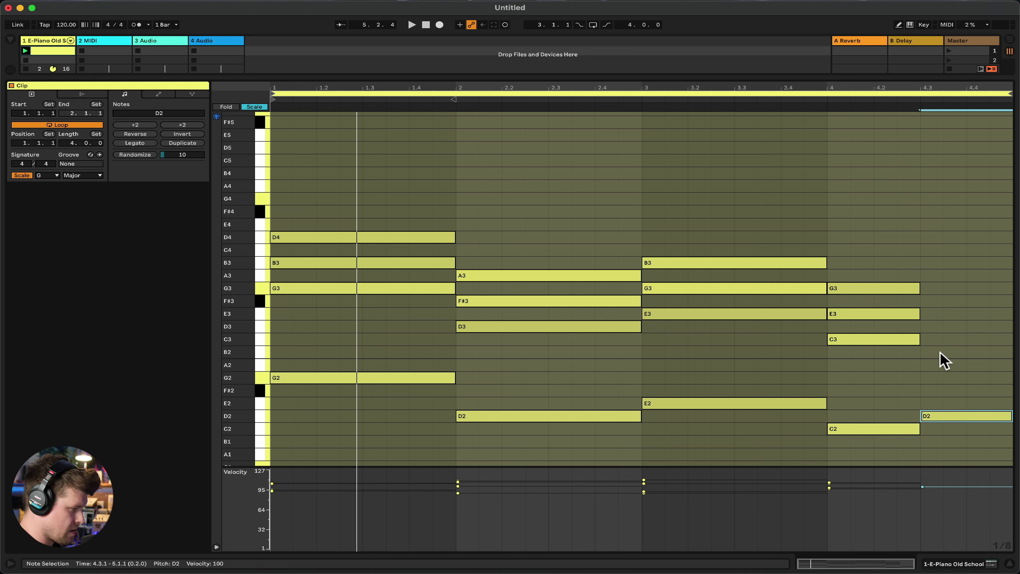
Add D3, F#3 and A3 notes at 4.3.1 above the last D2 bass note.
{"action": "double_click", "coordinate": [930, 326]}
{"action": "double_click", "coordinate": [929, 302]}
{"action": "double_click", "coordinate": [930, 275]}
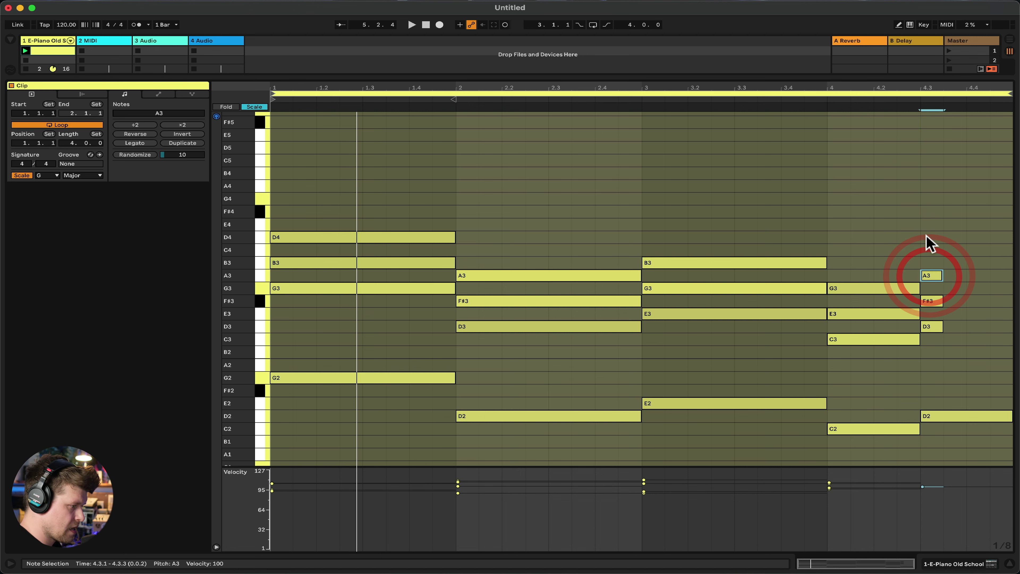
Extend the new D3, F#3 and A3 notes to the end of bar 4 with Legato and play the clip.
{"action": "left_click_drag", "start_coordinate": [931, 244], "coordinate": [954, 358]}
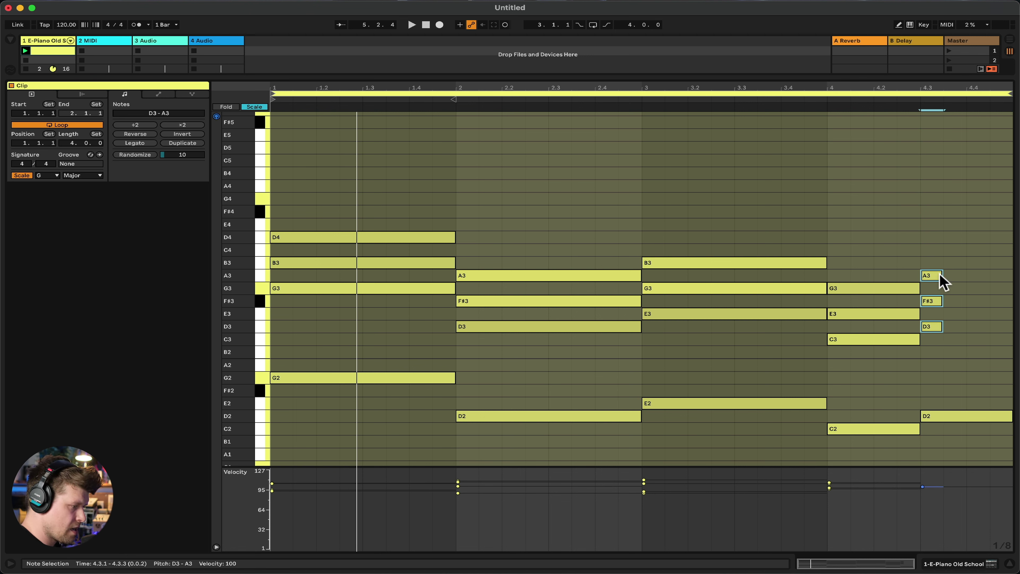
{"action": "mouse_move", "coordinate": [940, 275]}
{"action": "left_mouse_down"}
{"action": "mouse_move", "coordinate": [991, 275]}
{"action": "mouse_move", "coordinate": [942, 275]}
{"action": "left_mouse_up"}
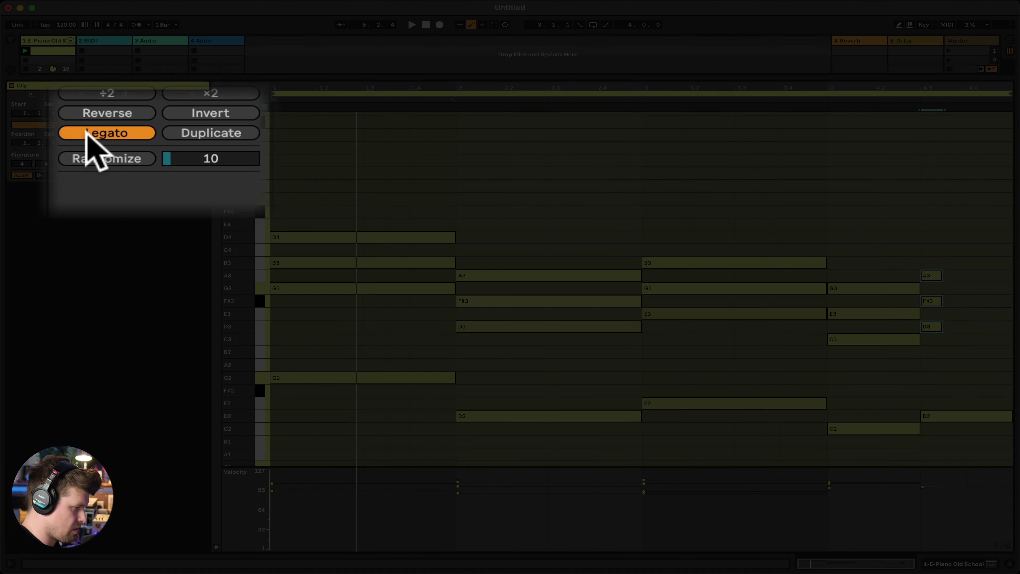
{"action": "left_click", "coordinate": [121, 142]}
{"action": "key", "text": "space"}
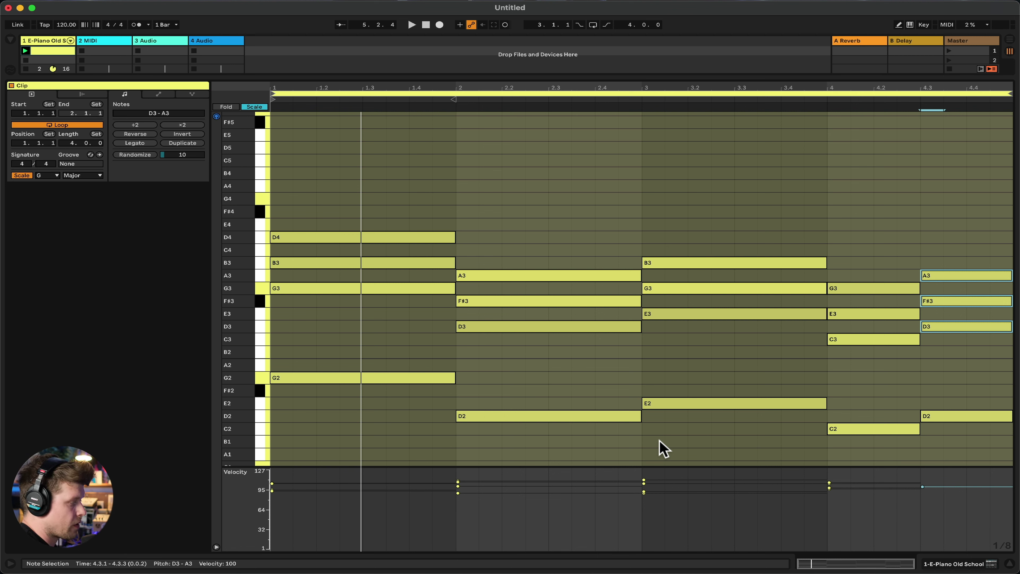
Look through the available root notes and scale types for the clip, keeping G Major.
{"action": "left_click", "coordinate": [41, 175]}
{"action": "left_click", "coordinate": [44, 176]}
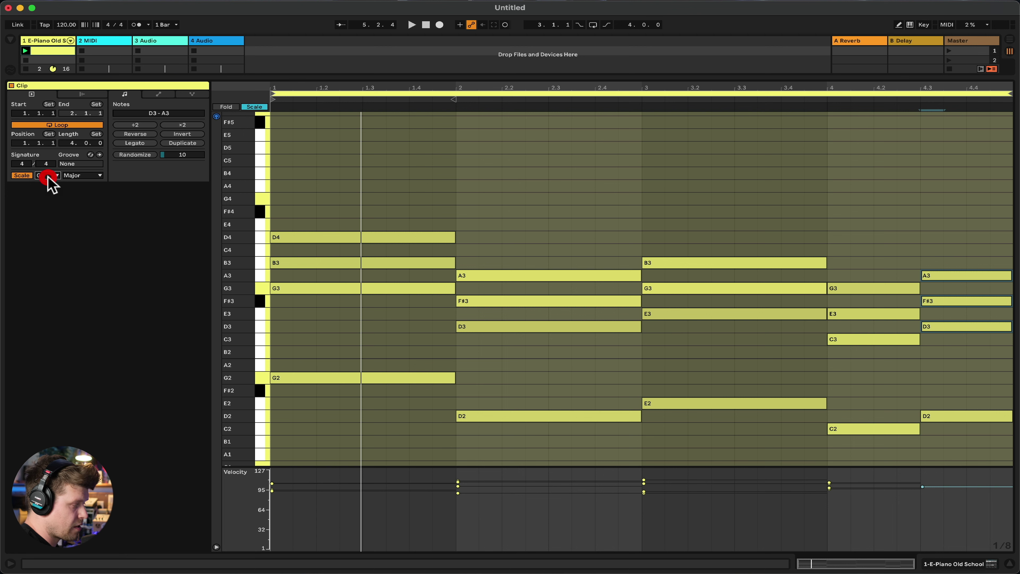
{"action": "left_click", "coordinate": [45, 175]}
{"action": "left_click", "coordinate": [48, 176]}
{"action": "left_click", "coordinate": [86, 176]}
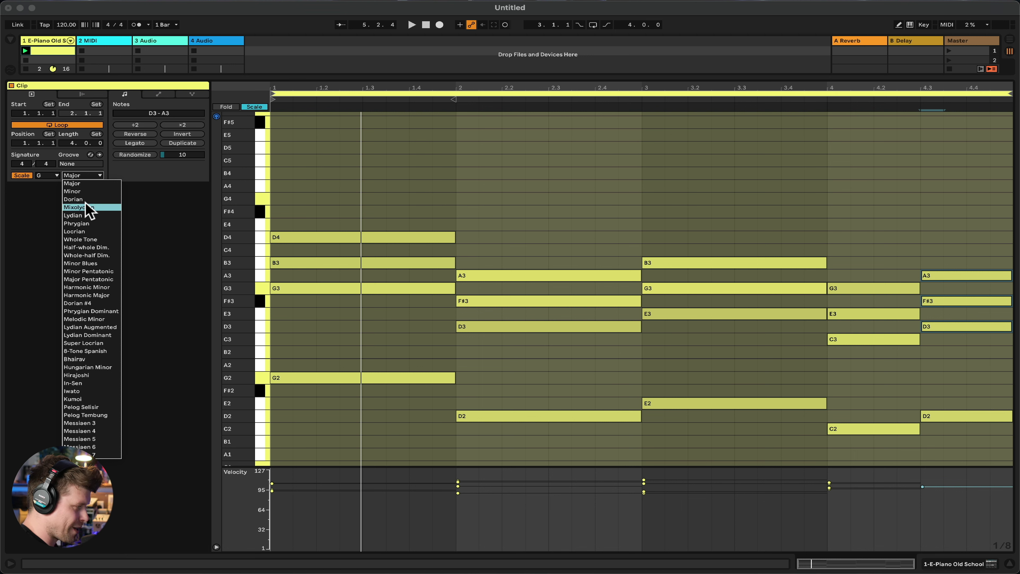
{"action": "left_click", "coordinate": [149, 265]}
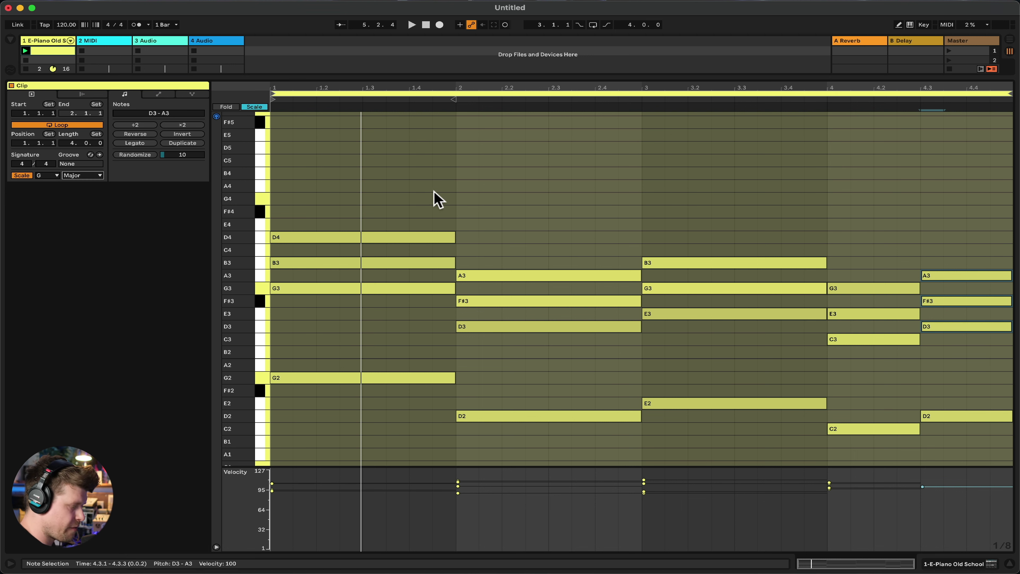
Collapse the clip's note editor to give the Session View tracks the full height.
{"action": "left_click", "coordinate": [438, 199]}
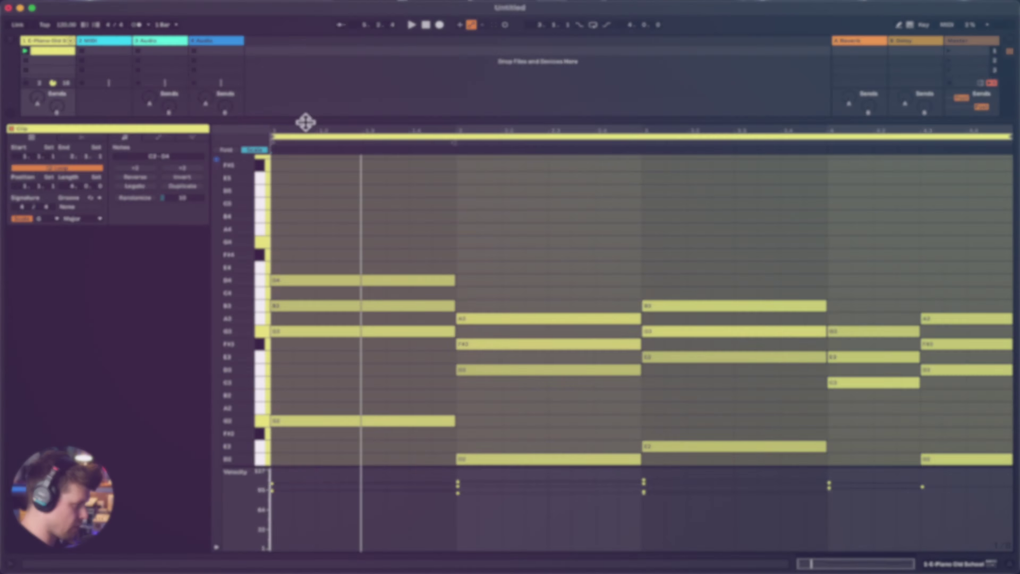
{"action": "left_click_drag", "start_coordinate": [305, 120], "coordinate": [316, 543]}
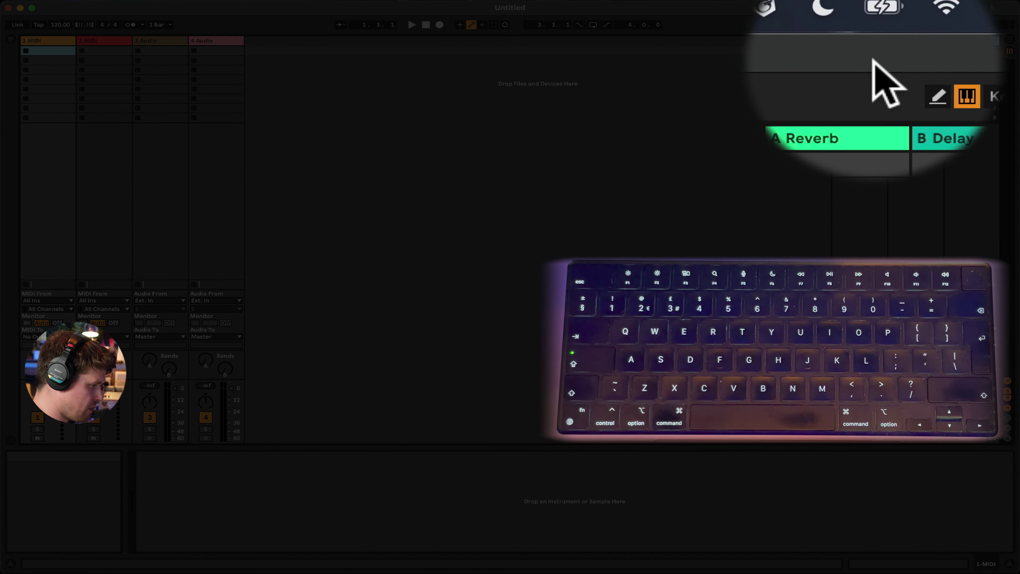
Arm the E-Piano Light track for recording, with the computer MIDI keyboard enabled.
{"action": "left_click", "coordinate": [891, 91]}
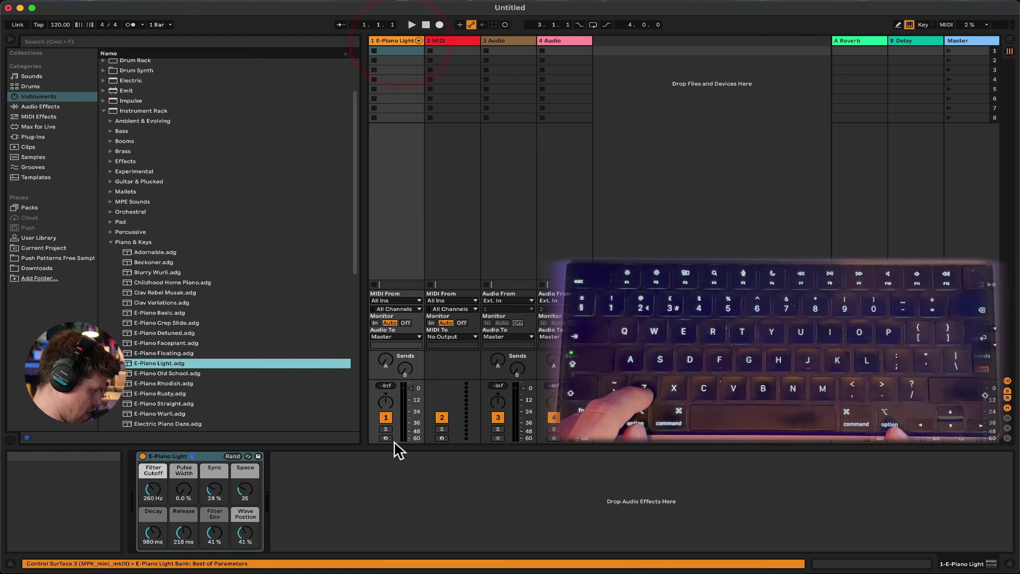
{"action": "left_click", "coordinate": [386, 437]}
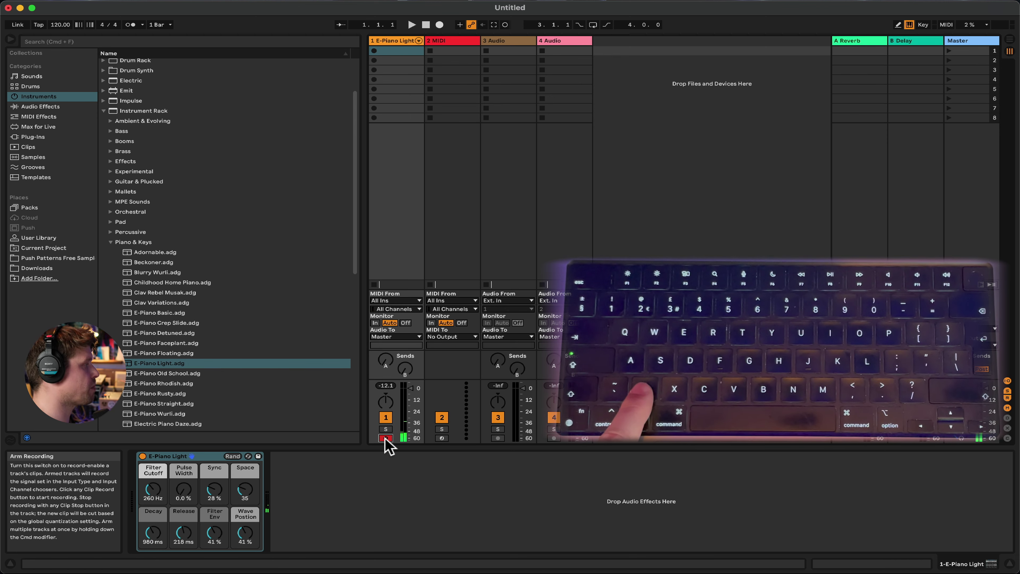
Shift the computer MIDI keyboard's octave down to C0–D1 and back up to C2–D3, sounding its lowest note in each range.
{"action": "key", "text": "z"}
{"action": "key", "text": "z"}
{"action": "key", "text": "z"}
{"action": "key", "text": "z"}
{"action": "key", "text": "a"}
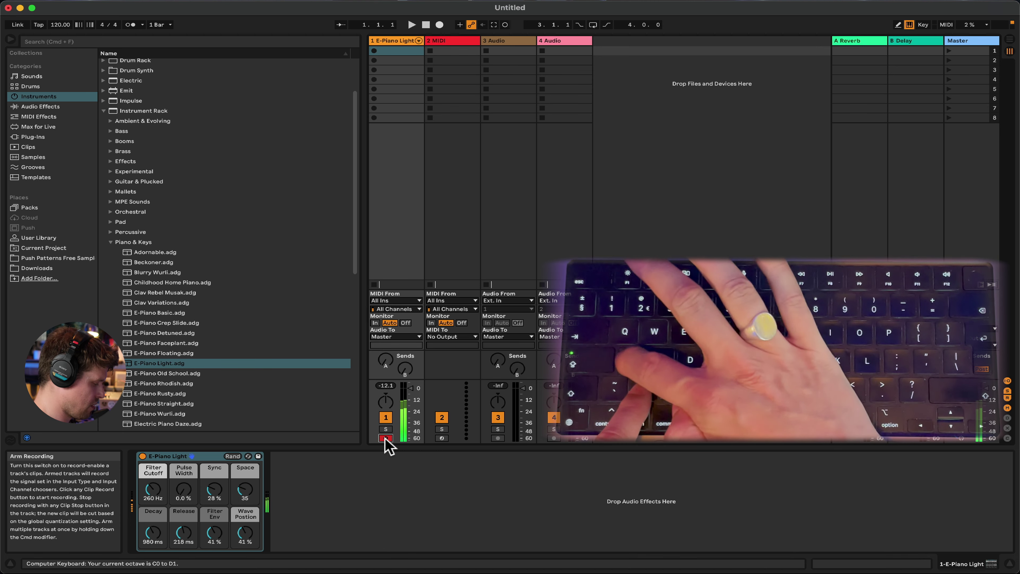
{"action": "key", "text": "x"}
{"action": "key", "text": "a"}
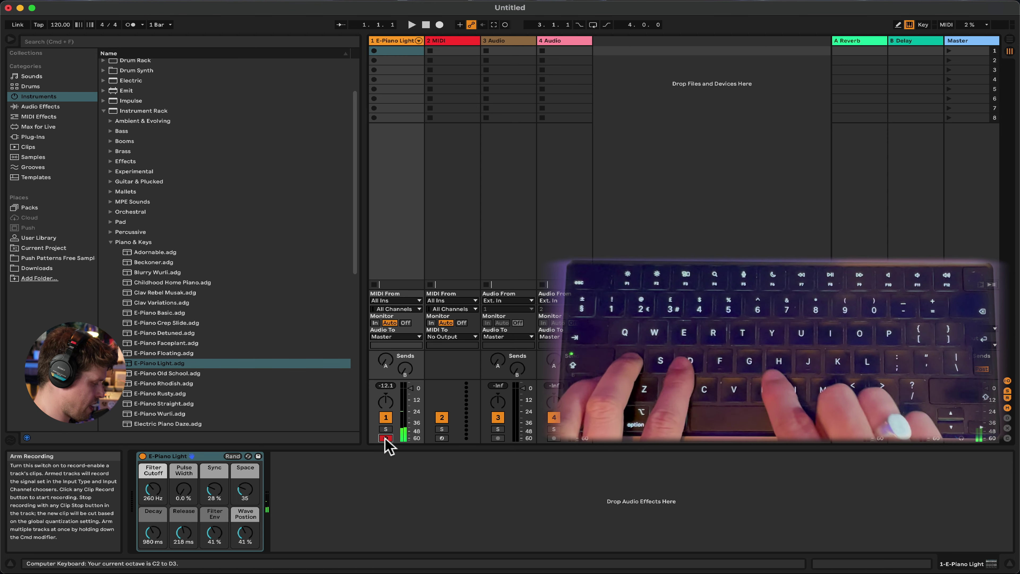
Play several natural and sharp notes on the E-Piano Light with the computer MIDI keyboard.
{"action": "key", "text": "s"}
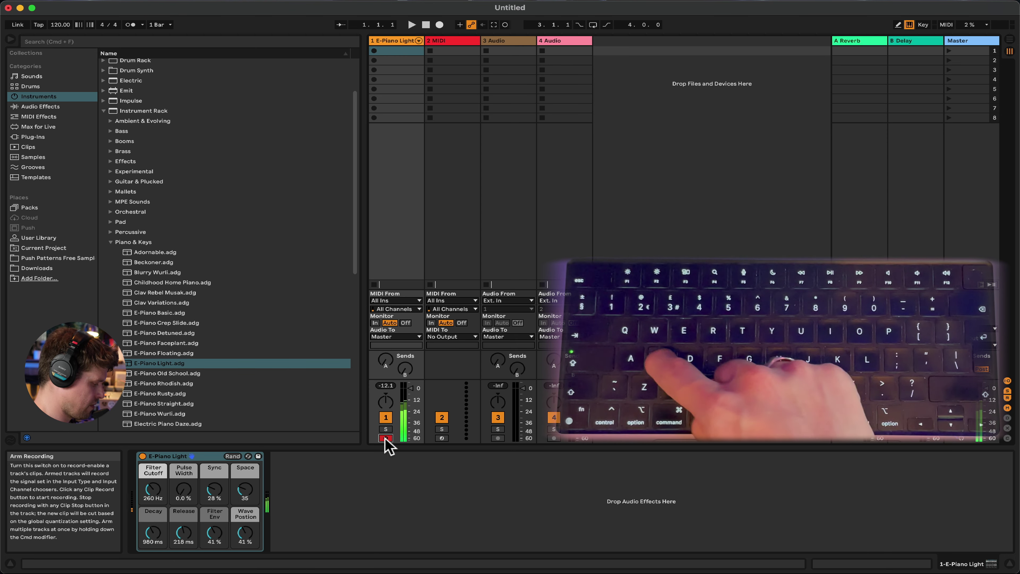
{"action": "key", "text": "k"}
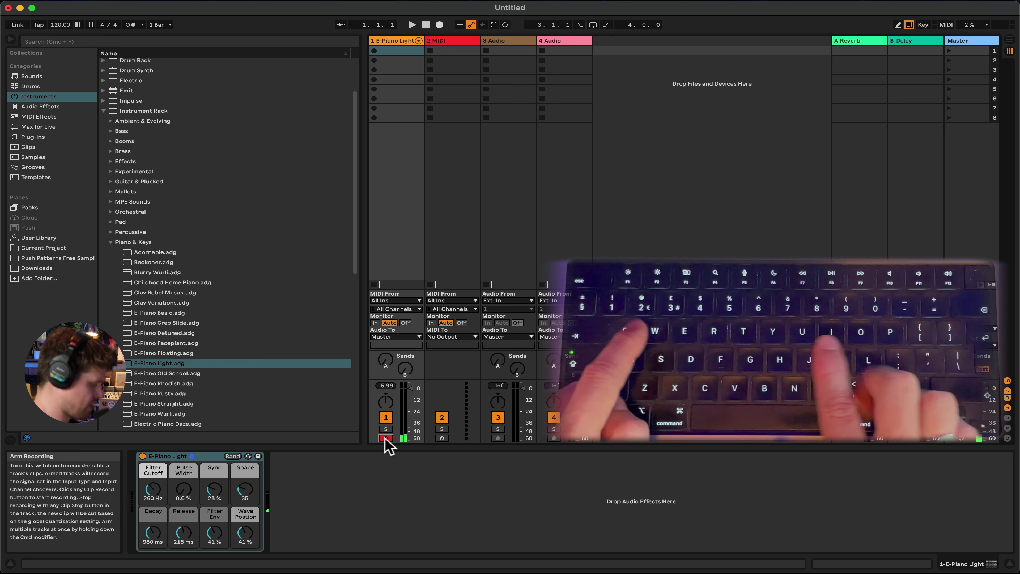
{"action": "key", "text": "y"}
{"action": "key", "text": "t"}
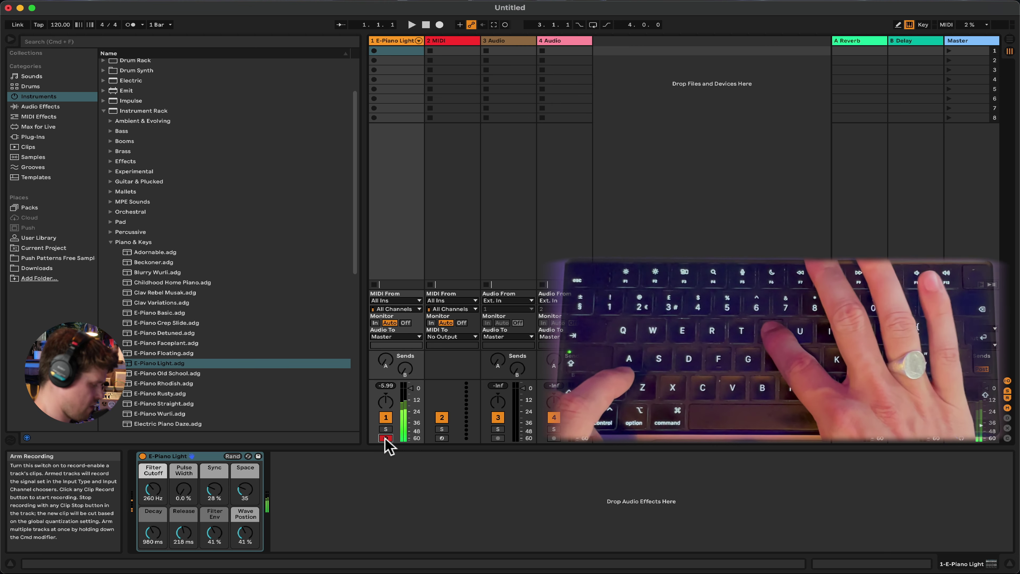
{"action": "key", "text": "h"}
{"action": "key", "text": "j"}
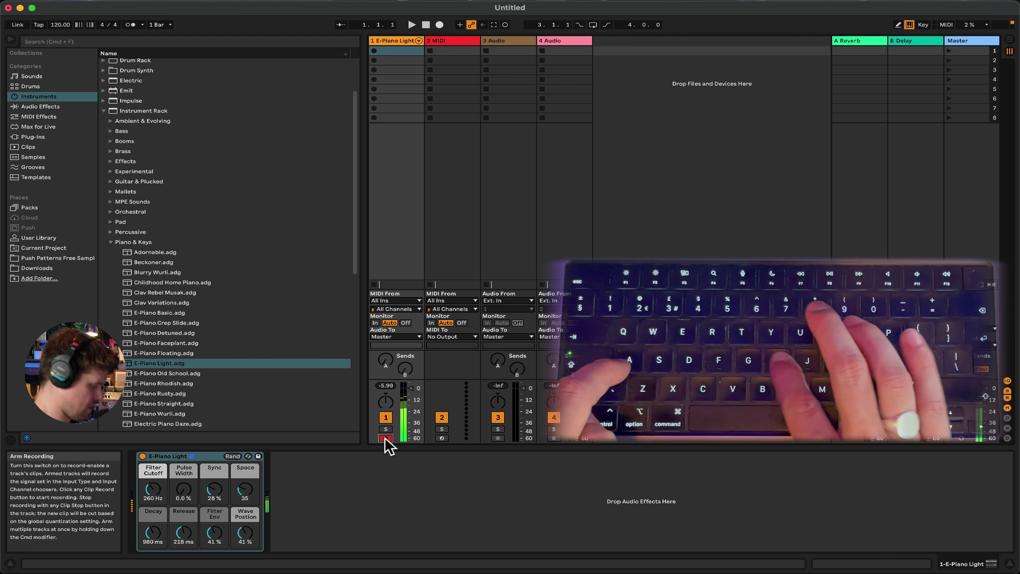
{"action": "key", "text": "g"}
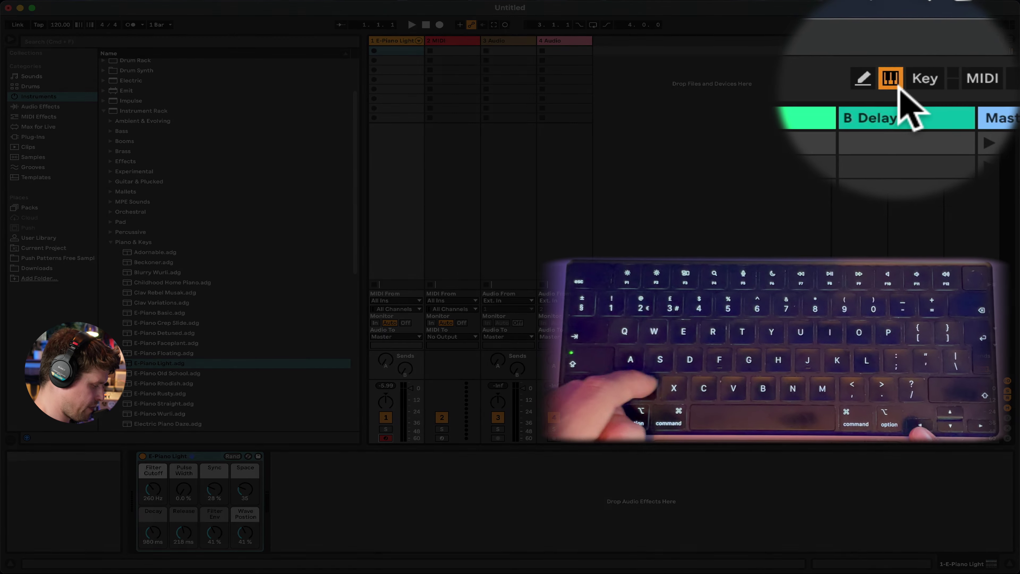
Turn off the computer MIDI keyboard.
{"action": "left_click", "coordinate": [909, 25]}
{"action": "left_click", "coordinate": [909, 25]}
{"action": "left_click", "coordinate": [910, 25]}
{"action": "left_click", "coordinate": [909, 25]}
{"action": "left_click", "coordinate": [909, 25]}
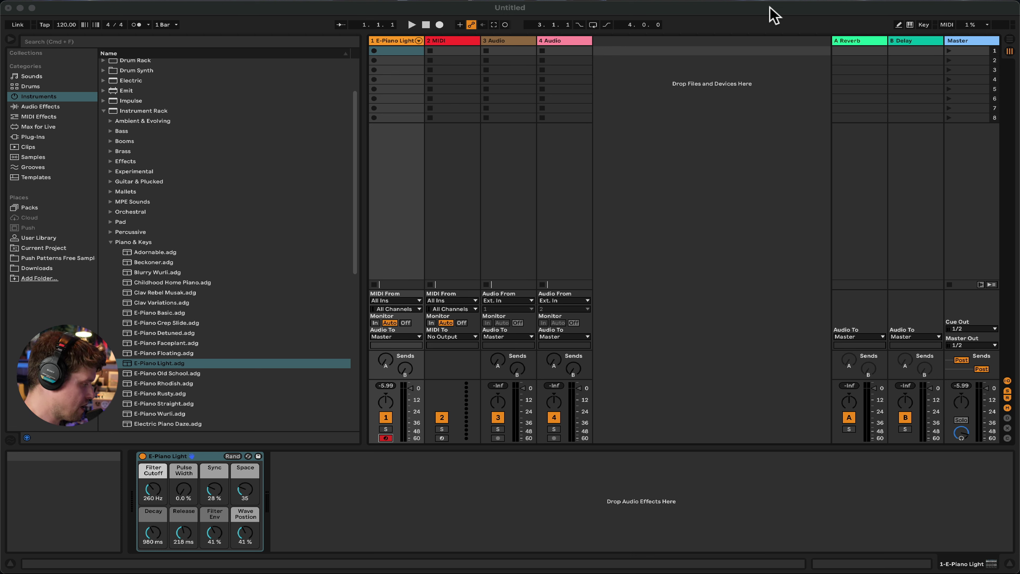
Open the Link, Tempo and MIDI preferences, and switch Track off and back on for the MPK_mini_mkIII input.
{"action": "left_click", "coordinate": [774, 15]}
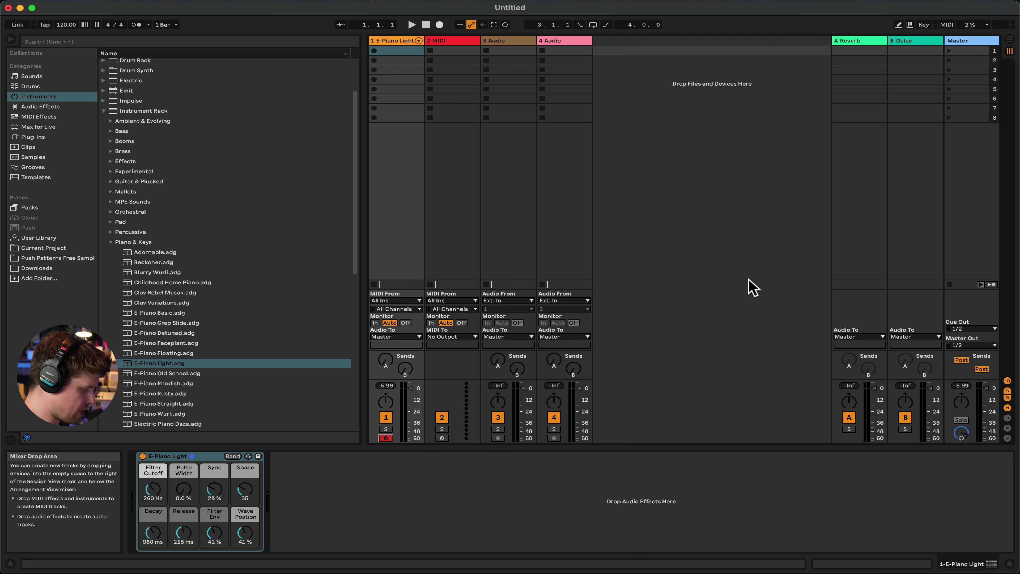
{"action": "key", "text": "super+comma"}
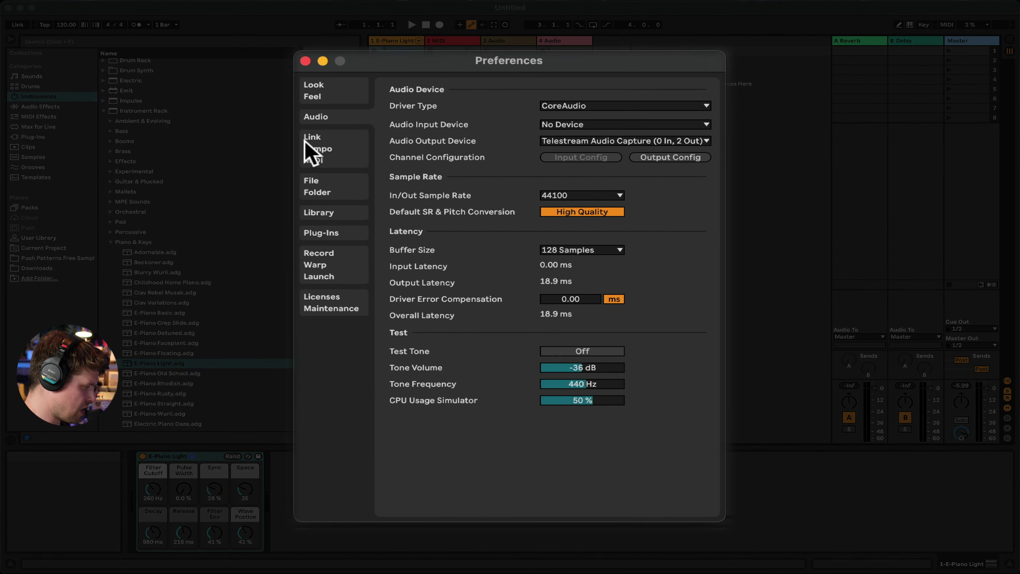
{"action": "left_click", "coordinate": [348, 150]}
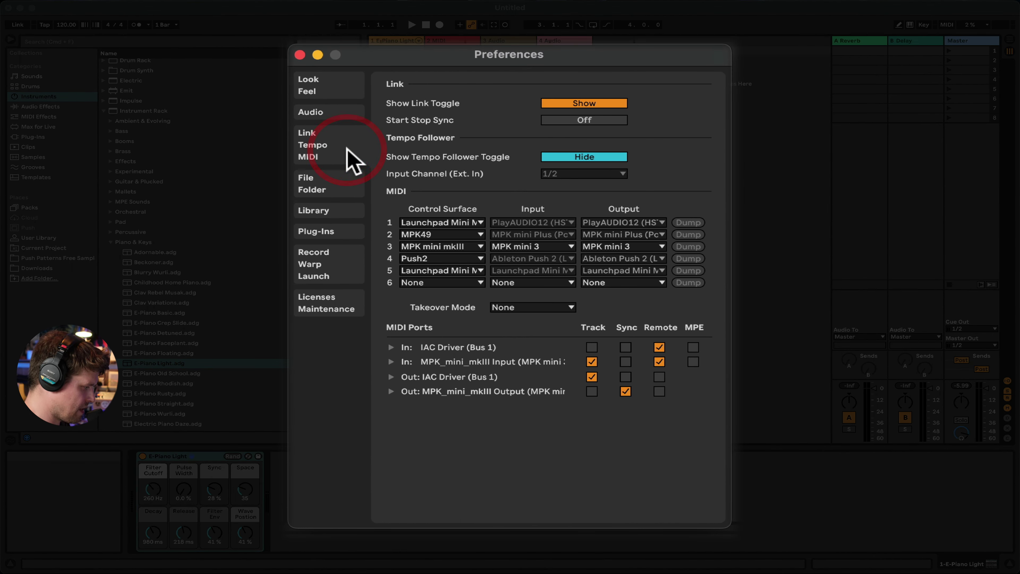
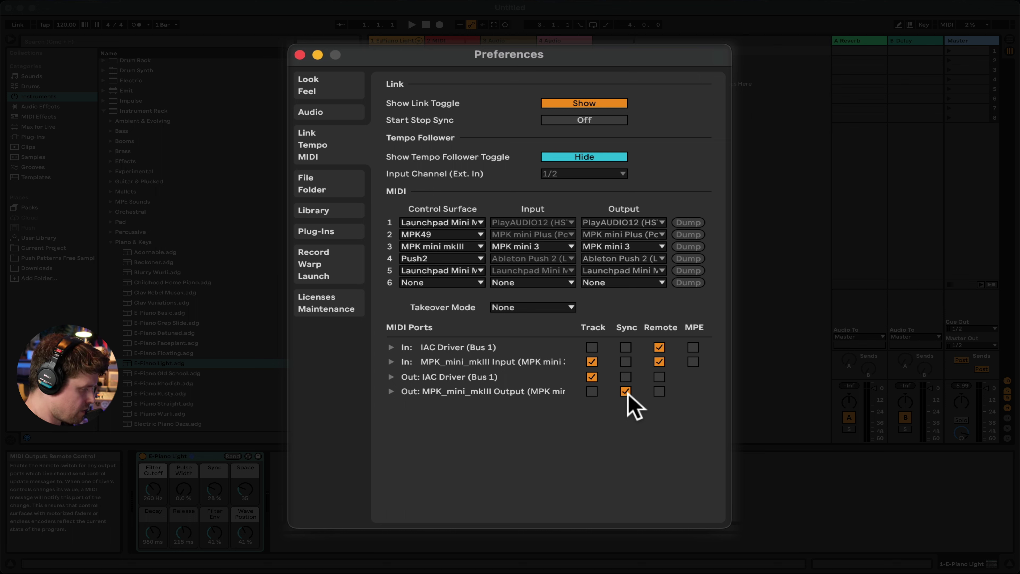
{"action": "left_click", "coordinate": [596, 359]}
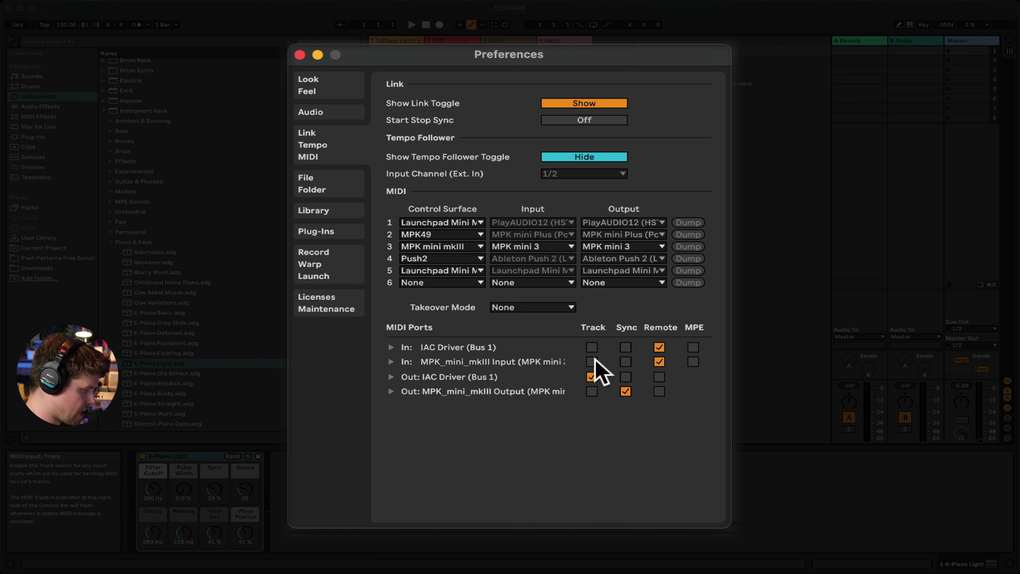
{"action": "left_click", "coordinate": [592, 360]}
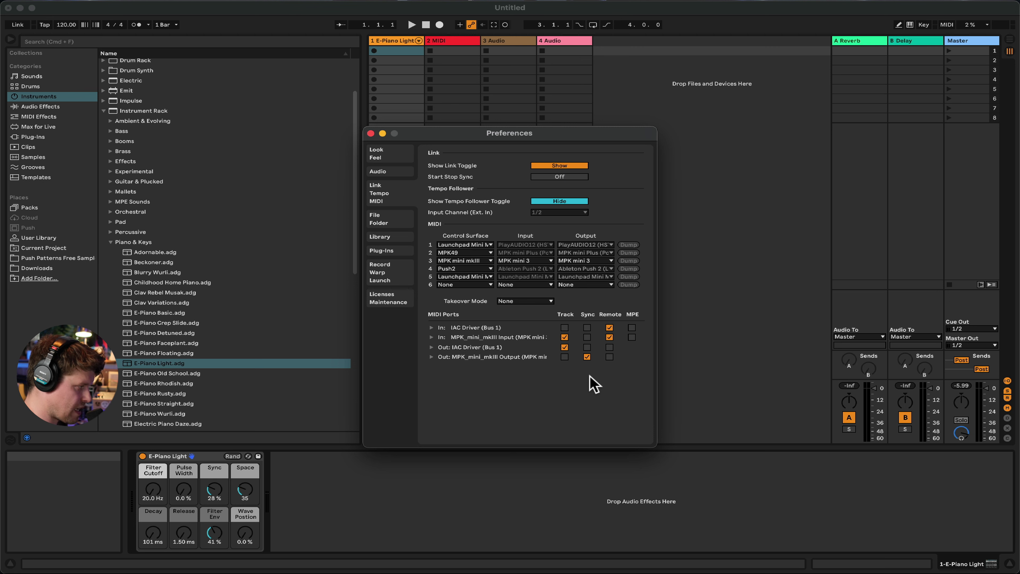
Play the set with the metronome turned on and reopen Preferences.
{"action": "left_click", "coordinate": [139, 25]}
{"action": "left_click", "coordinate": [138, 25]}
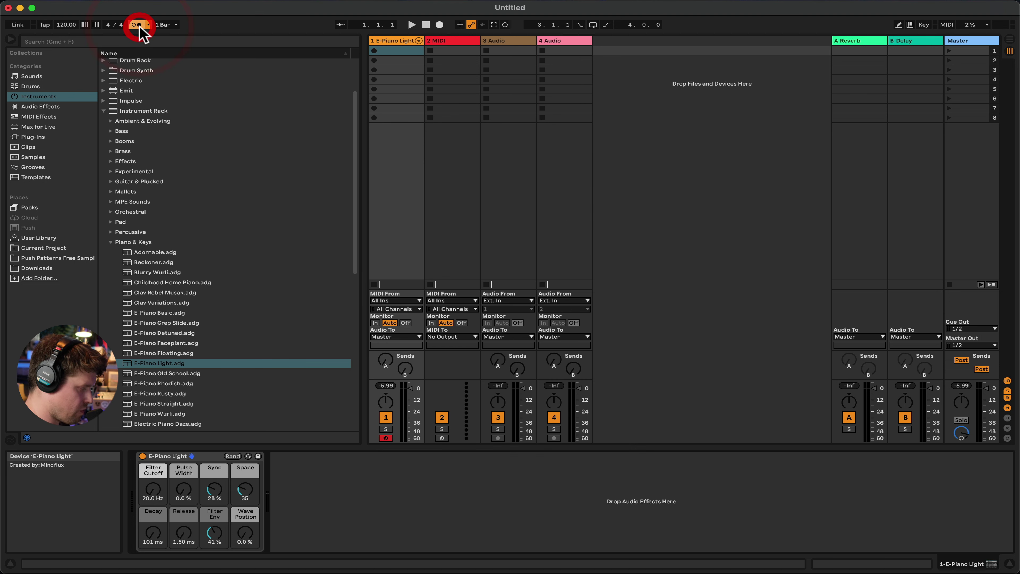
{"action": "key", "text": "space"}
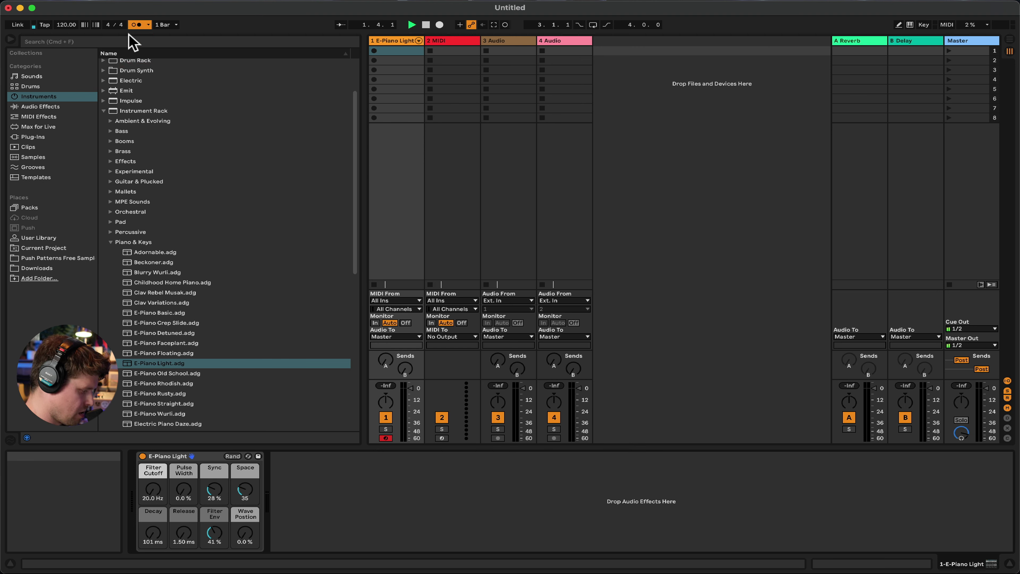
{"action": "key", "text": "super+comma"}
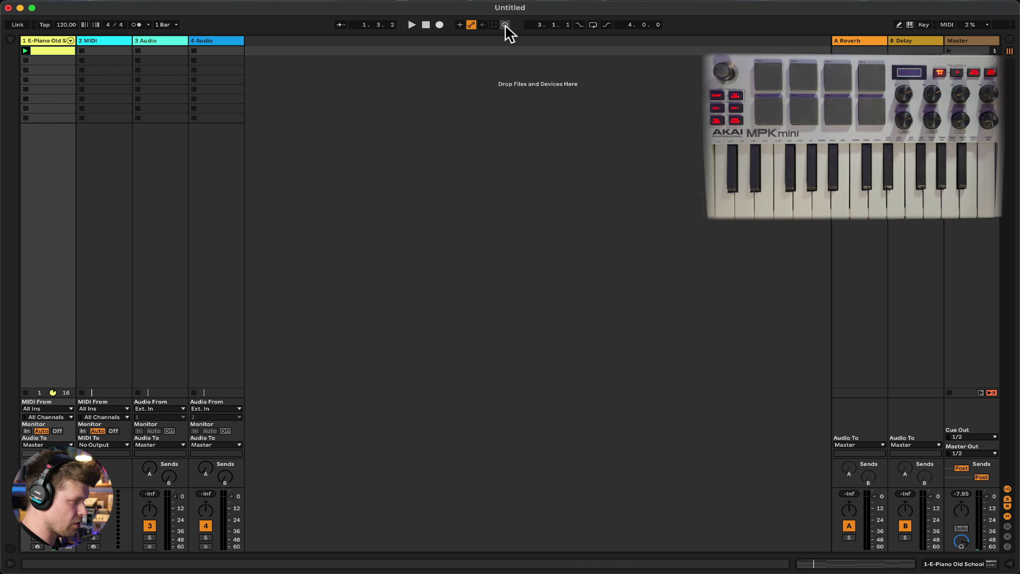
Enable Session Record with Start Playback with Record turned off, and arm the E-Piano Old School track.
{"action": "right_click", "coordinate": [506, 24]}
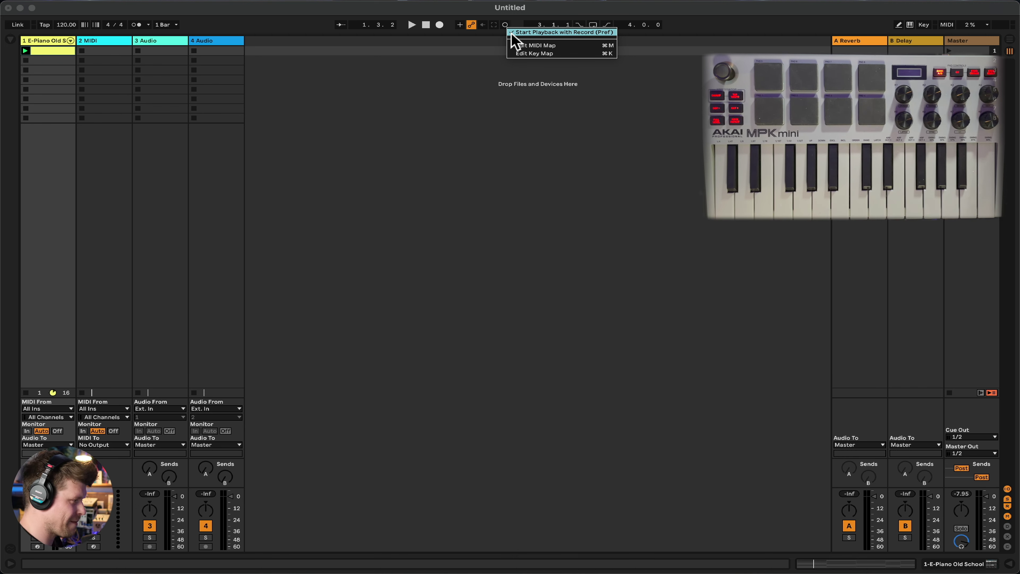
{"action": "left_click", "coordinate": [512, 34]}
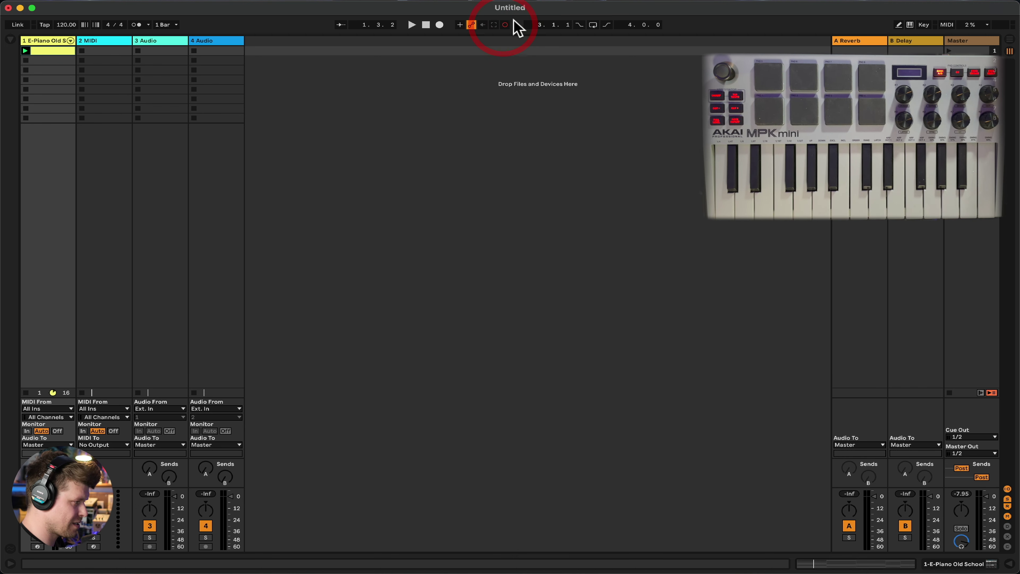
{"action": "left_click", "coordinate": [37, 547]}
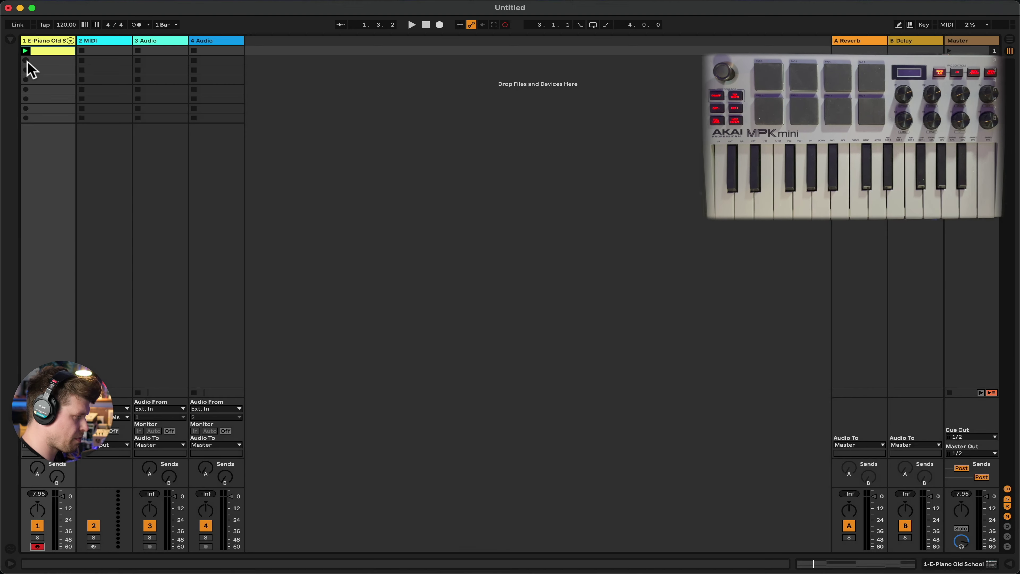
Turn on the metronome with a 2 Bars count-in.
{"action": "left_click", "coordinate": [148, 25]}
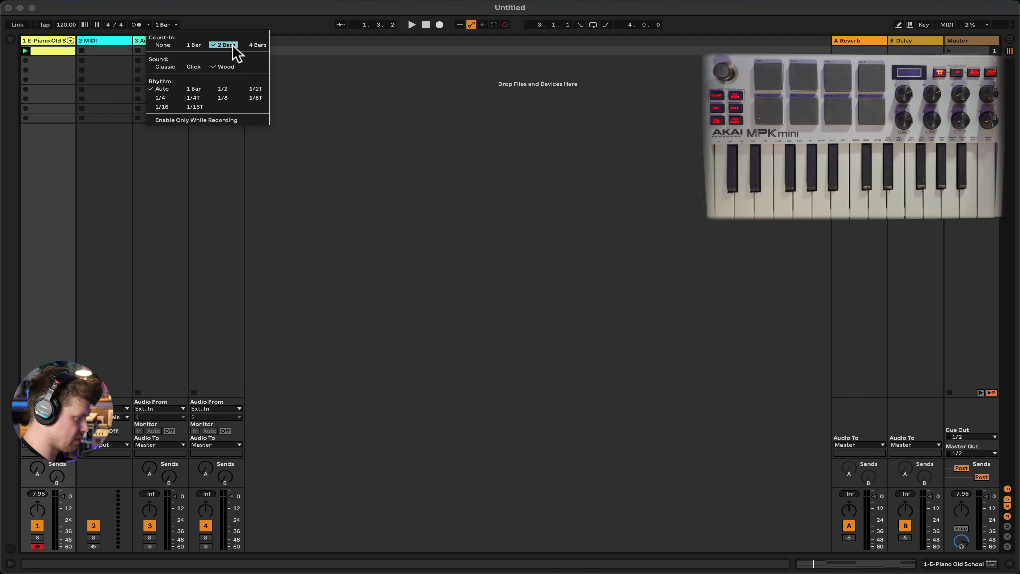
{"action": "left_click", "coordinate": [148, 25]}
{"action": "left_click", "coordinate": [149, 25]}
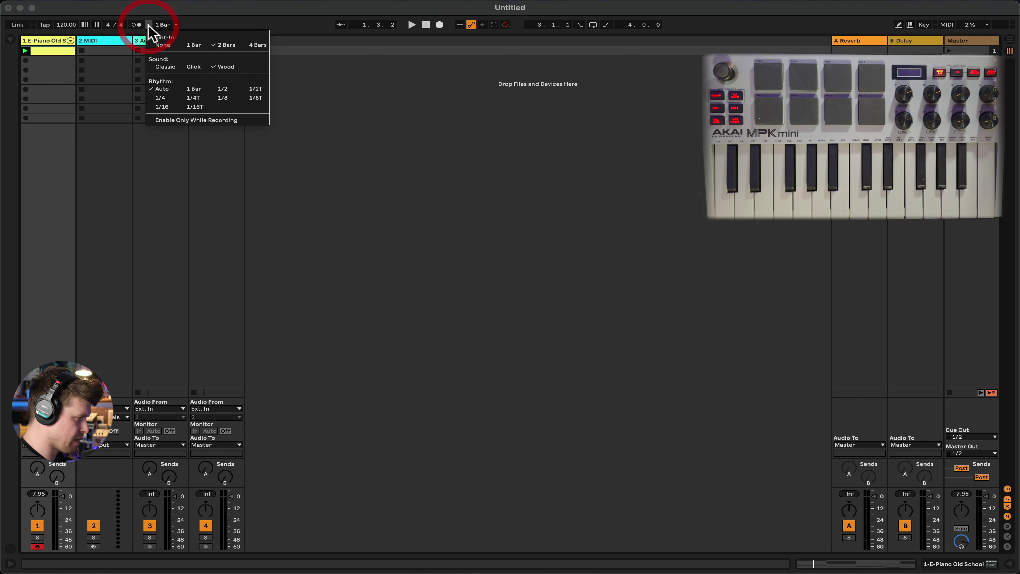
{"action": "left_click", "coordinate": [137, 25]}
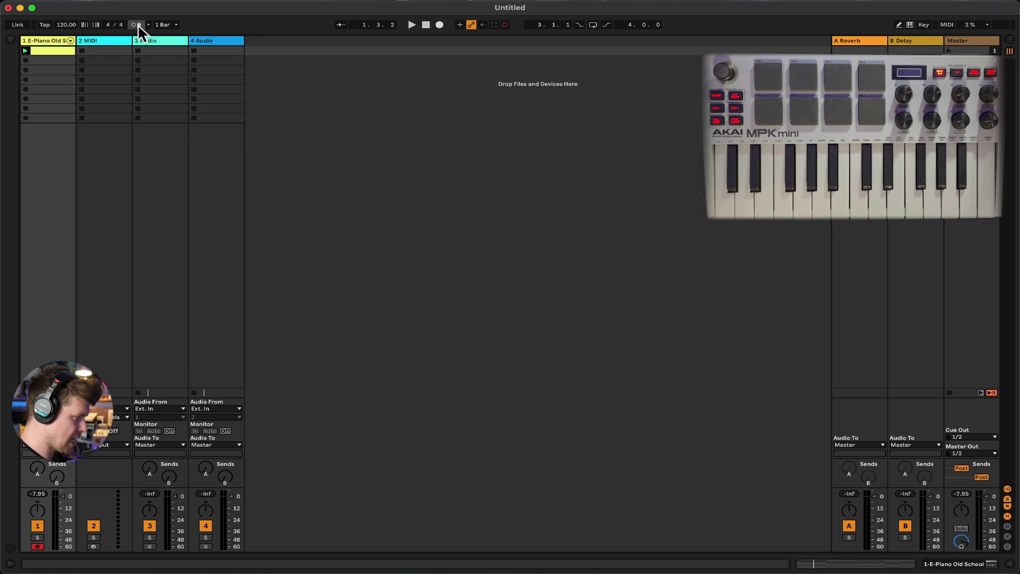
{"action": "left_click", "coordinate": [137, 25]}
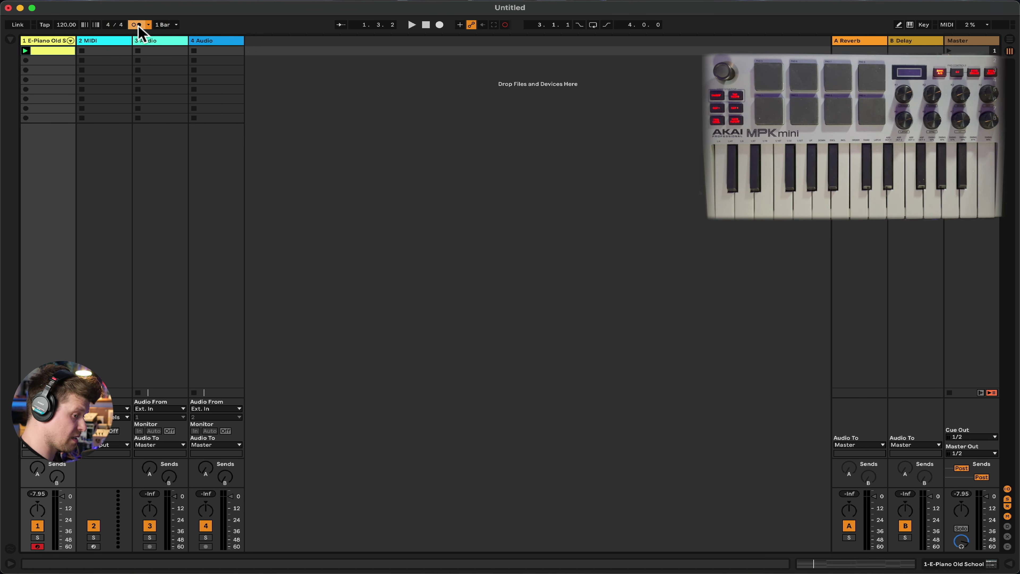
Record a four-bar chord clip in the second slot of the E-Piano Old School track and launch it.
{"action": "left_click", "coordinate": [26, 60]}
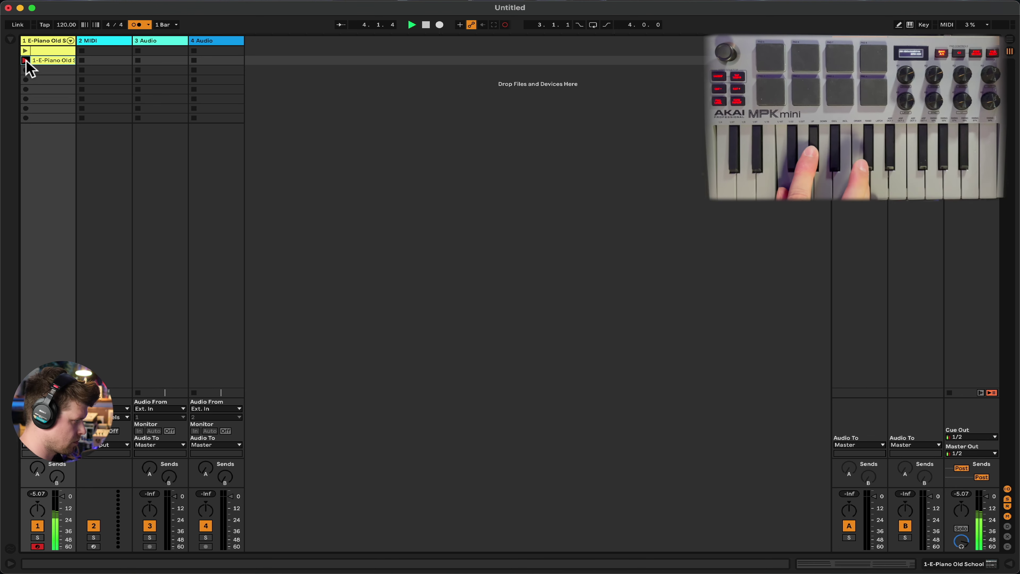
{"action": "left_click", "coordinate": [25, 60]}
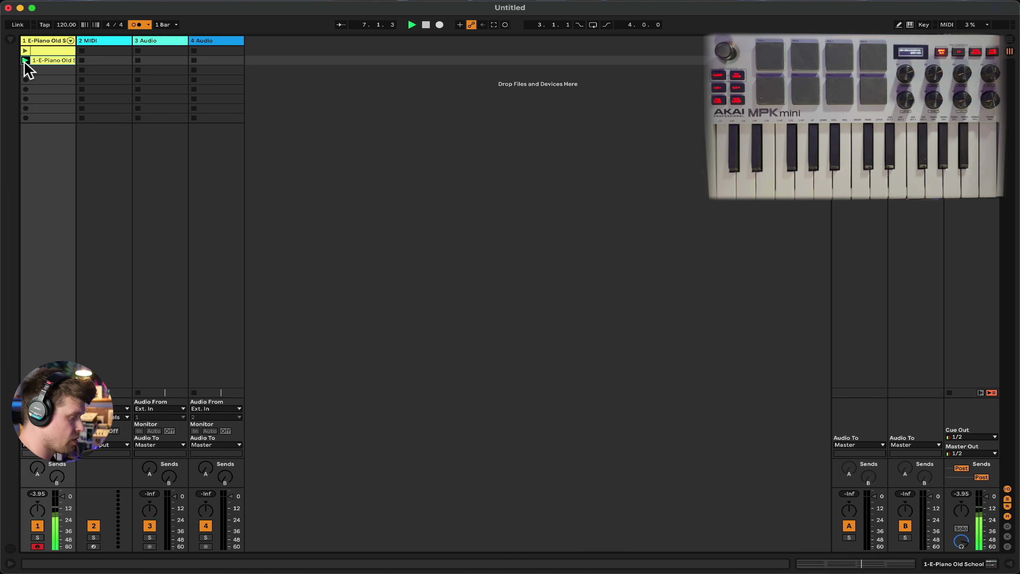
Open the newly recorded clip in an enlarged note editor and turn off its Scale option.
{"action": "double_click", "coordinate": [42, 61]}
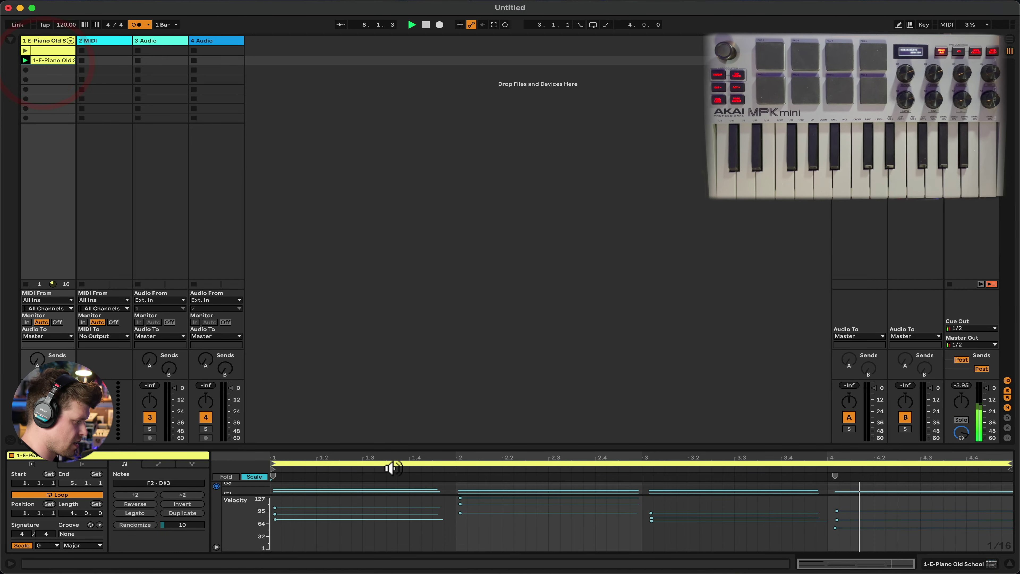
{"action": "left_click_drag", "start_coordinate": [403, 444], "coordinate": [395, 117]}
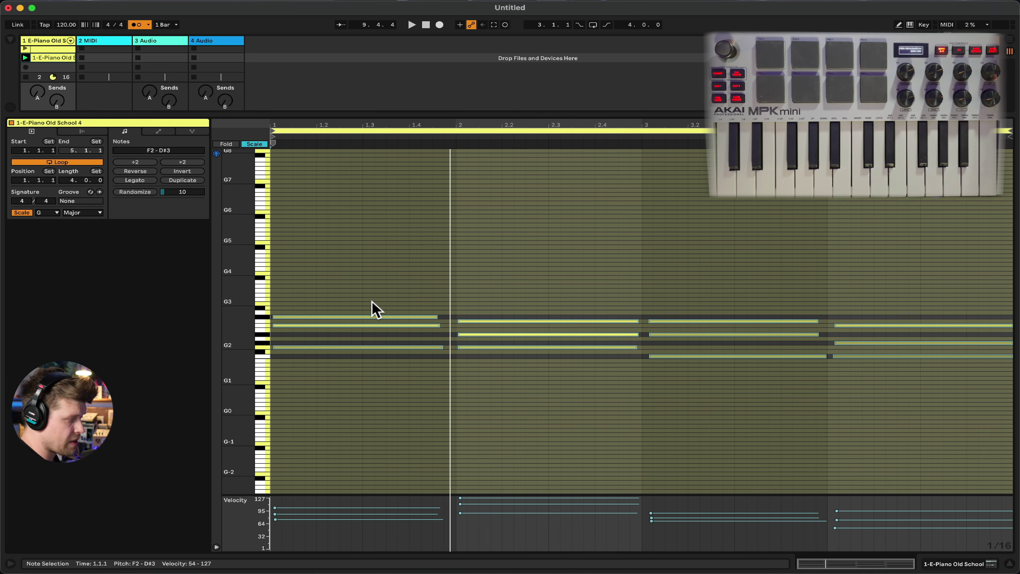
{"action": "left_click", "coordinate": [19, 213]}
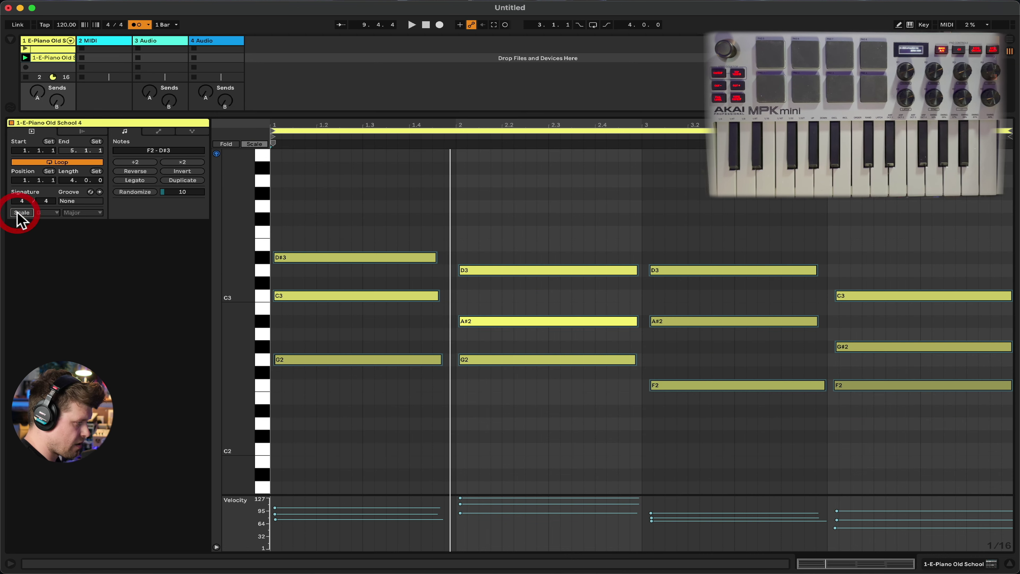
{"action": "left_click", "coordinate": [20, 213]}
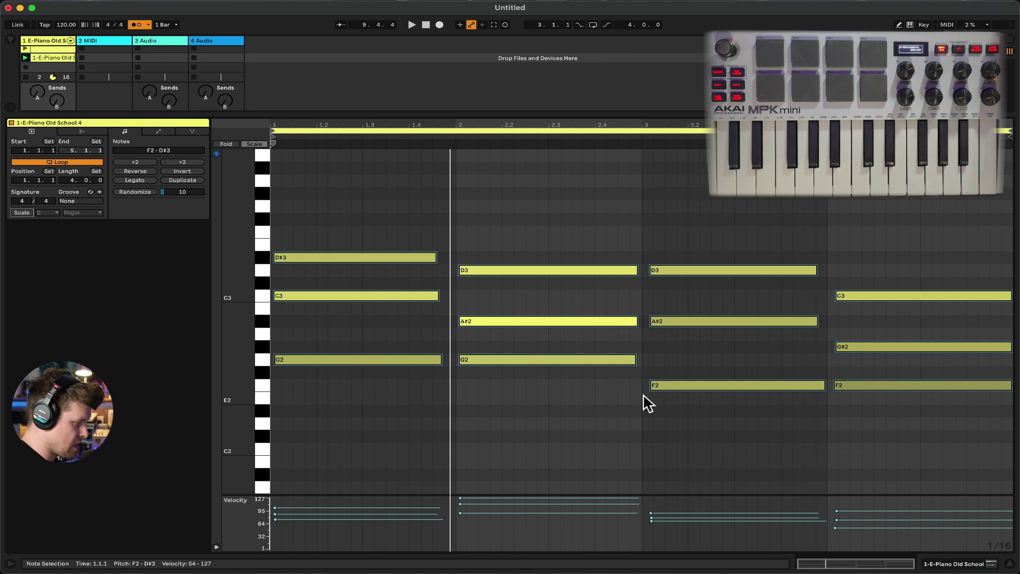
Try to move the selected notes slightly earlier to line up with bar 3, and undo the move.
{"action": "left_click", "coordinate": [645, 126]}
{"action": "mouse_move", "coordinate": [644, 125]}
{"action": "left_mouse_down"}
{"action": "mouse_move", "coordinate": [644, 168]}
{"action": "mouse_move", "coordinate": [645, 124]}
{"action": "left_mouse_up"}
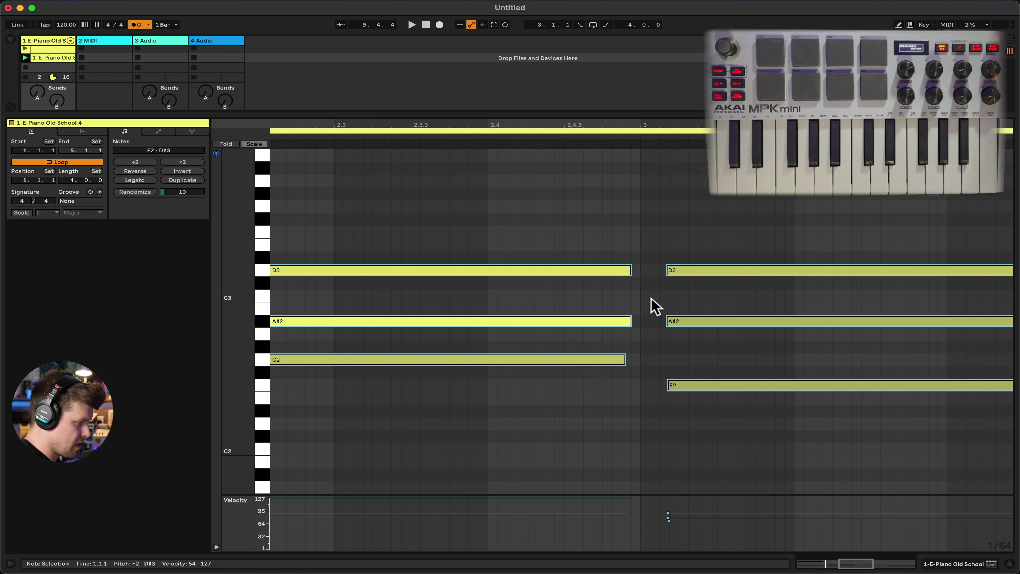
{"action": "mouse_move", "coordinate": [696, 324]}
{"action": "left_mouse_down"}
{"action": "mouse_move", "coordinate": [676, 330]}
{"action": "mouse_move", "coordinate": [677, 321]}
{"action": "mouse_move", "coordinate": [694, 333]}
{"action": "mouse_move", "coordinate": [690, 324]}
{"action": "left_mouse_up"}
{"action": "key", "text": "super+z"}
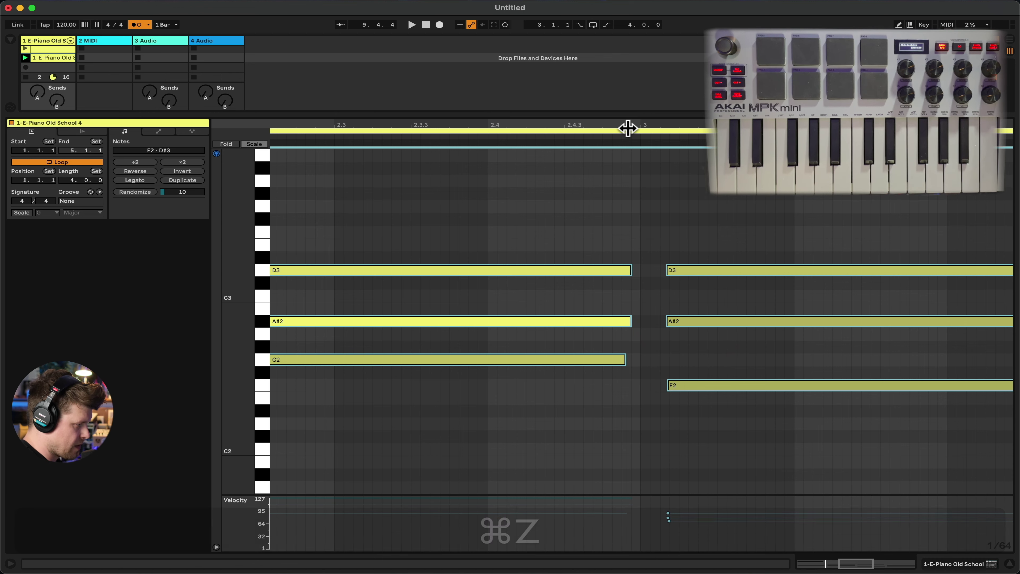
{"action": "mouse_move", "coordinate": [630, 127]}
{"action": "left_mouse_down"}
{"action": "mouse_move", "coordinate": [629, 97]}
{"action": "mouse_move", "coordinate": [639, 124]}
{"action": "left_mouse_up"}
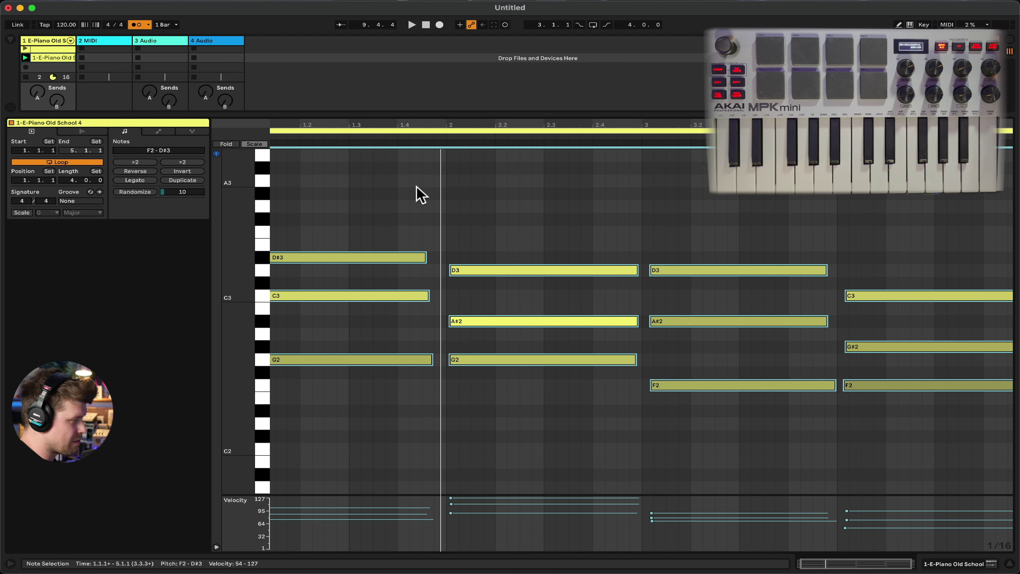
Quantize the start of all notes in the clip to 1/16 at 100 %.
{"action": "left_click", "coordinate": [326, 212]}
{"action": "key", "text": "cmd+a"}
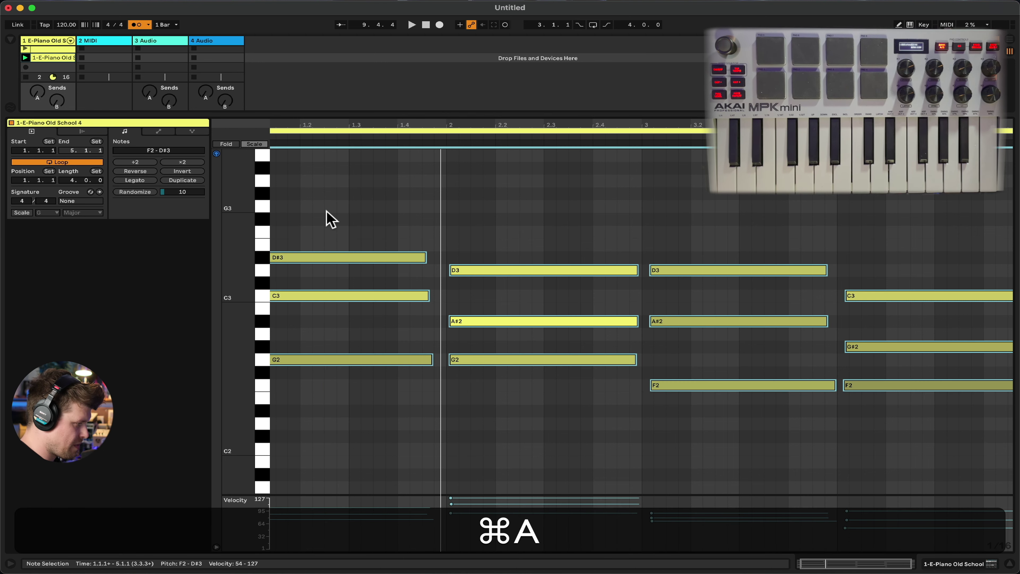
{"action": "right_click", "coordinate": [326, 212]}
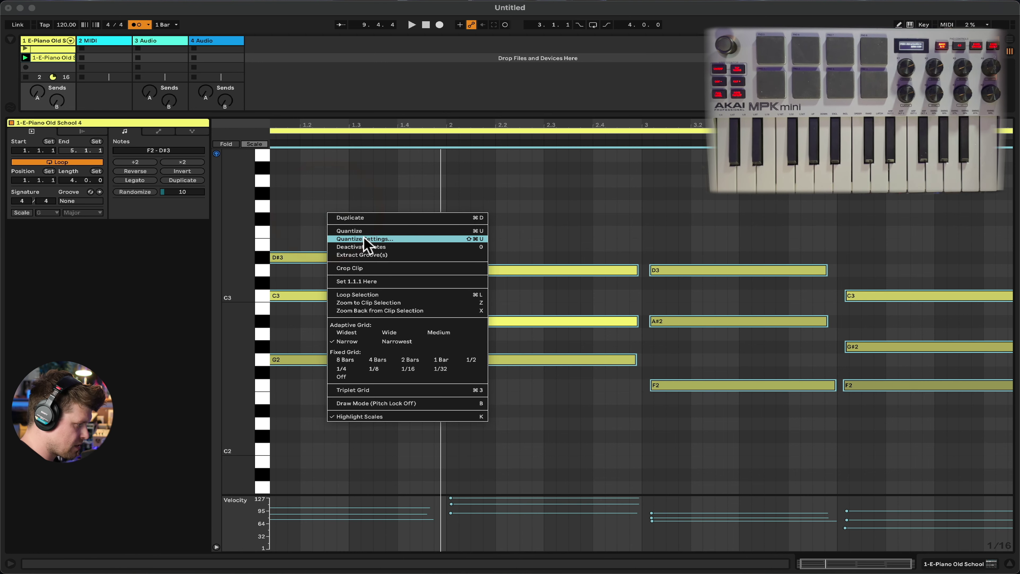
{"action": "left_click", "coordinate": [373, 239]}
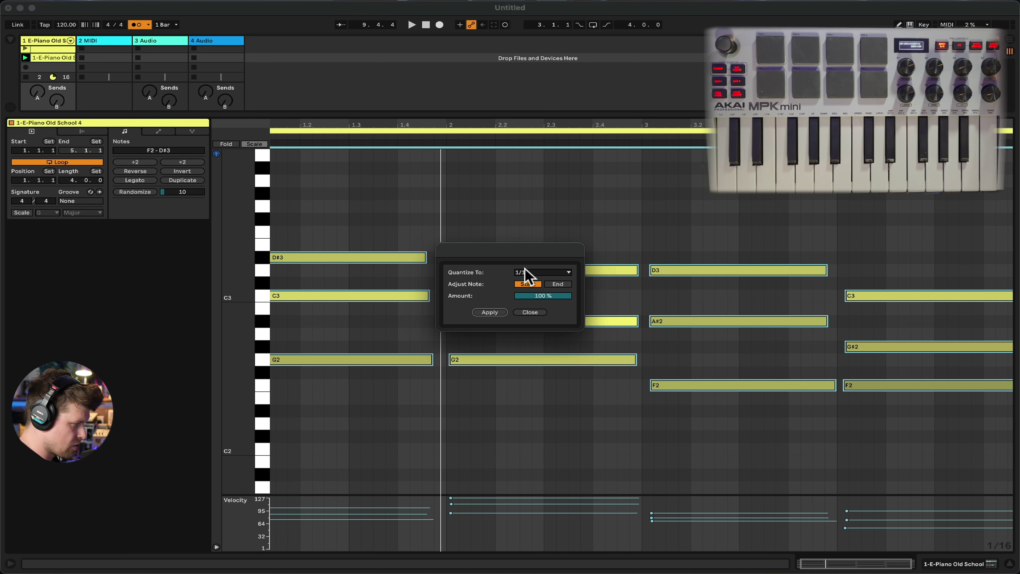
{"action": "left_click", "coordinate": [538, 272]}
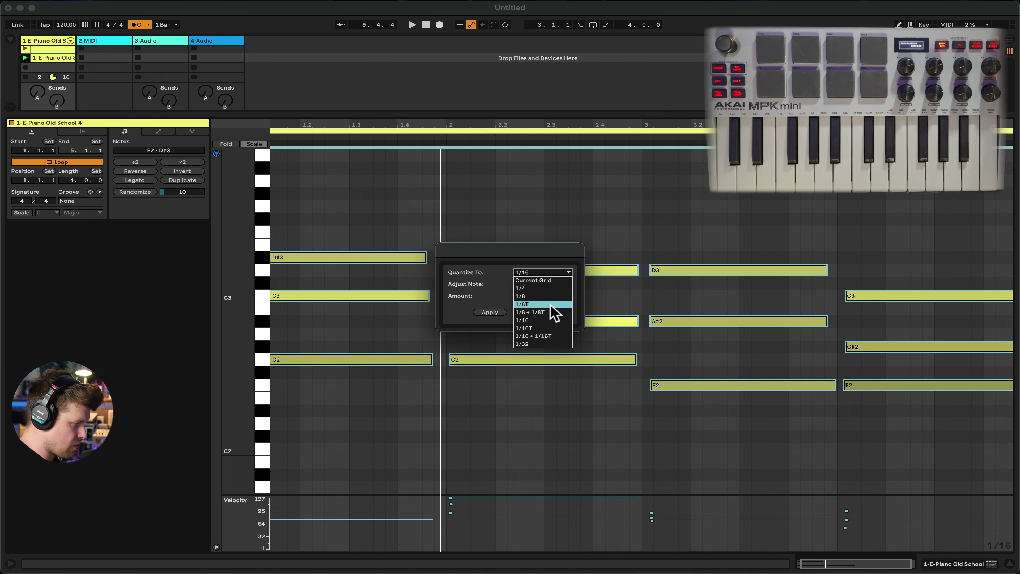
{"action": "left_click", "coordinate": [553, 324]}
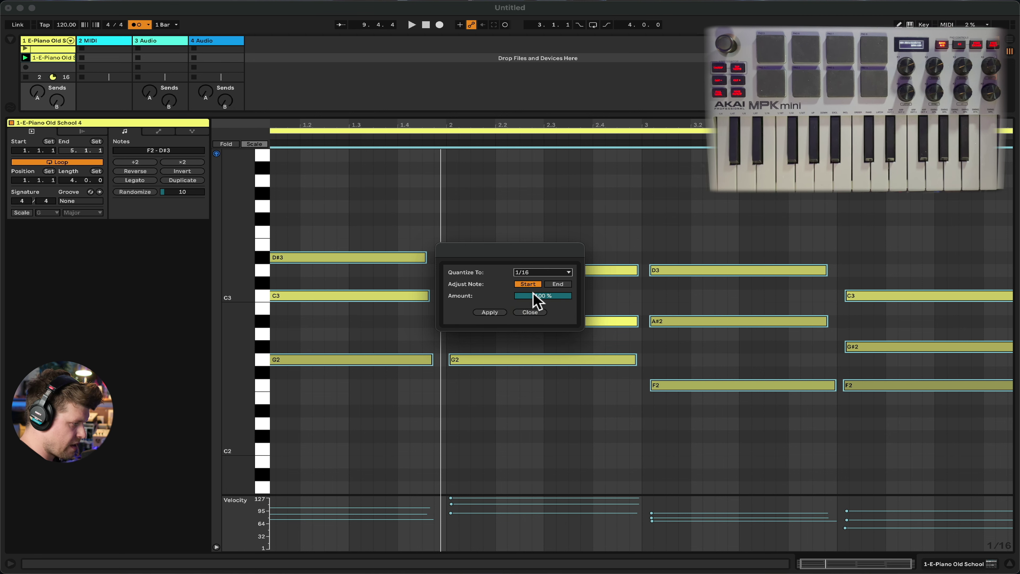
{"action": "left_click", "coordinate": [488, 312]}
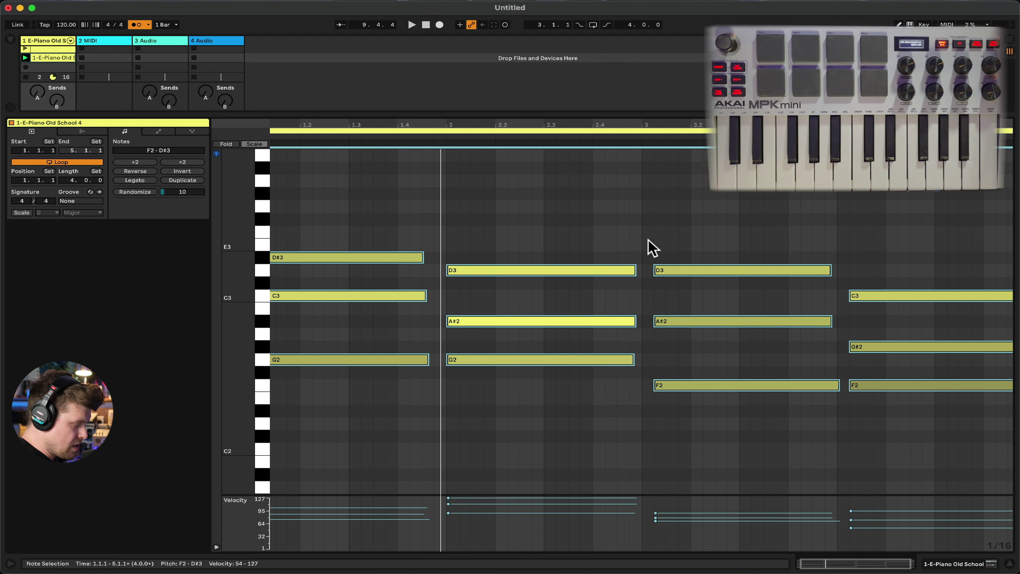
Try quantizing the start of all notes in the clip to 1/8 at 100 %.
{"action": "scroll", "coordinate": [463, 403], "scroll_direction": "left", "scroll_amount": 2}
{"action": "scroll", "coordinate": [463, 403], "scroll_direction": "up", "scroll_amount": 2}
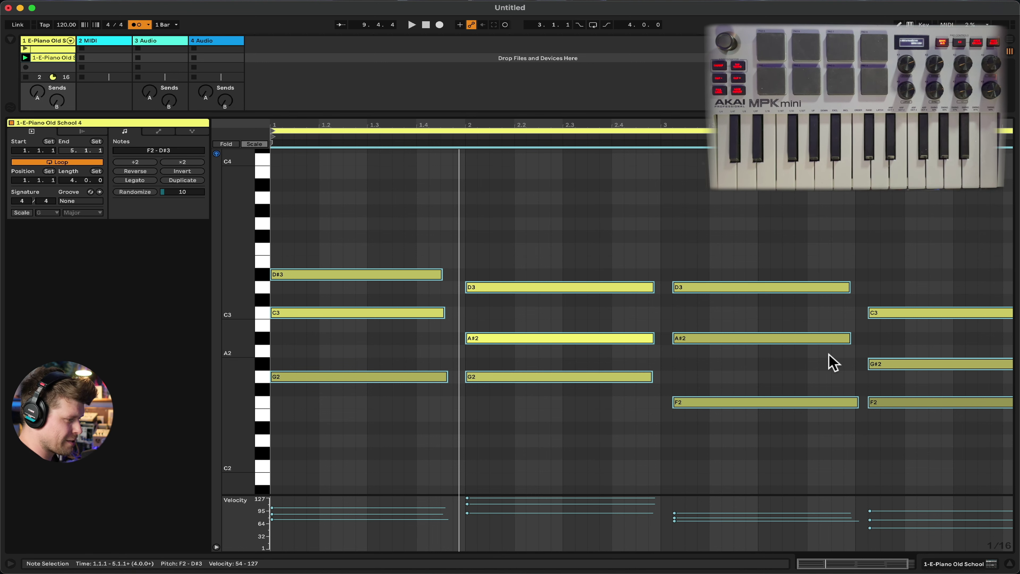
{"action": "left_click", "coordinate": [678, 238]}
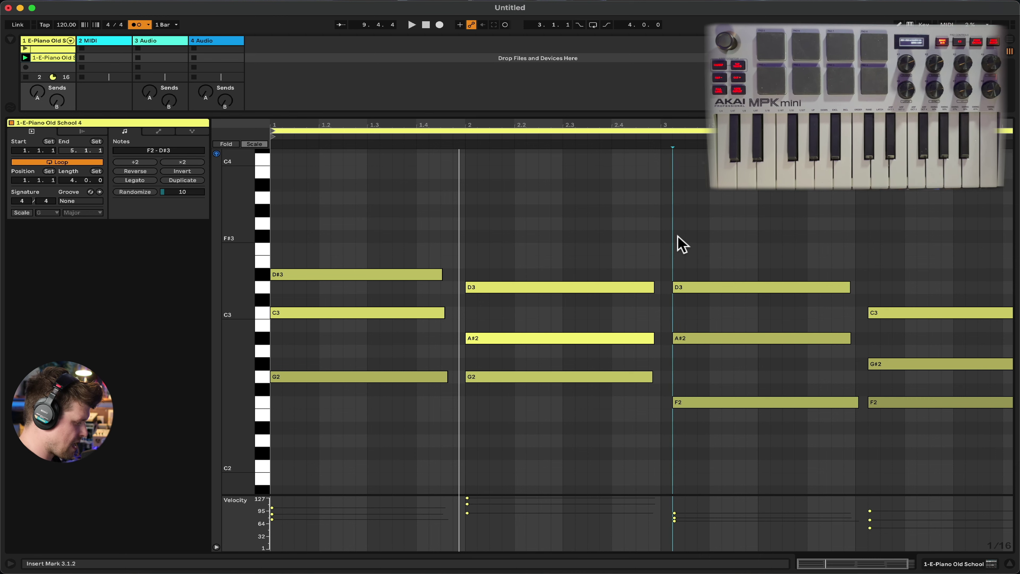
{"action": "right_click", "coordinate": [679, 238]}
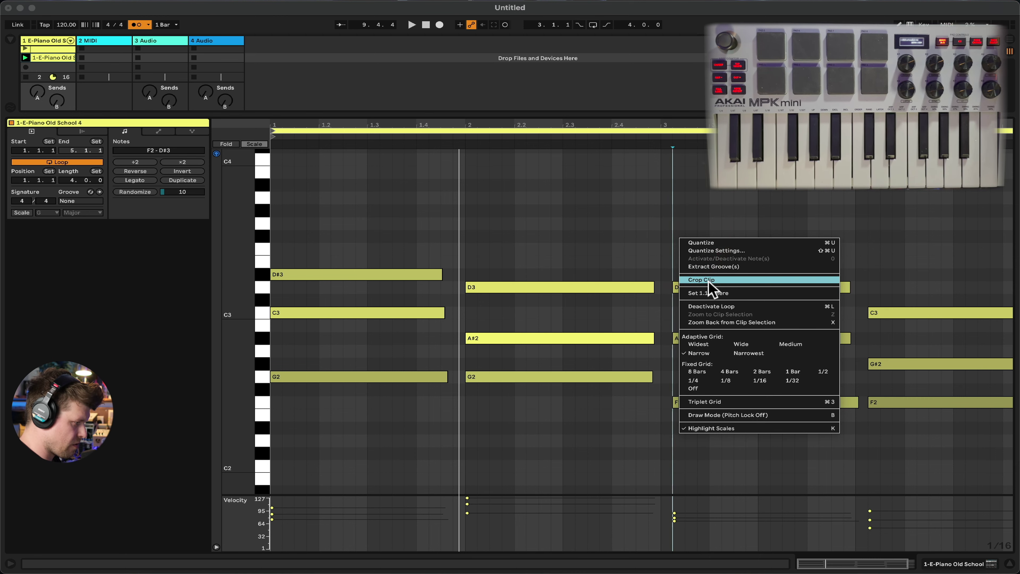
{"action": "left_click", "coordinate": [725, 250]}
{"action": "left_click", "coordinate": [538, 273]}
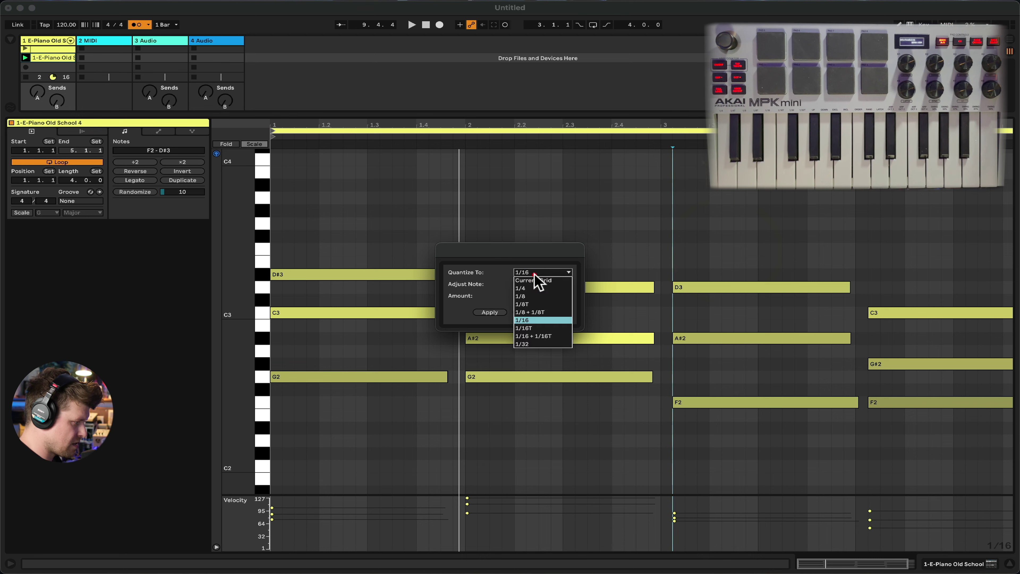
{"action": "left_click", "coordinate": [539, 294]}
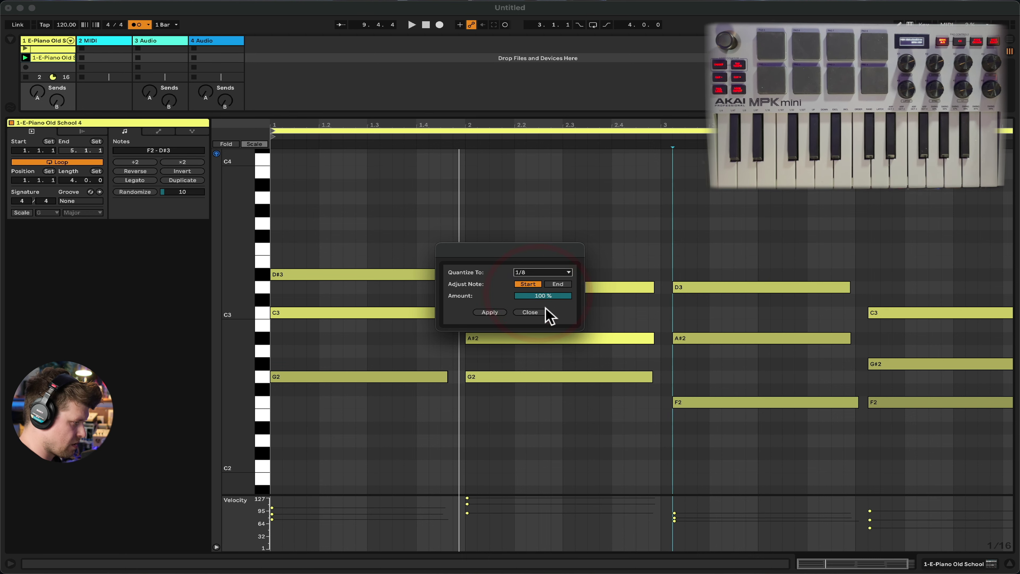
{"action": "left_click", "coordinate": [496, 312]}
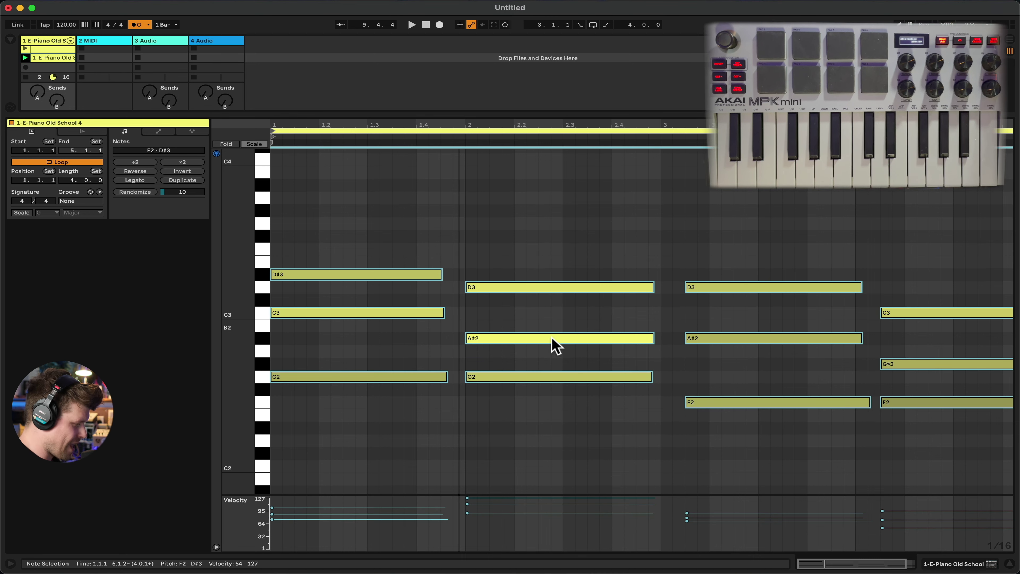
Quantize the start of all notes in the clip to 1/4 at 100 % and play back the clip.
{"action": "right_click", "coordinate": [582, 228]}
{"action": "left_click", "coordinate": [615, 254]}
{"action": "left_click", "coordinate": [540, 272]}
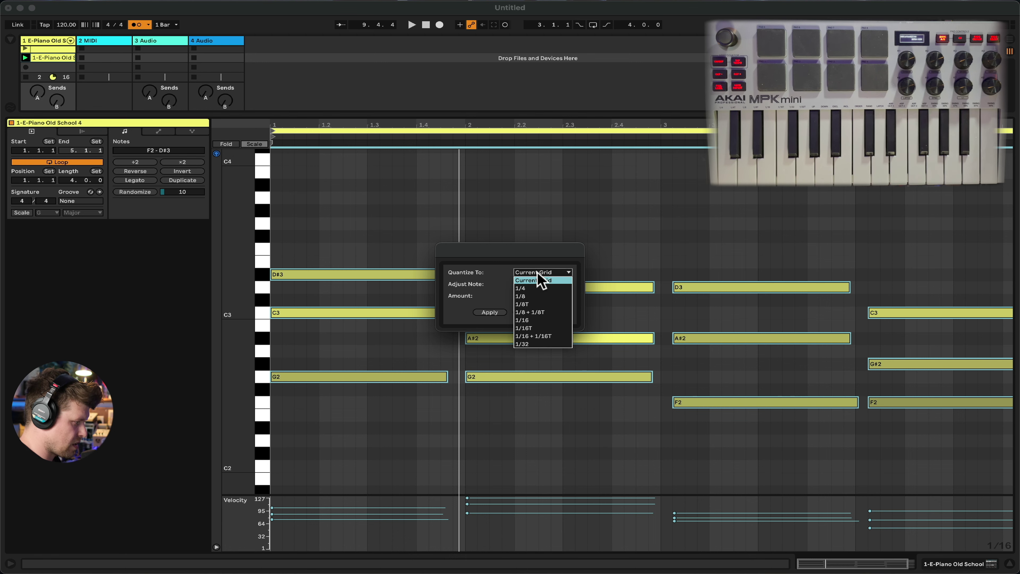
{"action": "left_click", "coordinate": [538, 289]}
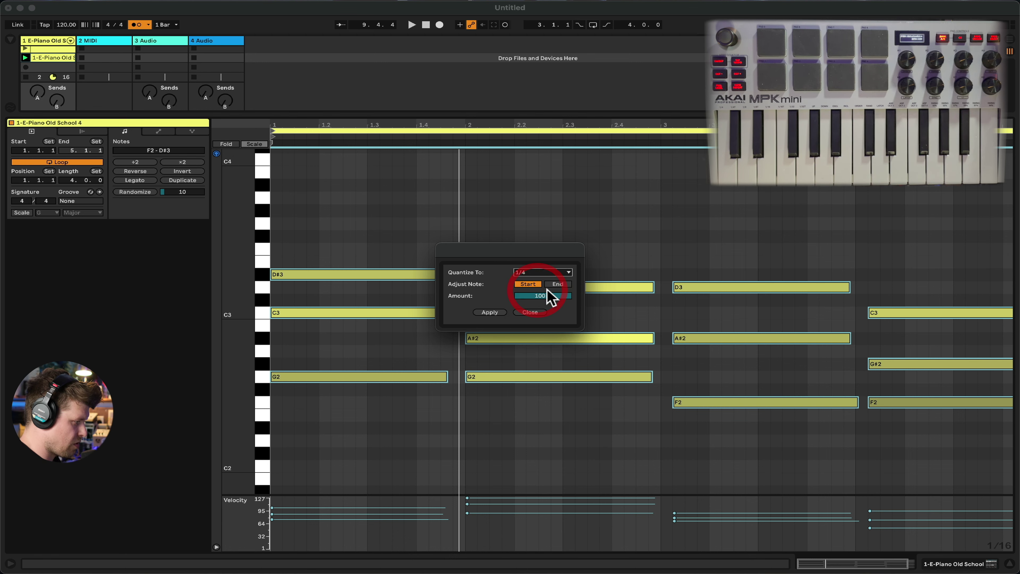
{"action": "left_click", "coordinate": [487, 312]}
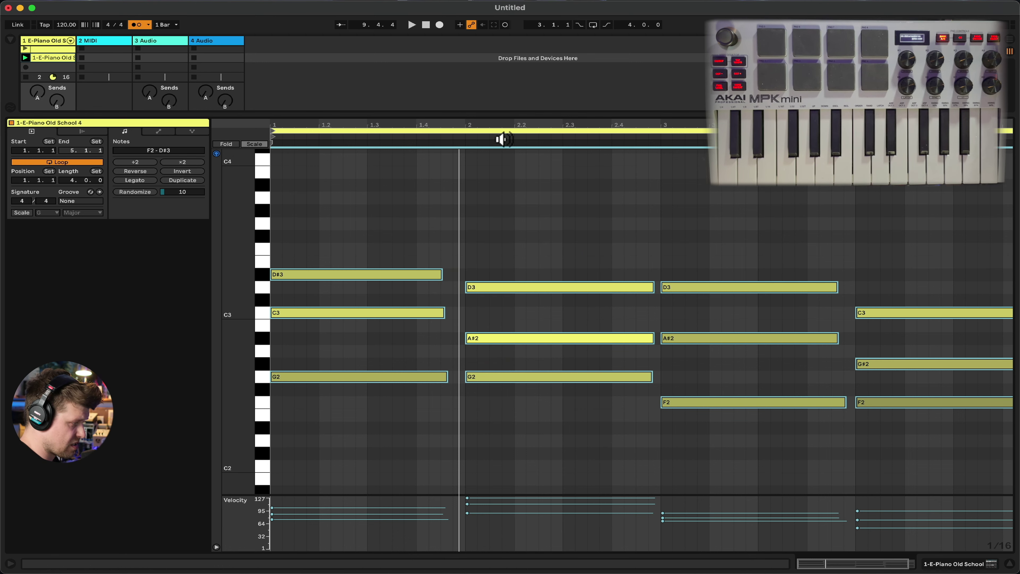
{"action": "key", "text": "space"}
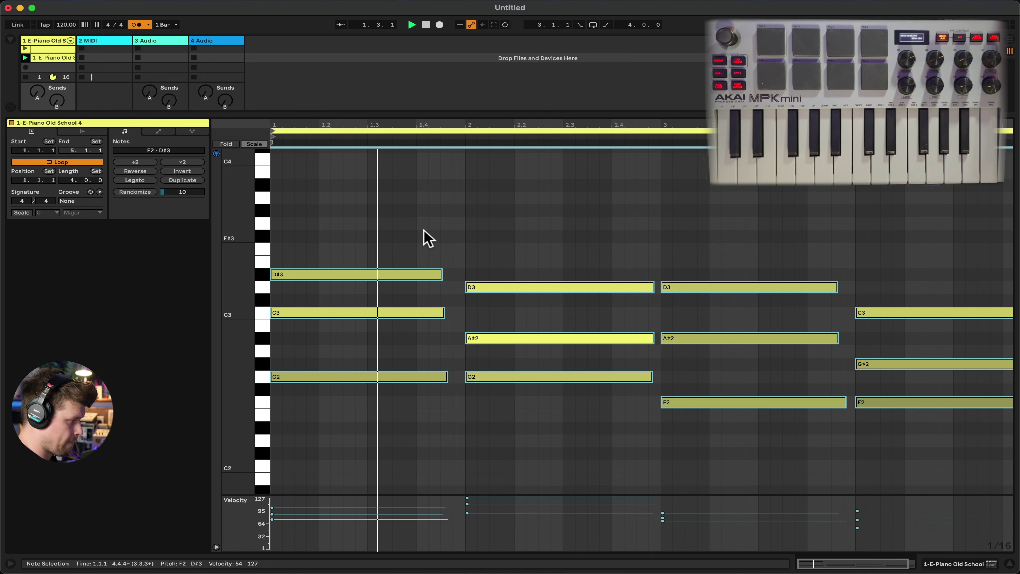
{"action": "key", "text": "space"}
Enlarge the velocity lane, lower the bar 2 chord's velocities to 68–97 and play back the clip.
{"action": "left_click_drag", "start_coordinate": [442, 495], "coordinate": [442, 418]}
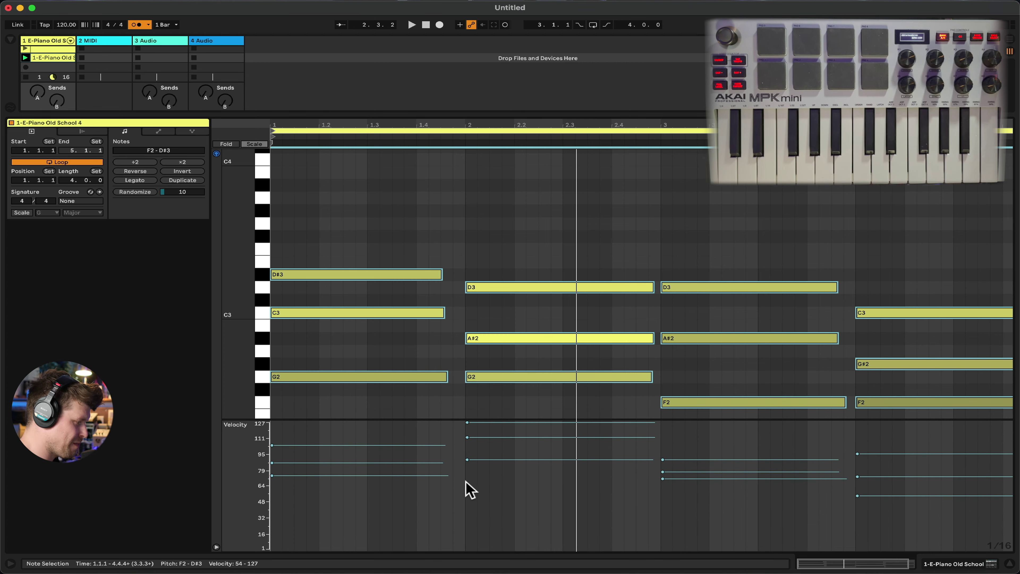
{"action": "left_click", "coordinate": [466, 471]}
{"action": "left_click_drag", "start_coordinate": [468, 419], "coordinate": [494, 440]}
{"action": "left_click_drag", "start_coordinate": [485, 236], "coordinate": [580, 403]}
{"action": "left_click_drag", "start_coordinate": [467, 442], "coordinate": [467, 468]}
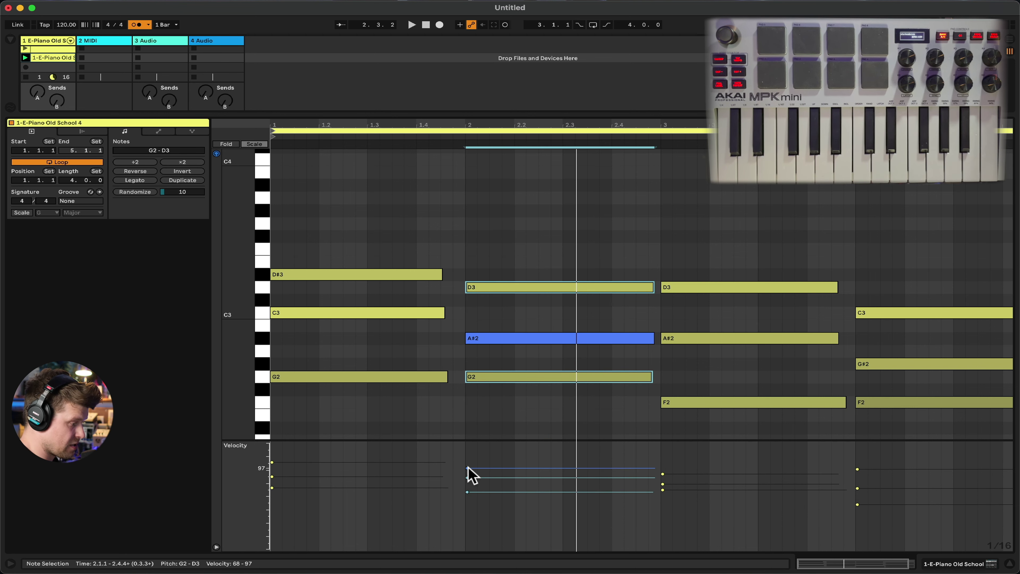
{"action": "key", "text": "space"}
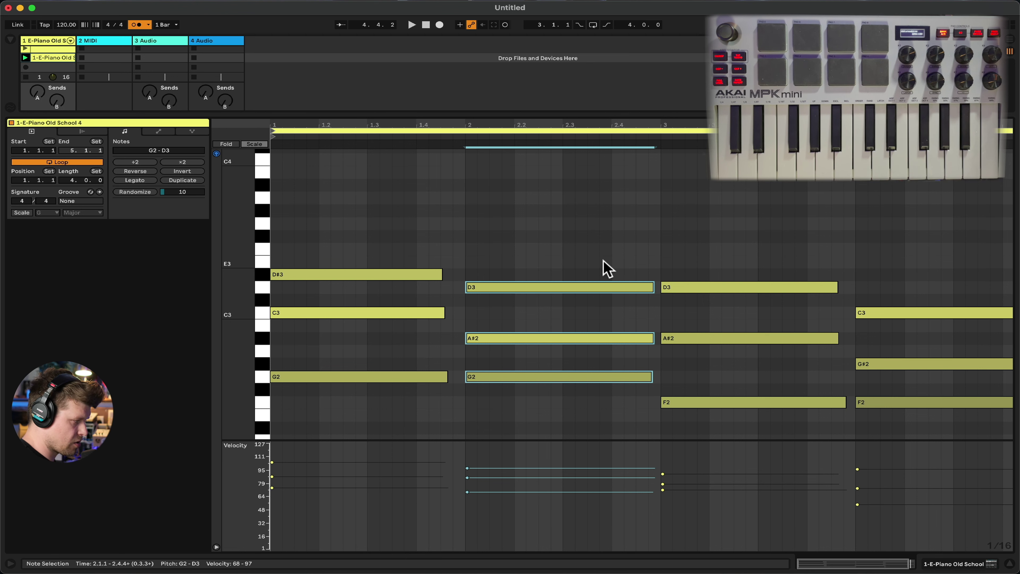
Audition the clip at a faster tempo and set the tempo to 83 BPM.
{"action": "left_click_drag", "start_coordinate": [66, 25], "coordinate": [66, 5]}
{"action": "key", "text": "space"}
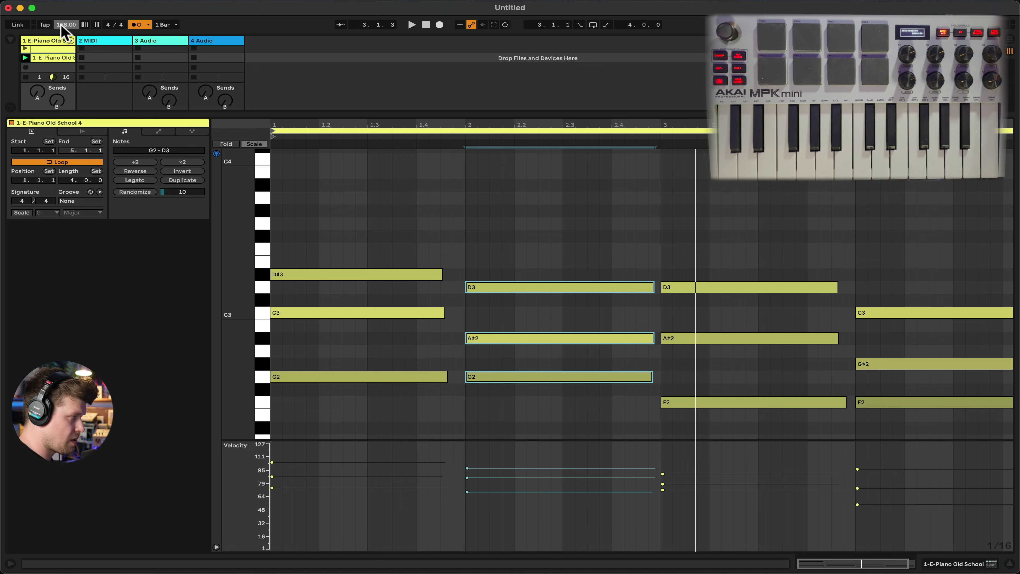
{"action": "left_click", "coordinate": [61, 24]}
{"action": "left_click_drag", "start_coordinate": [62, 25], "coordinate": [63, 30]}
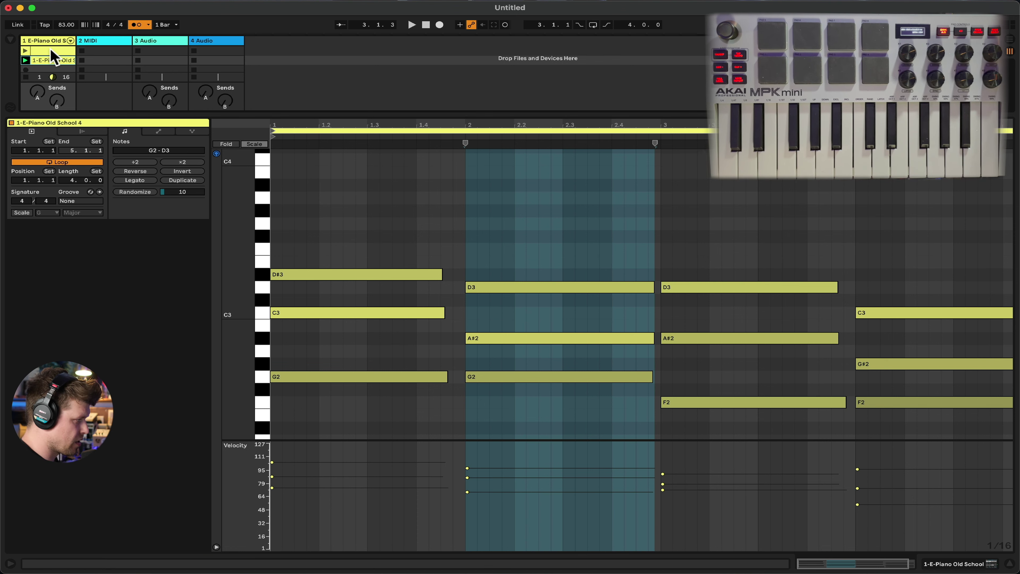
Overdub a melody between C4 and D5 onto the first slot's G major clip with Session Record enabled, and stop playback.
{"action": "left_click", "coordinate": [51, 50]}
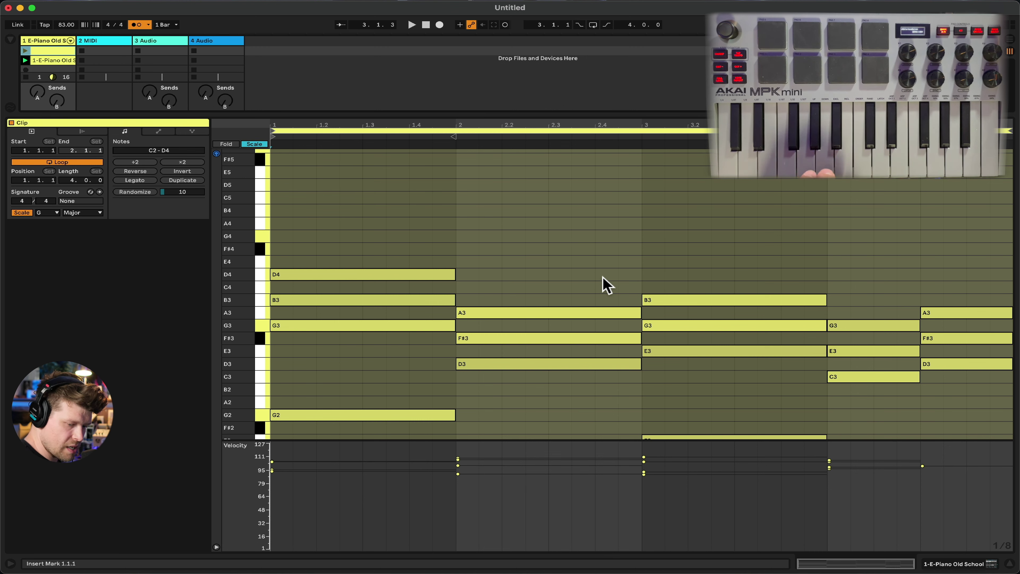
{"action": "left_click", "coordinate": [506, 25]}
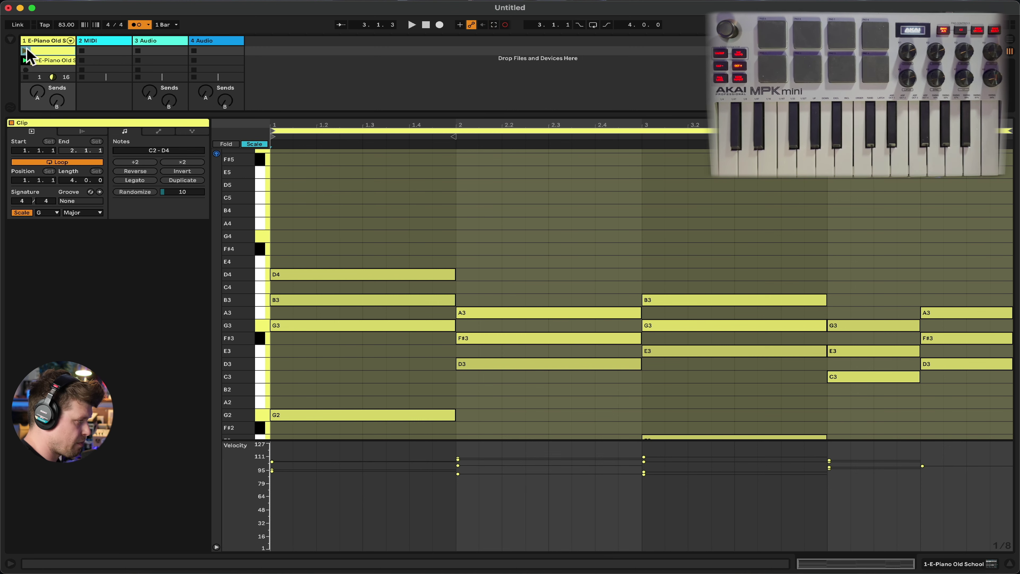
{"action": "left_click", "coordinate": [25, 51]}
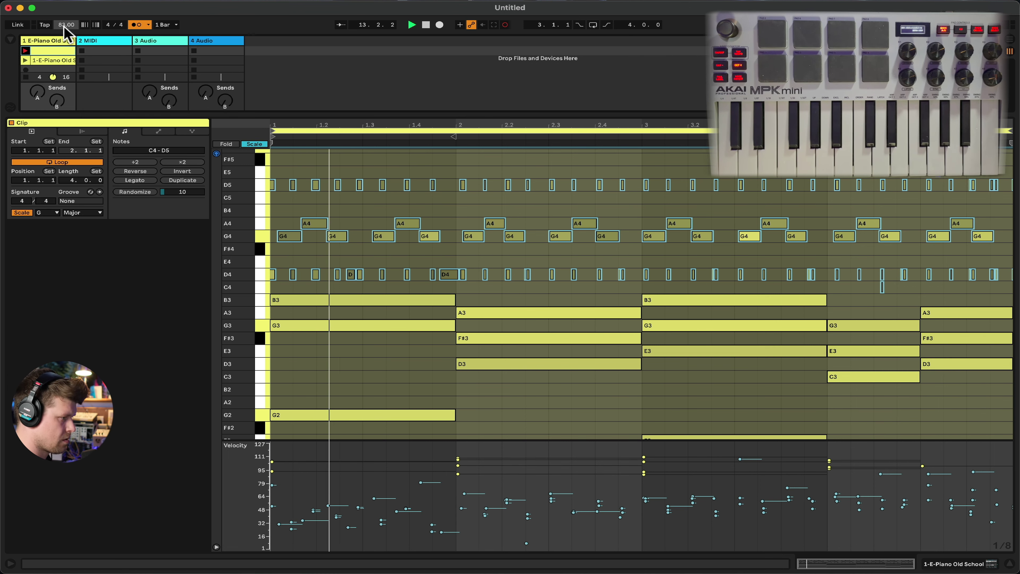
{"action": "key", "text": "shift+F9"}
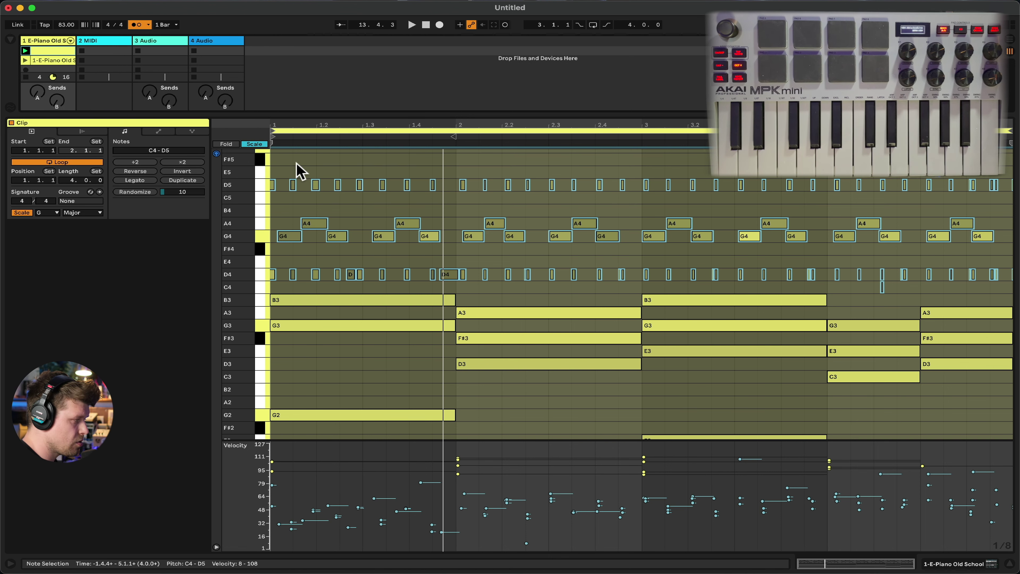
Set the record quantization to Sixteenth-Note Quantization.
{"action": "left_click", "coordinate": [70, 0]}
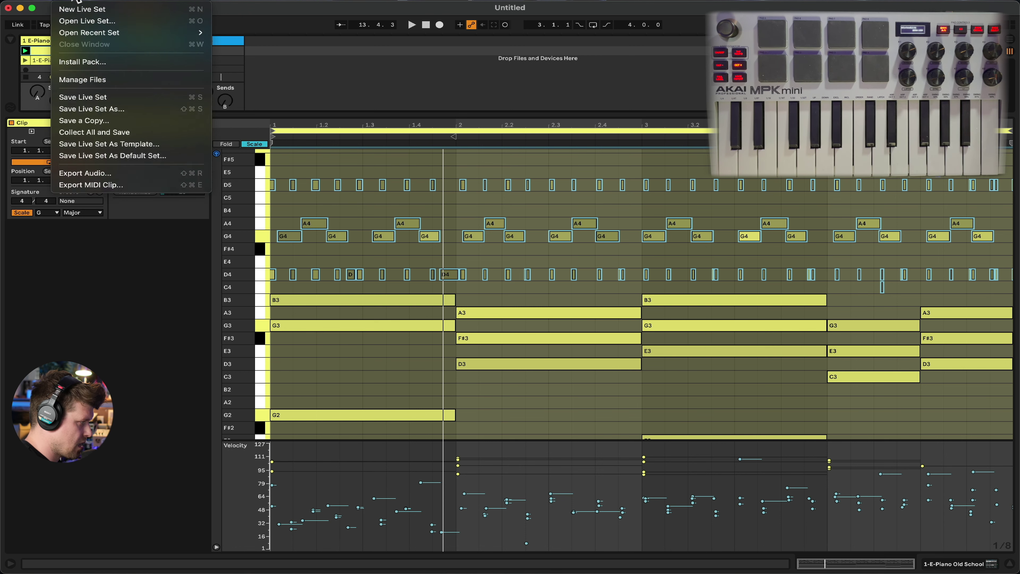
{"action": "mouse_move", "coordinate": [100, 5]}
{"action": "mouse_move", "coordinate": [142, 397]}
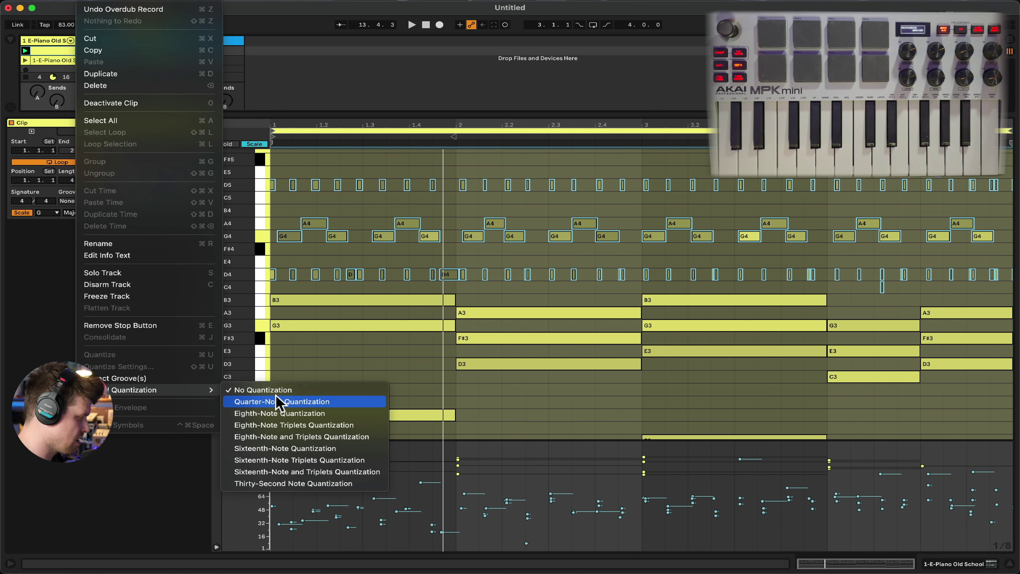
{"action": "left_click", "coordinate": [290, 450]}
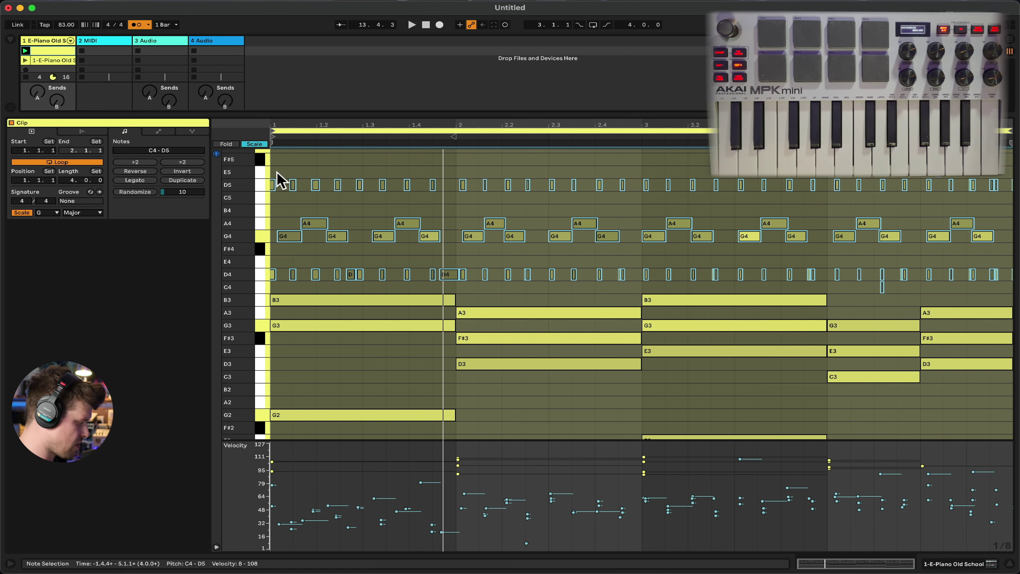
Undo the overdubbed melody, overdub a new one between D4 and A4 onto the first slot's clip, and stop playback.
{"action": "key", "text": "super+z"}
{"action": "key", "text": "super+z"}
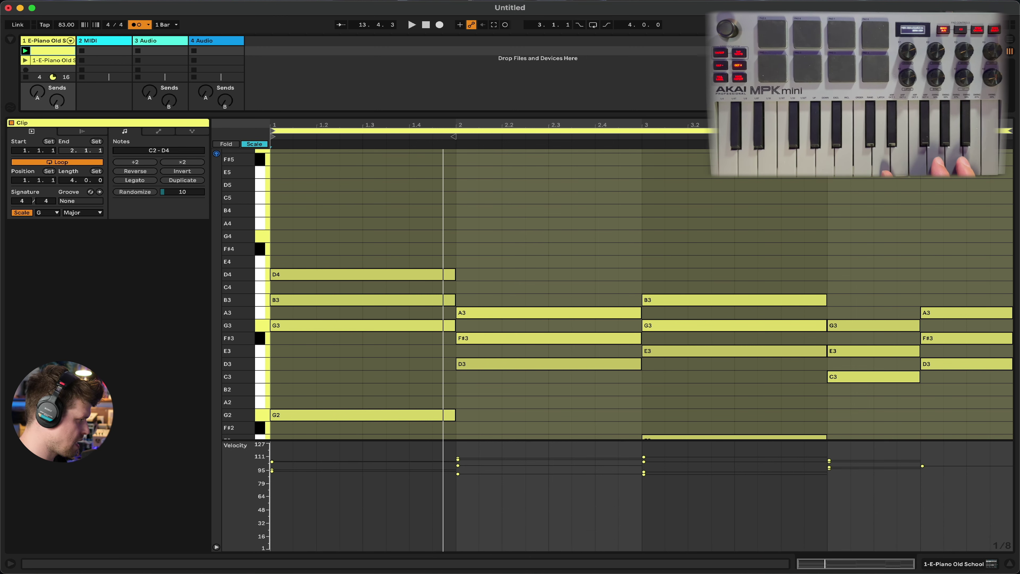
{"action": "left_click", "coordinate": [25, 51]}
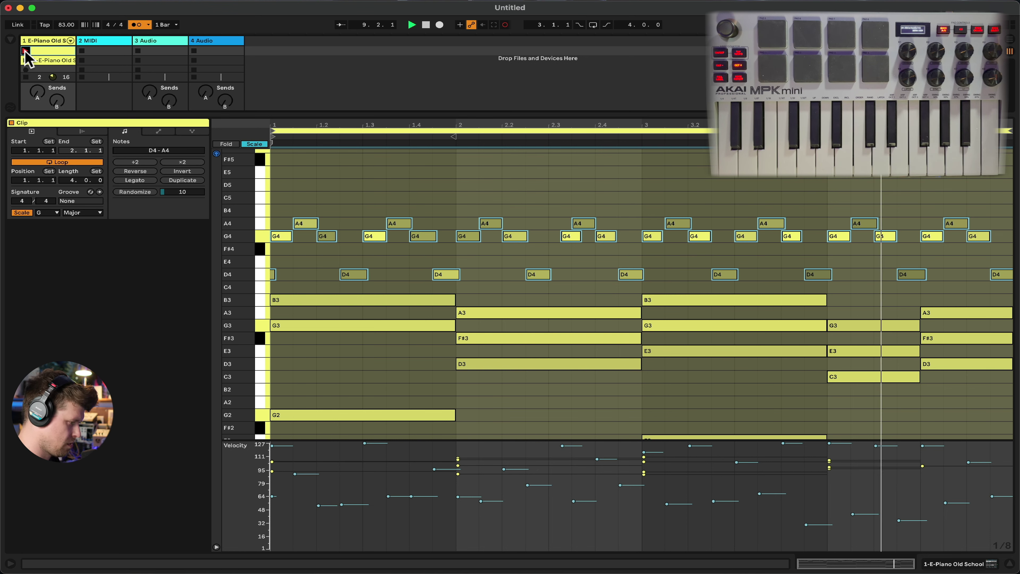
{"action": "left_click", "coordinate": [25, 51]}
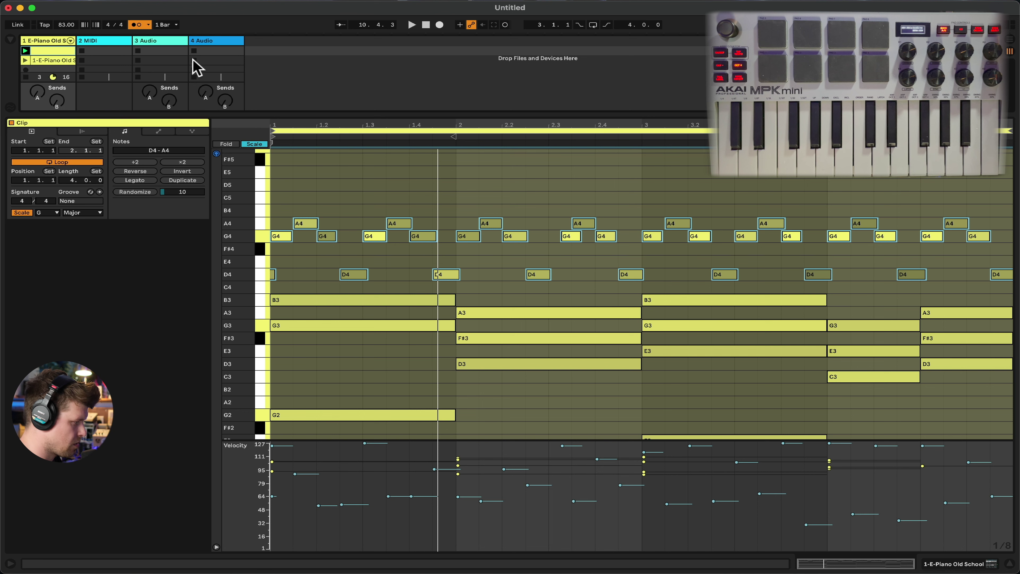
Correct the mistimed G4 note in the second half of bar 2 so that it starts at 2.3.1.
{"action": "left_click", "coordinate": [574, 238]}
{"action": "left_click", "coordinate": [574, 238]}
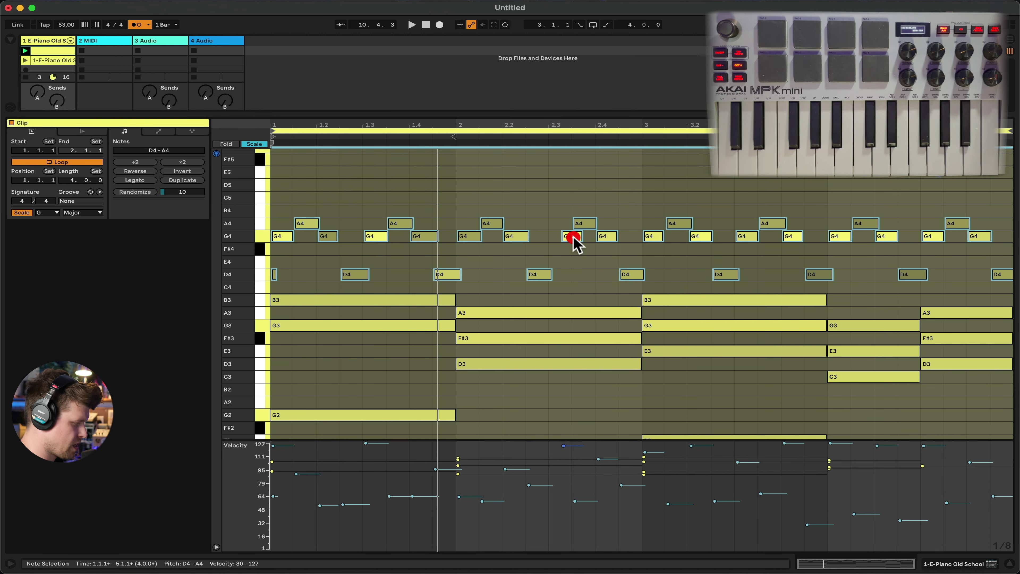
{"action": "key", "text": "super+z"}
{"action": "left_click", "coordinate": [574, 255]}
{"action": "left_click_drag", "start_coordinate": [567, 237], "coordinate": [557, 236]}
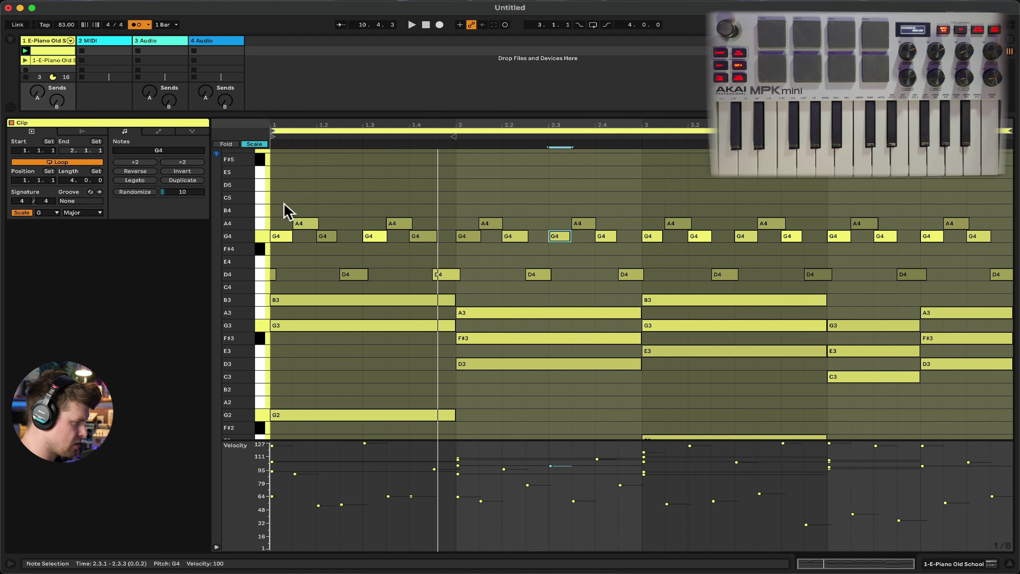
Select all the melody notes from D4 to A4 and randomize their velocities by an amount of 67 while playing the clip.
{"action": "left_click_drag", "start_coordinate": [276, 204], "coordinate": [1002, 287]}
{"action": "left_click", "coordinate": [183, 191]}
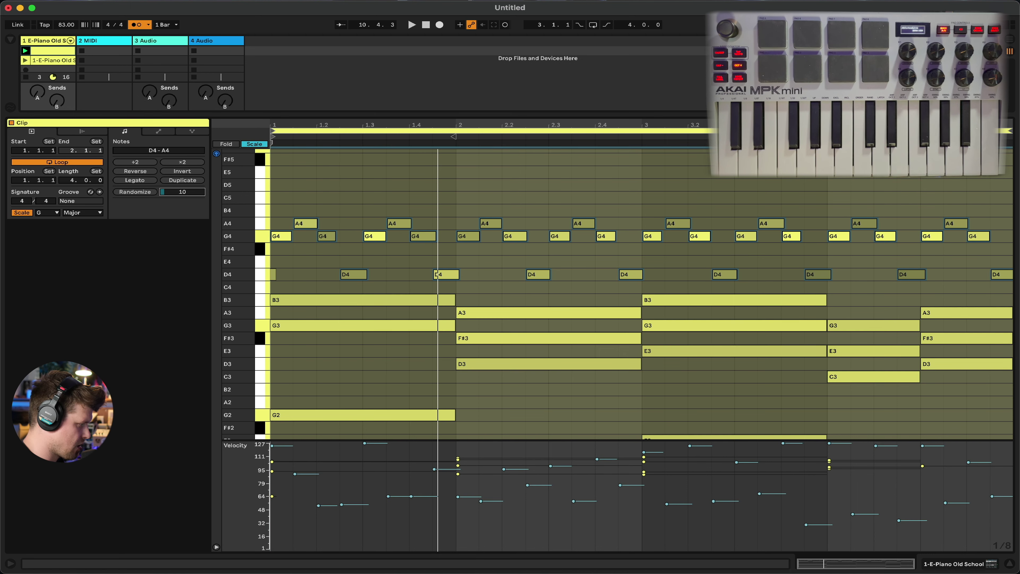
{"action": "left_click", "coordinate": [137, 192]}
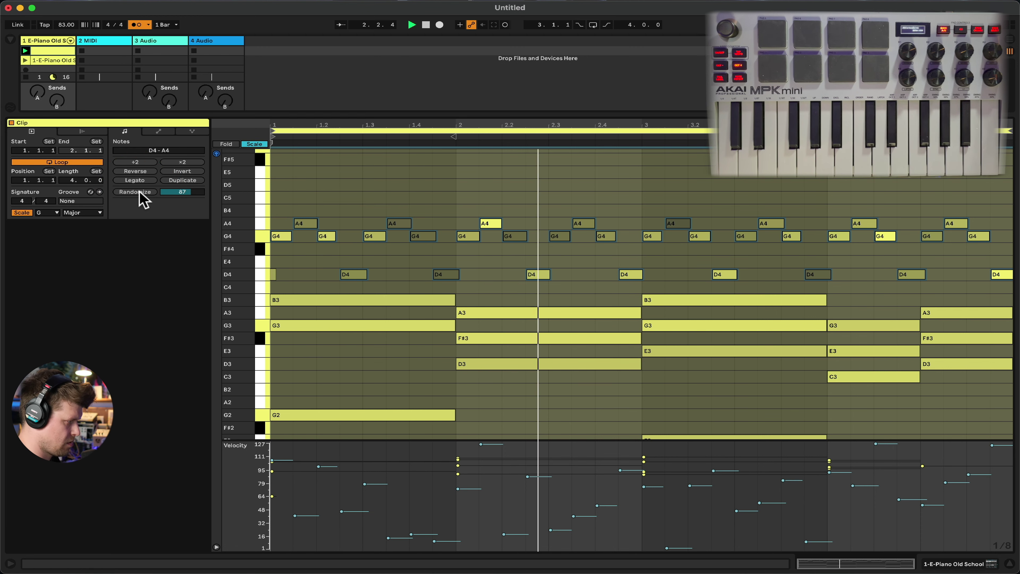
{"action": "left_click", "coordinate": [184, 189]}
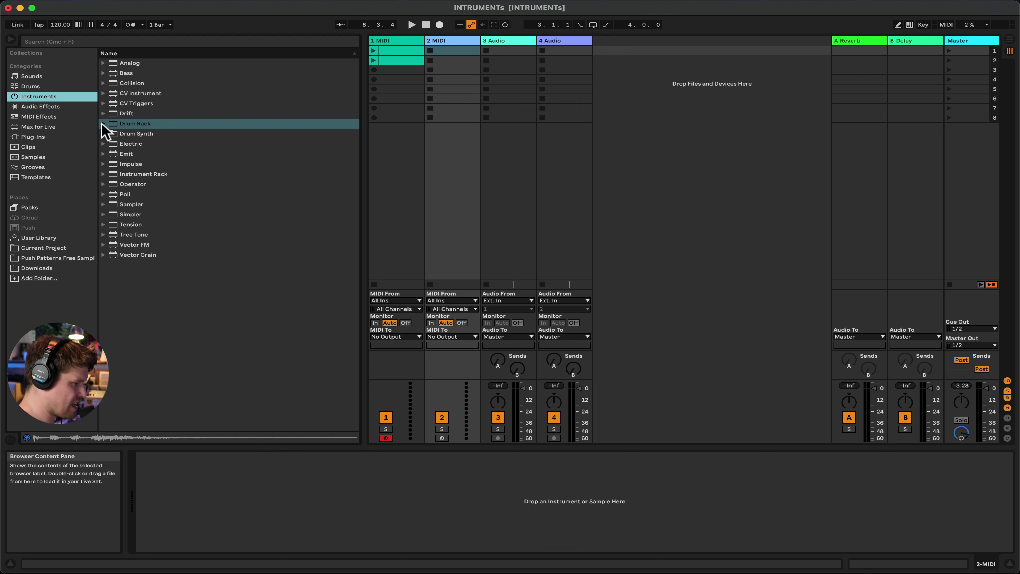
In the INTRUMENTs set, load an empty Drum Rack onto track 1, try its C1, C#1 and D1 pads, and launch the second clip.
{"action": "left_click_drag", "start_coordinate": [118, 125], "coordinate": [375, 40]}
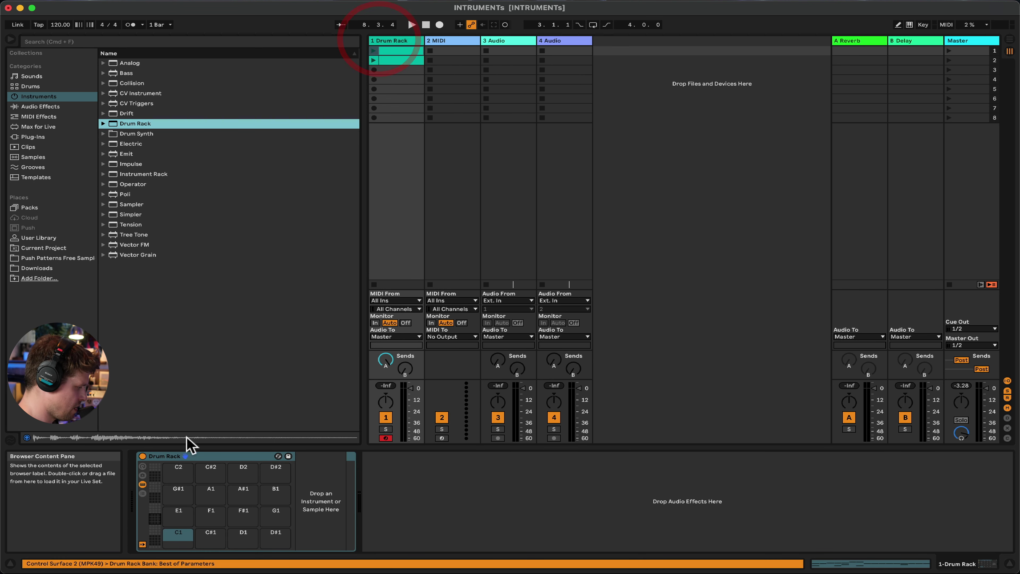
{"action": "left_click", "coordinate": [175, 536]}
{"action": "left_click", "coordinate": [209, 537]}
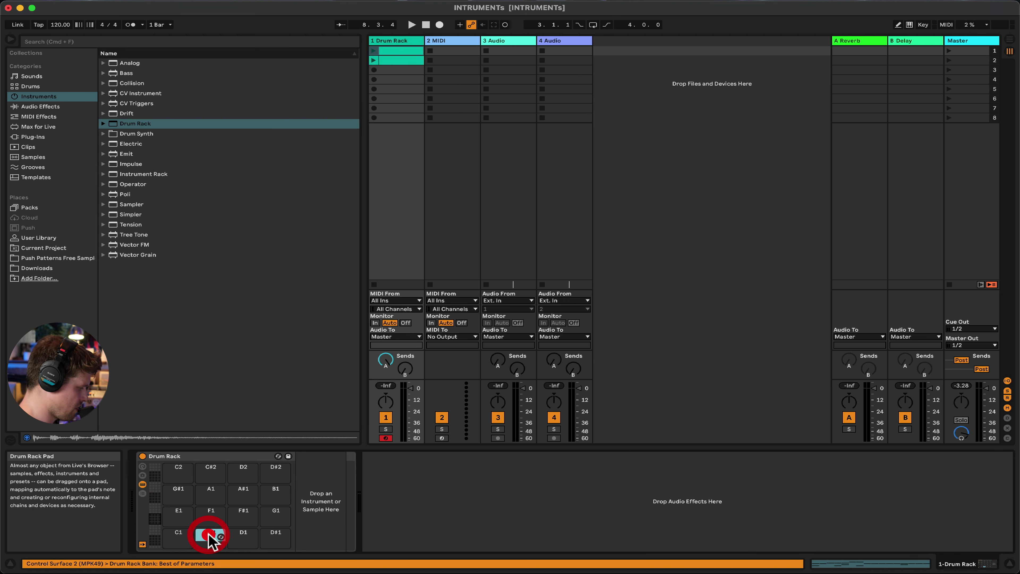
{"action": "left_click", "coordinate": [243, 539]}
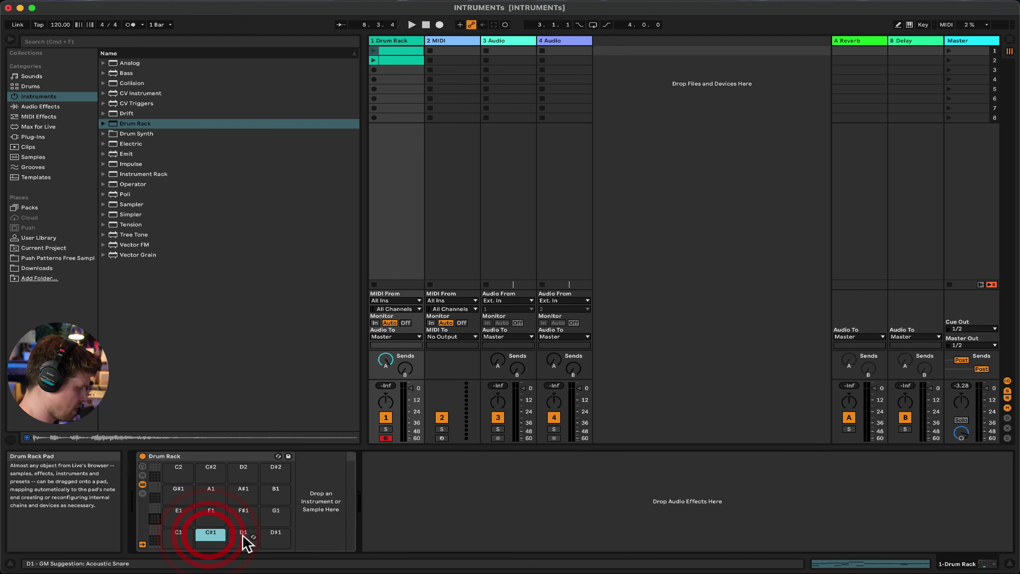
{"action": "left_click", "coordinate": [374, 60]}
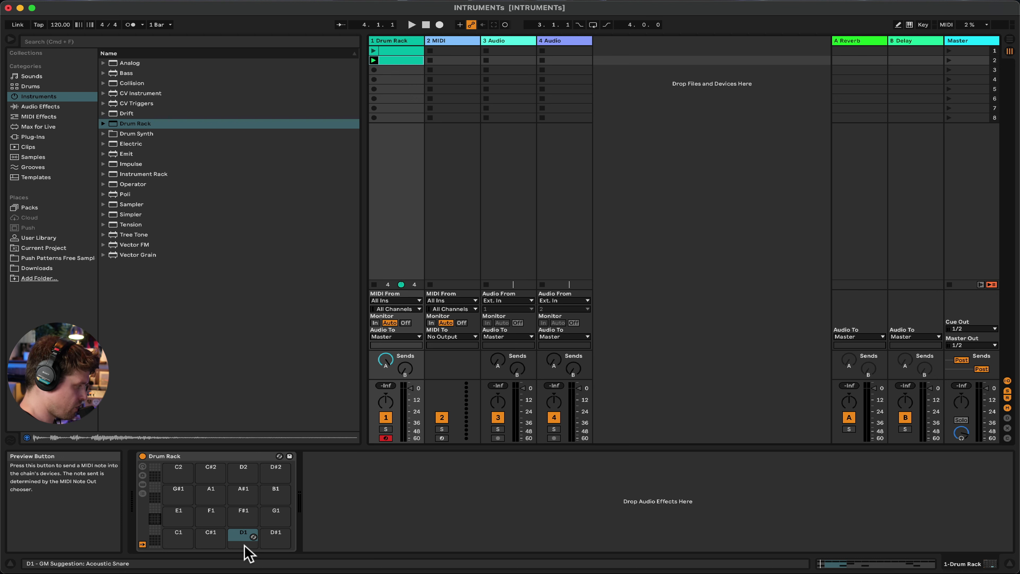
Search the samples for "kick", audition a few, and place Kick 70s 1.wav on the Drum Rack's C1 pad.
{"action": "left_click", "coordinate": [33, 157]}
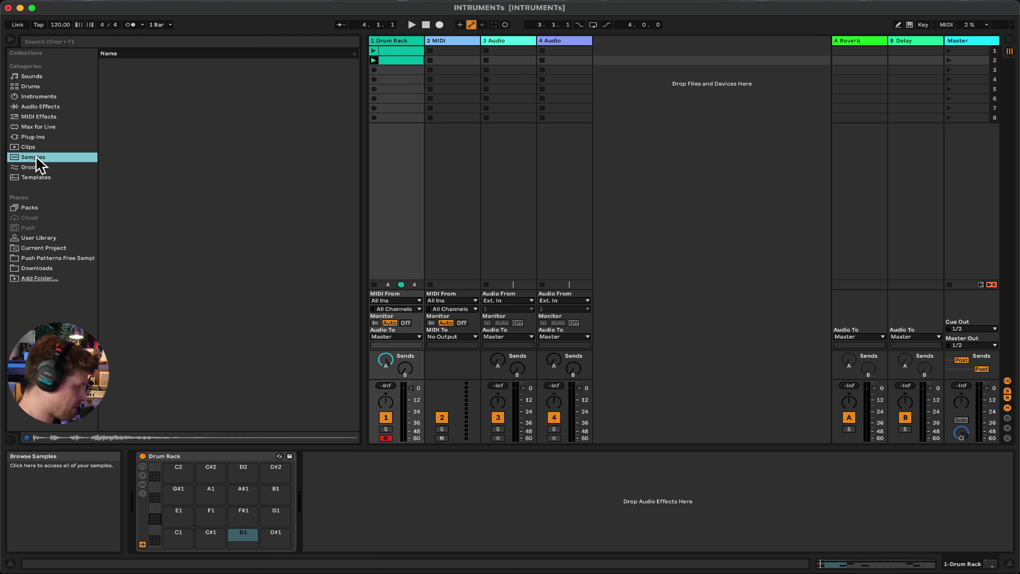
{"action": "left_click", "coordinate": [96, 42]}
{"action": "type", "text": "kick"}
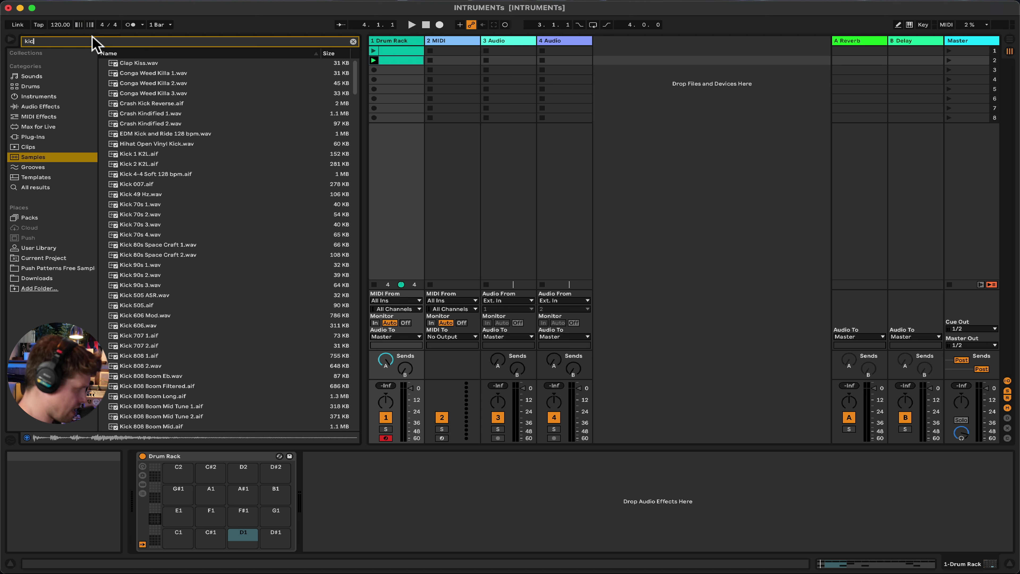
{"action": "left_click", "coordinate": [134, 104]}
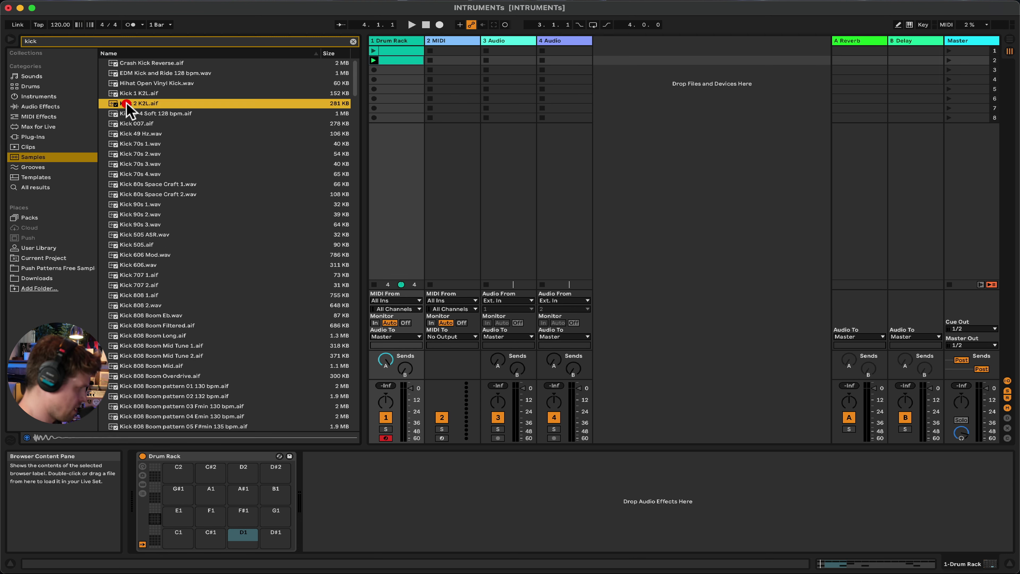
{"action": "left_click", "coordinate": [132, 133]}
{"action": "left_click", "coordinate": [135, 144]}
{"action": "left_click_drag", "start_coordinate": [139, 145], "coordinate": [183, 542]}
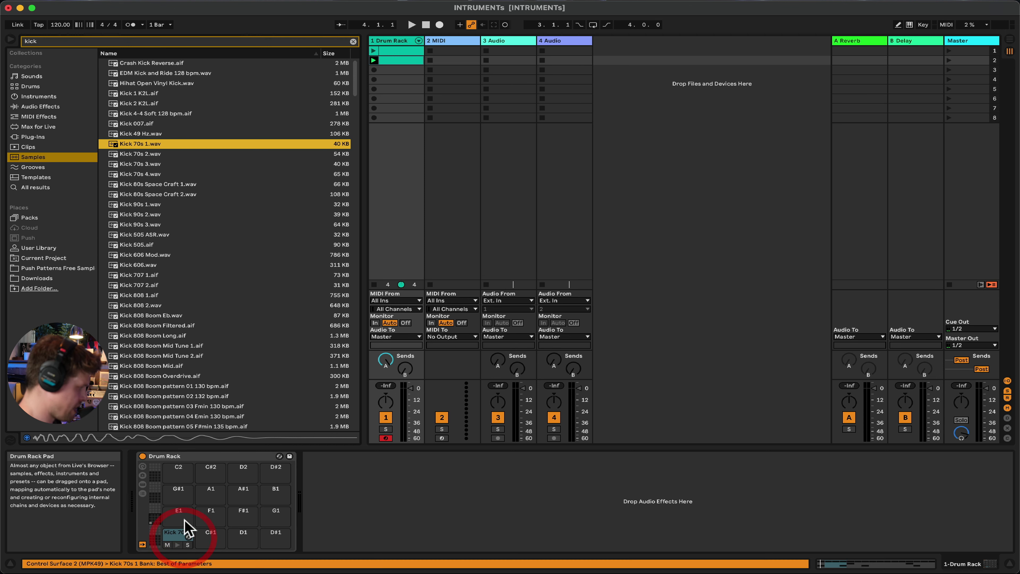
Search the samples for "snare", audition several, and place Snare 2 Azimuth.aif on the C#1 pad.
{"action": "key", "text": "super+f"}
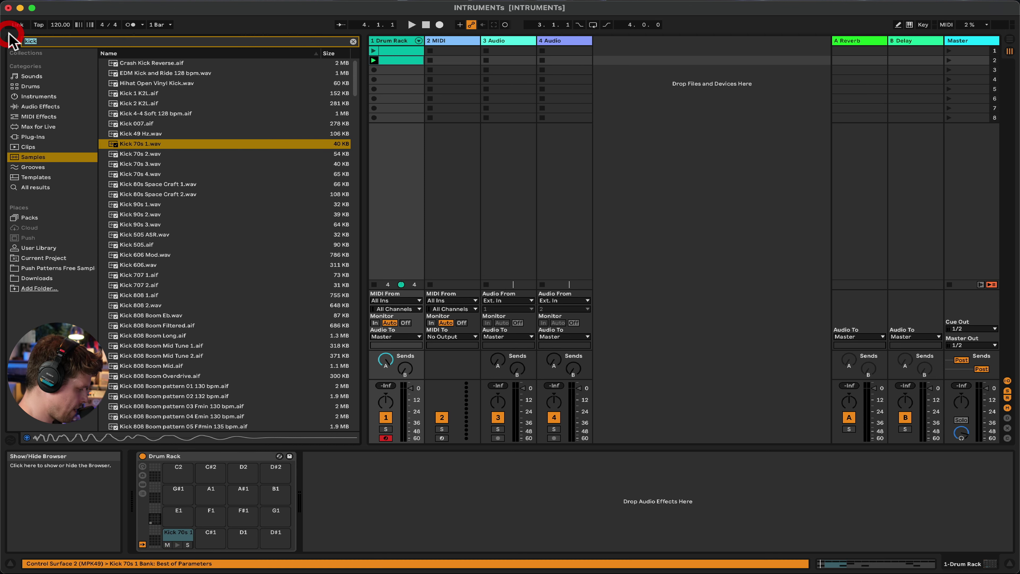
{"action": "type", "text": "snare"}
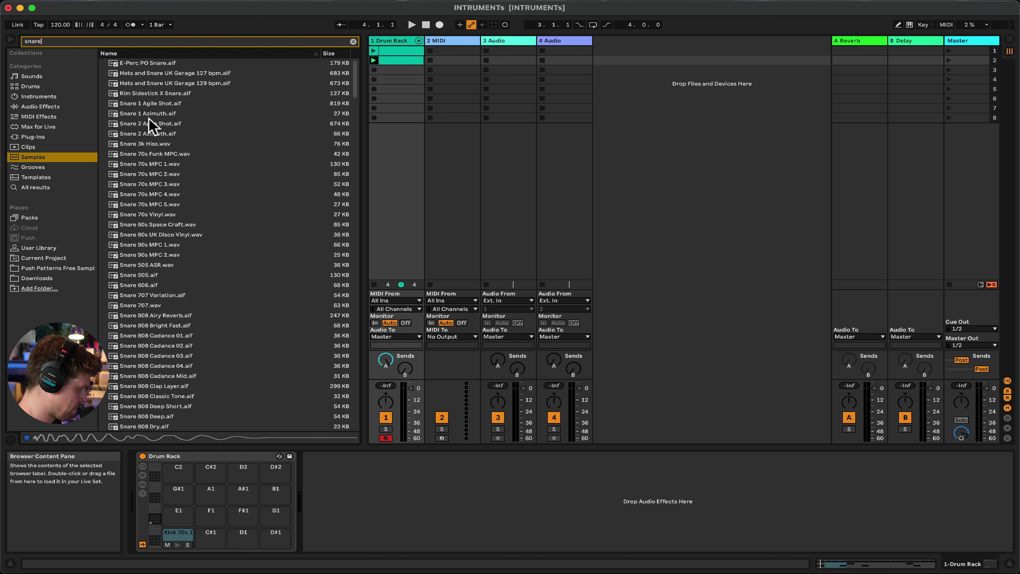
{"action": "left_click", "coordinate": [149, 123]}
{"action": "left_click", "coordinate": [150, 124]}
{"action": "left_click", "coordinate": [150, 127]}
{"action": "left_click", "coordinate": [150, 133]}
{"action": "left_click", "coordinate": [152, 141]}
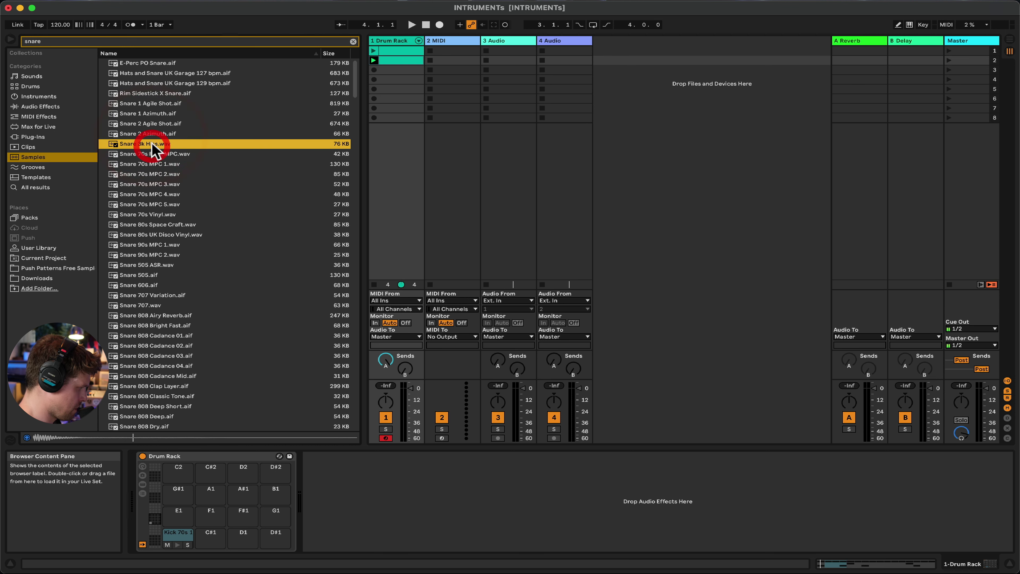
{"action": "left_click_drag", "start_coordinate": [149, 134], "coordinate": [214, 543]}
Search the samples for "hi hat", place HiHat Closed 808 Mid.aif on the D1 pad, and start playback.
{"action": "key", "text": "super+f"}
{"action": "type", "text": "hi hat"}
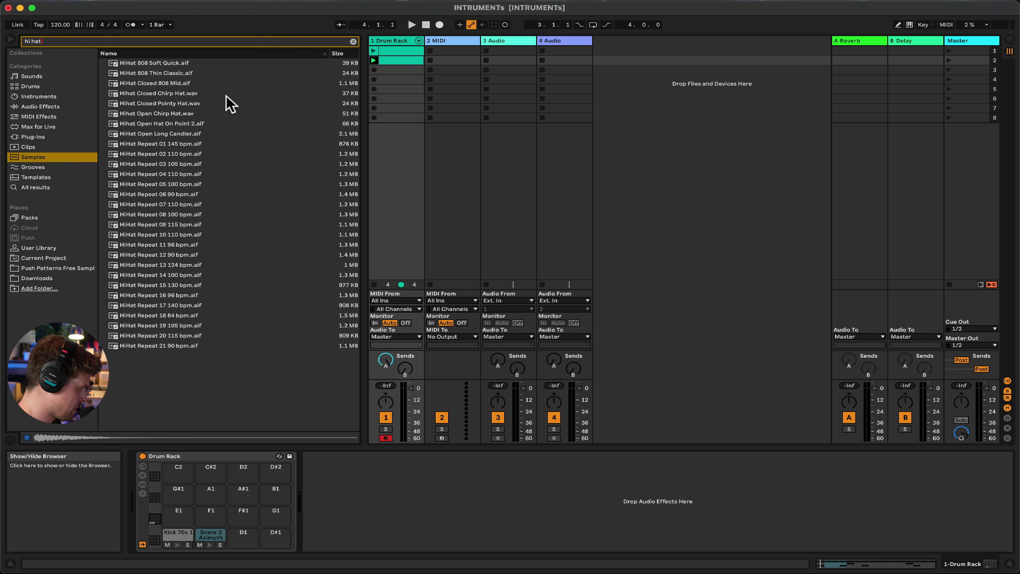
{"action": "left_click_drag", "start_coordinate": [156, 82], "coordinate": [240, 542]}
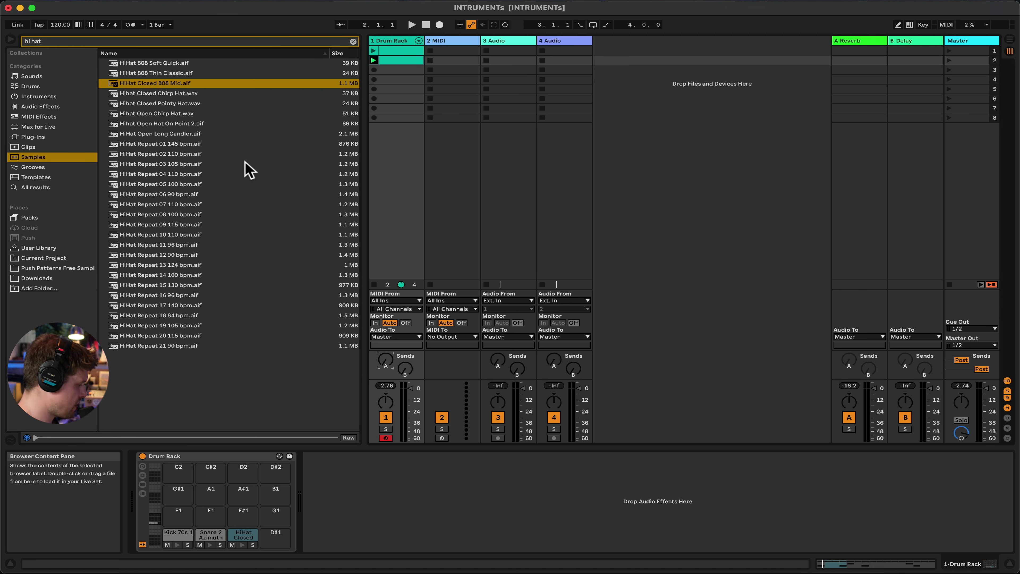
{"action": "key", "text": "space"}
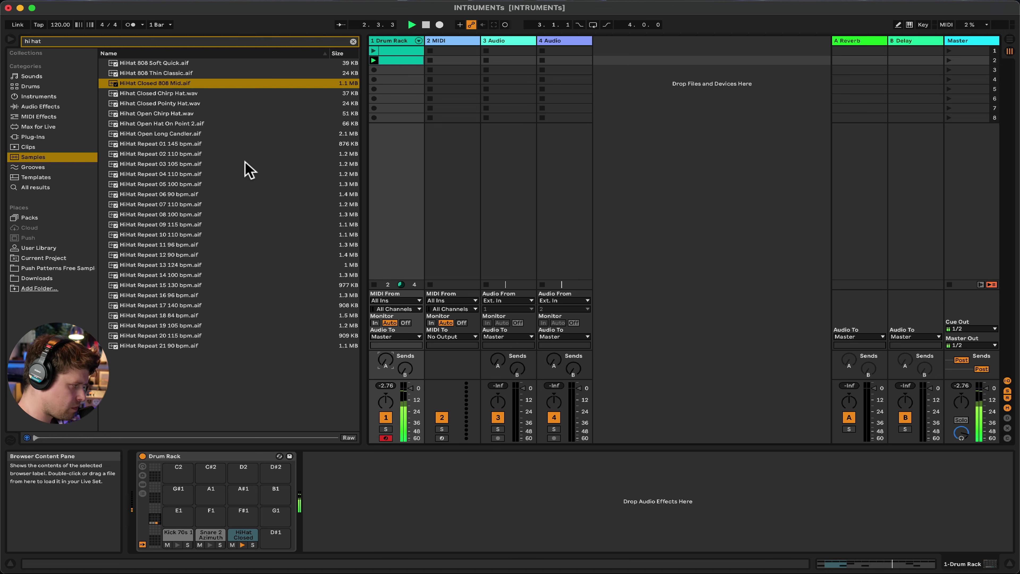
Examine the second slot's drum pattern in an enlarged note editor and return to the track's Drum Rack.
{"action": "double_click", "coordinate": [397, 61]}
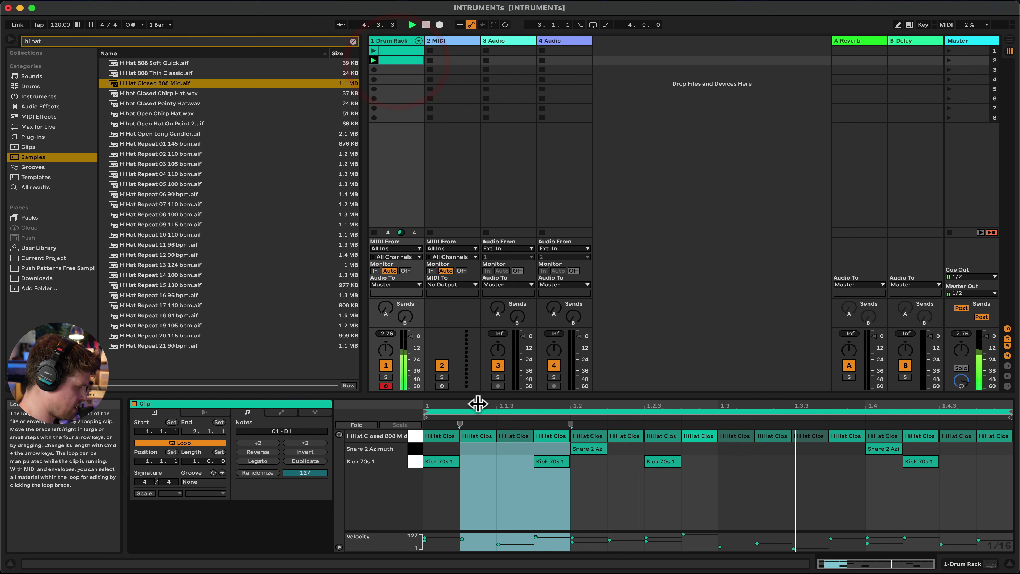
{"action": "left_click_drag", "start_coordinate": [478, 400], "coordinate": [478, 287]}
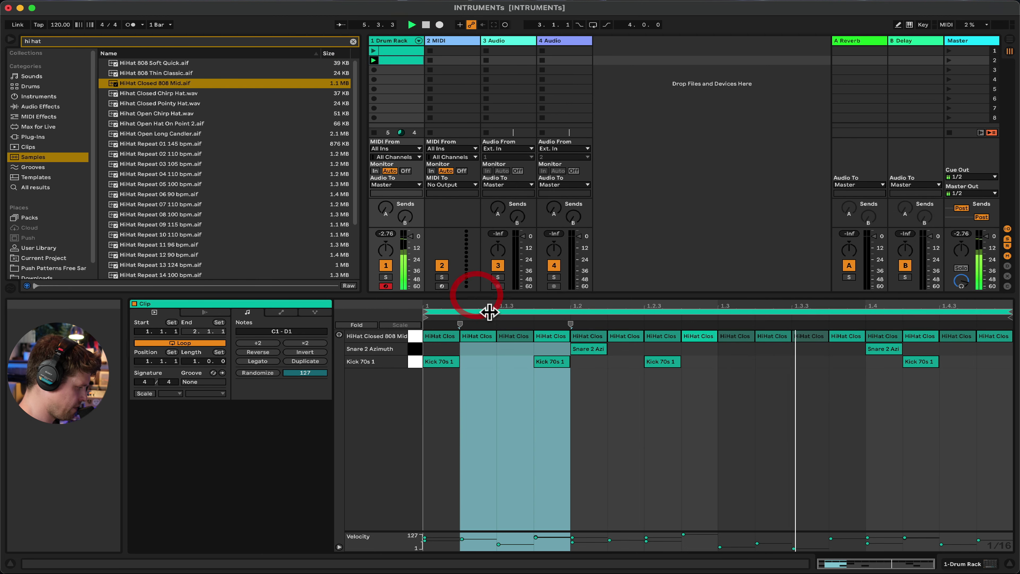
{"action": "left_click", "coordinate": [391, 40]}
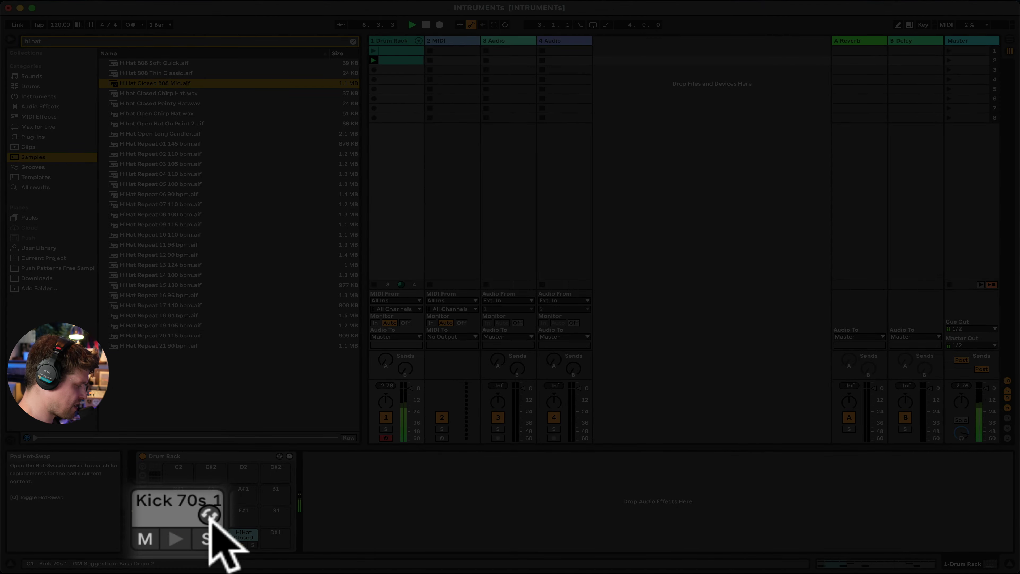
Hot-swap the kick pad's sample for Kick 70s 2.wav and the snare pad's sample for Snare 3k Hiss.wav, and leave Hot-Swap Mode.
{"action": "left_click", "coordinate": [209, 516]}
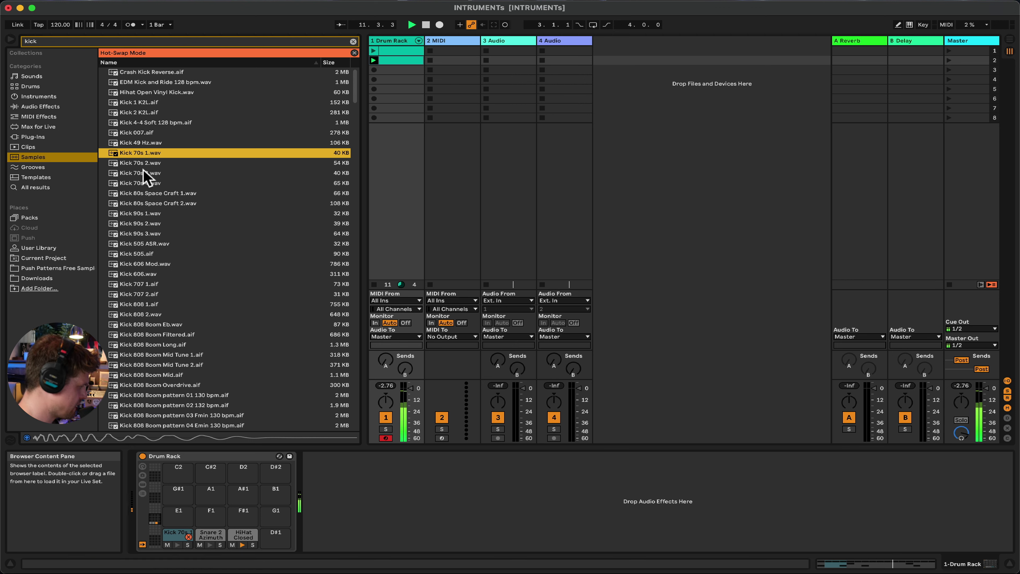
{"action": "double_click", "coordinate": [141, 163]}
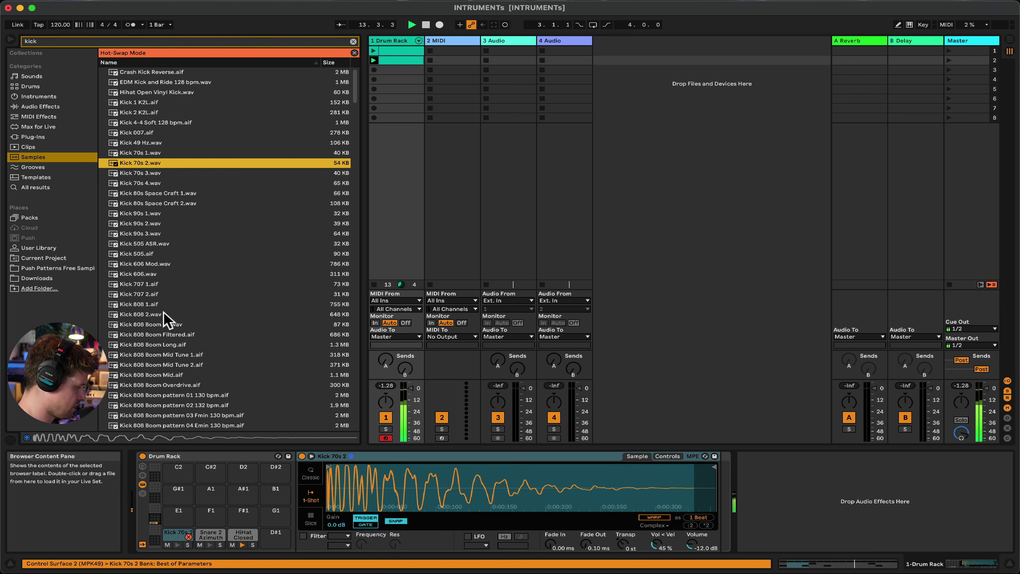
{"action": "left_click", "coordinate": [211, 539]}
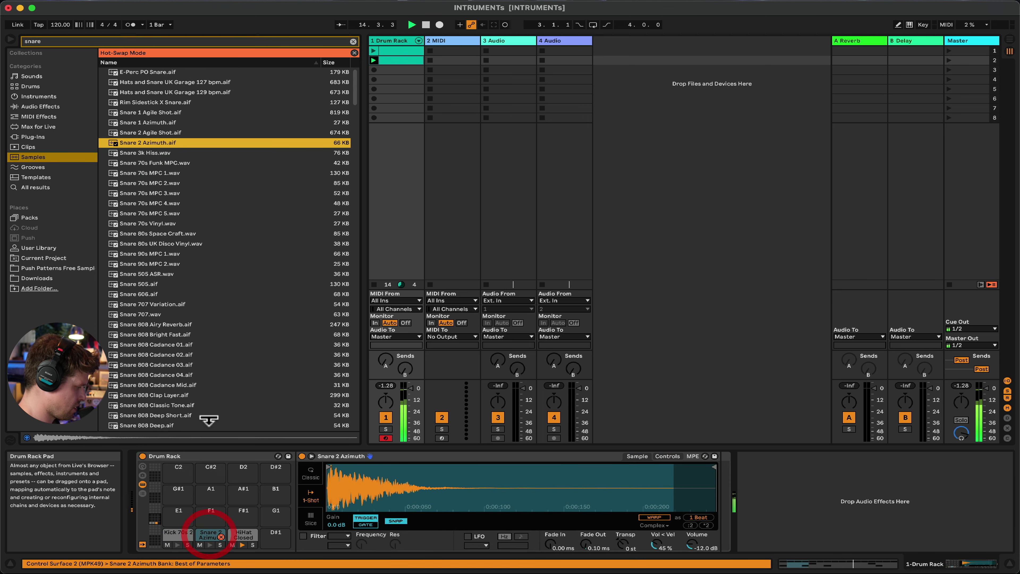
{"action": "left_click", "coordinate": [148, 154]}
{"action": "double_click", "coordinate": [150, 154]}
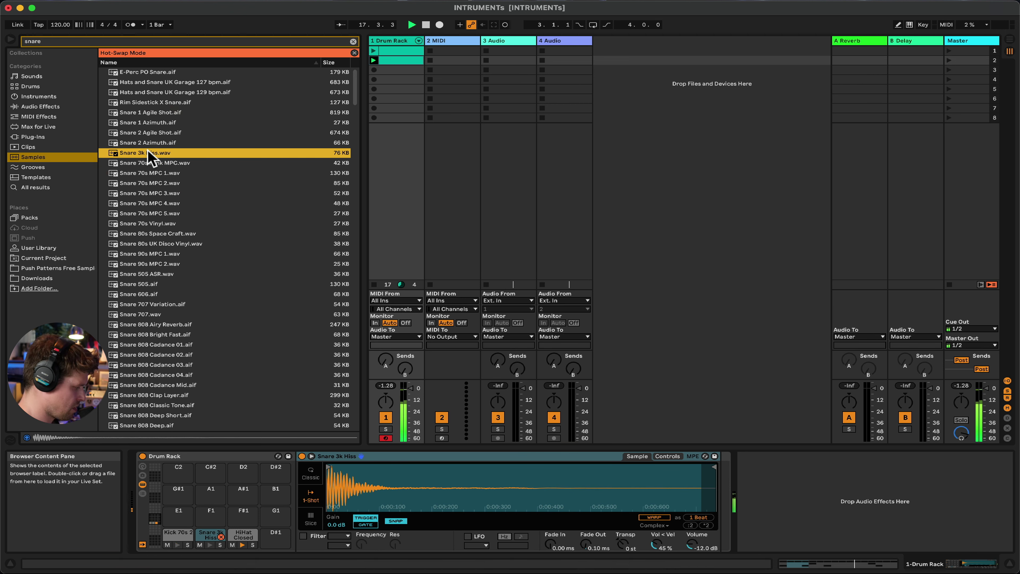
{"action": "left_click", "coordinate": [221, 537]}
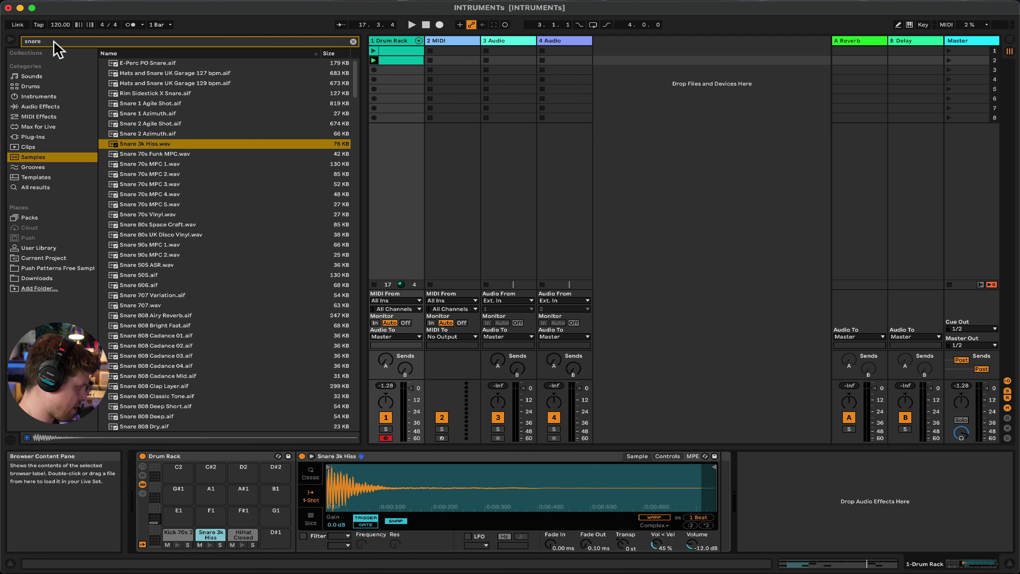
Search the samples for "clap" and layer Clap 707.wav with the snare on the C#1 pad.
{"action": "left_click", "coordinate": [21, 39]}
{"action": "type", "text": "clap"}
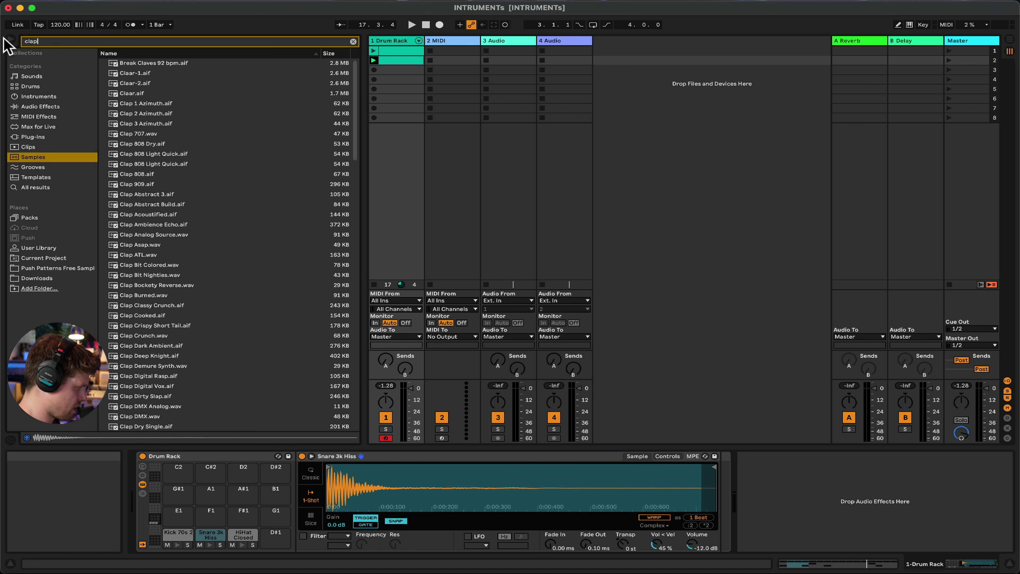
{"action": "left_click_drag", "start_coordinate": [136, 94], "coordinate": [211, 538]}
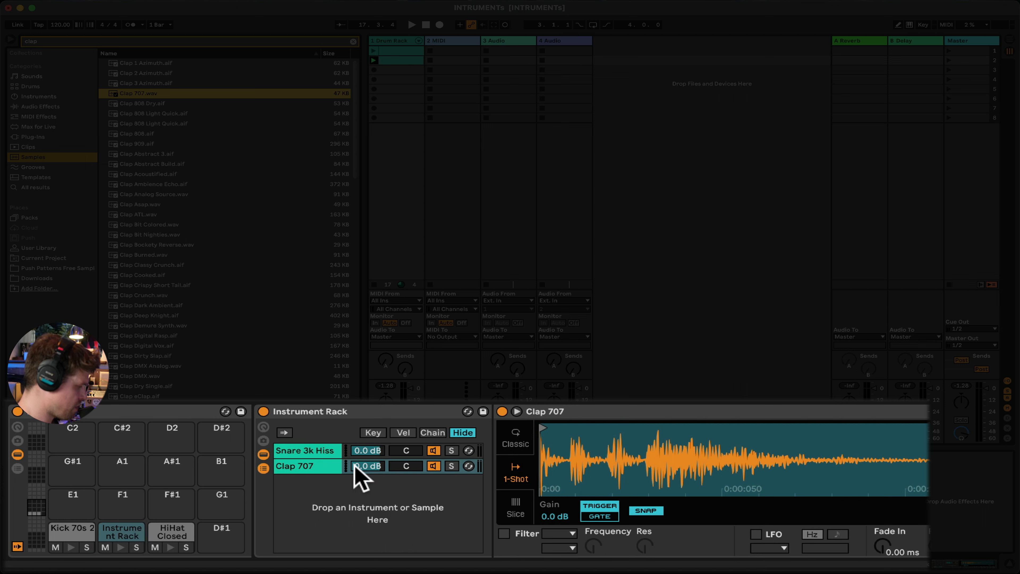
Lower the Snare 3k Hiss and Clap 707 layers to about -7 dB each in the Instrument Rack and start playback.
{"action": "left_click_drag", "start_coordinate": [366, 446], "coordinate": [366, 462]}
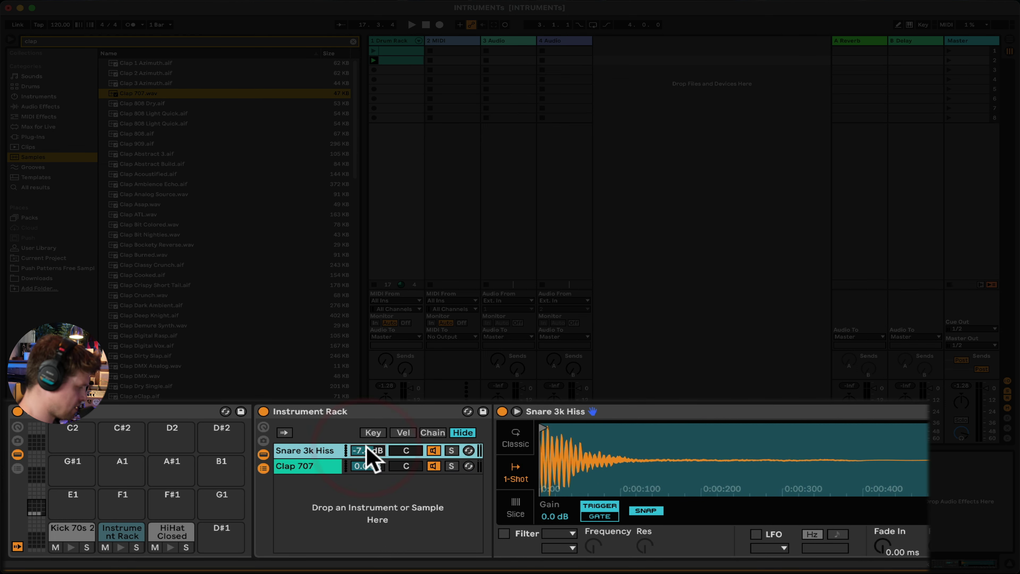
{"action": "left_click", "coordinate": [367, 466]}
{"action": "key", "text": "space"}
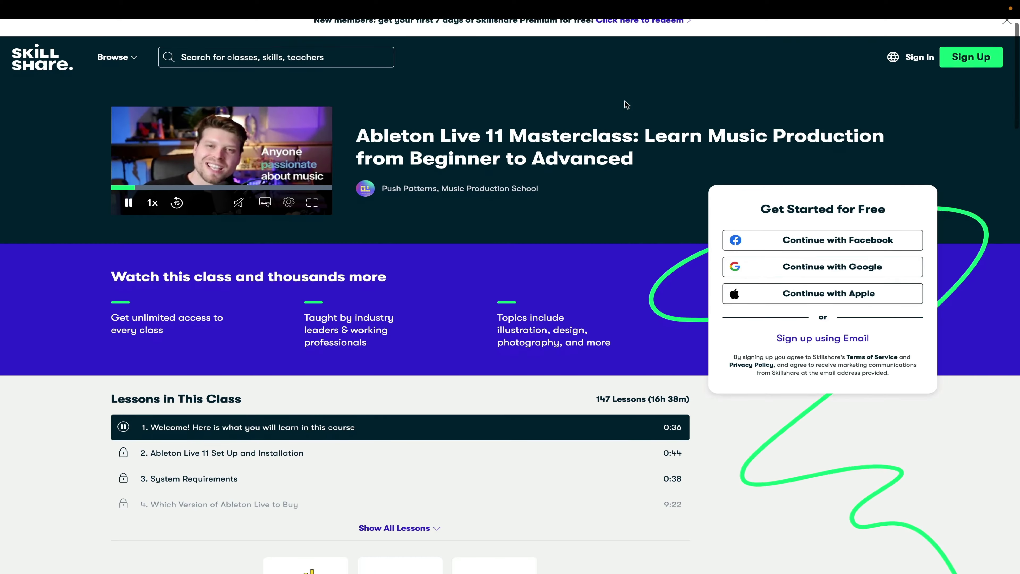
{"action": "scroll", "coordinate": [624, 100], "scroll_direction": "down", "scroll_amount": 3}
{"action": "scroll", "coordinate": [625, 101], "scroll_direction": "down", "scroll_amount": 5}
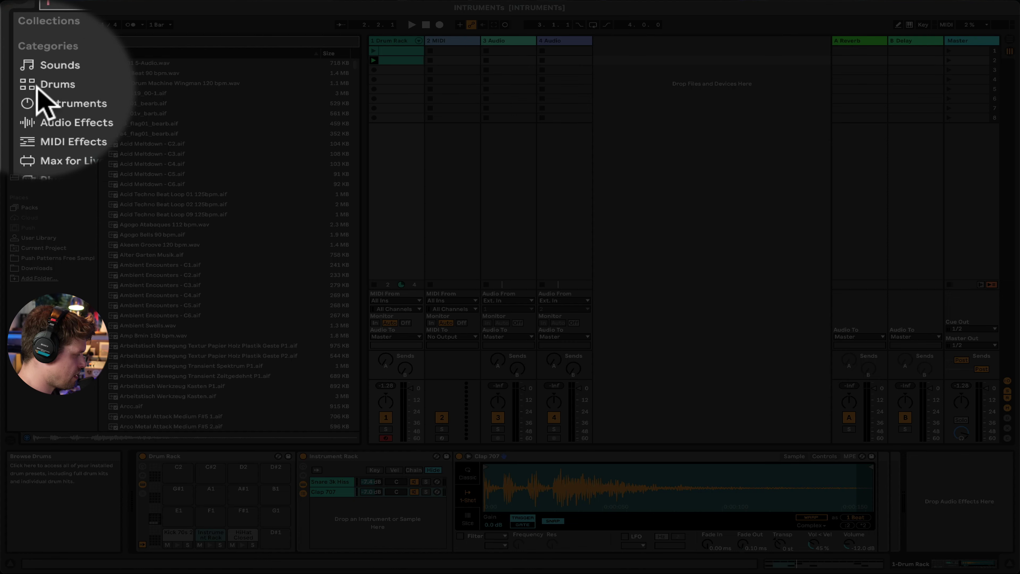
Load 808 Core Kit.adg from the Drums category onto the first track and start playback.
{"action": "left_click", "coordinate": [26, 86]}
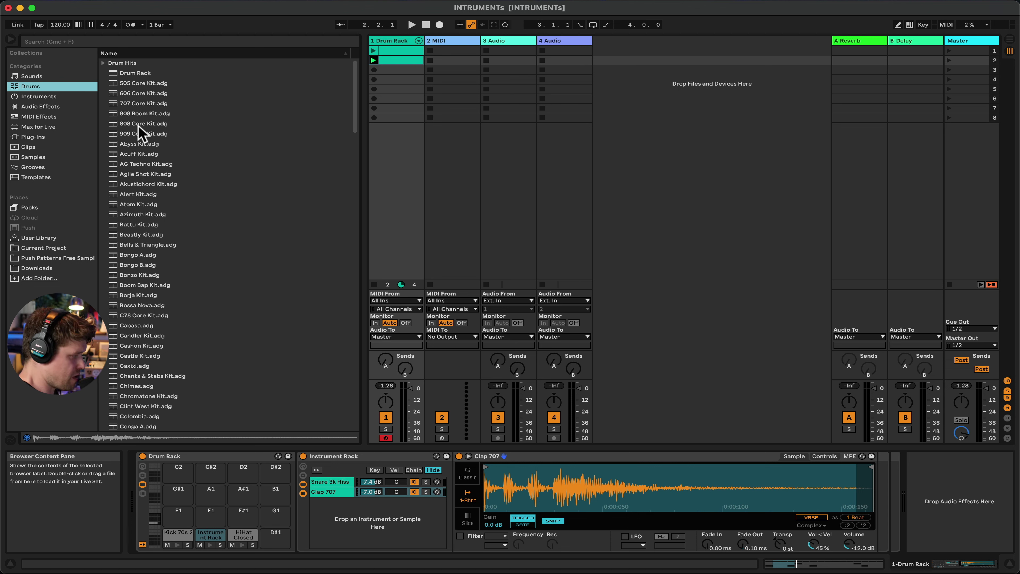
{"action": "left_click_drag", "start_coordinate": [134, 125], "coordinate": [406, 42]}
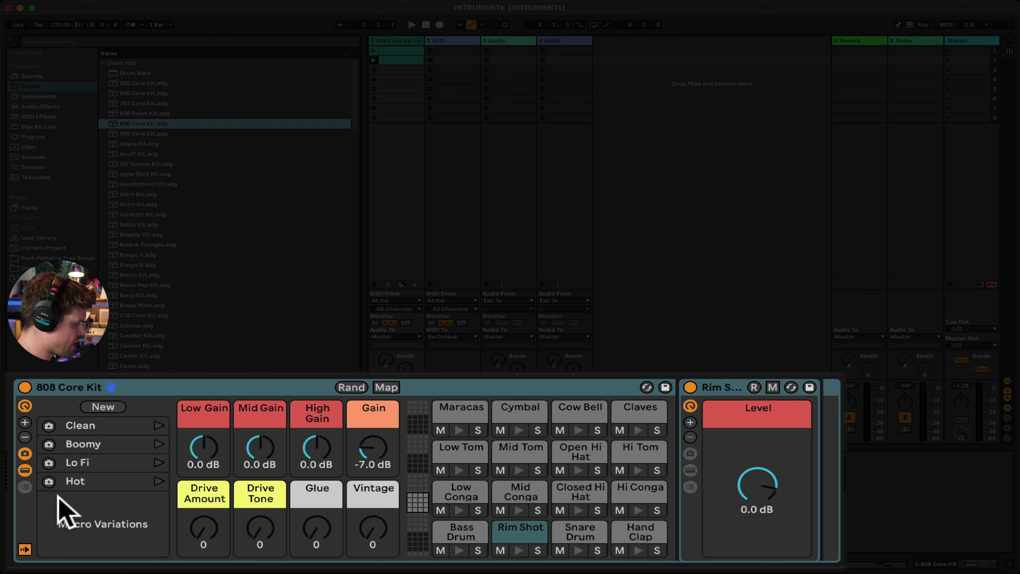
{"action": "left_click", "coordinate": [127, 555]}
{"action": "key", "text": "space"}
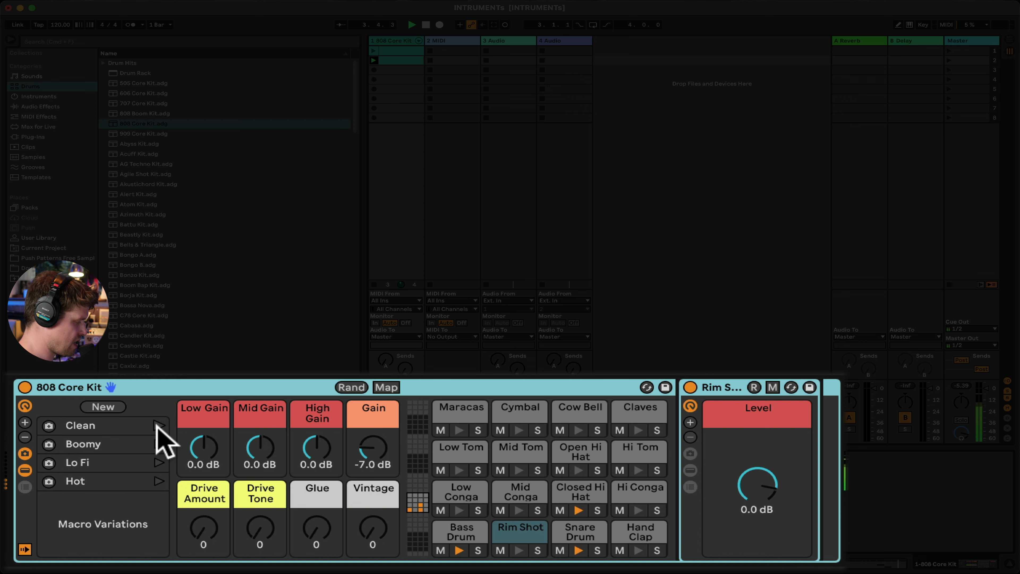
Recall the 808 Core Kit's Boomy, Lo Fi and Hot macro variations in turn, ending on Hot.
{"action": "left_click", "coordinate": [158, 443]}
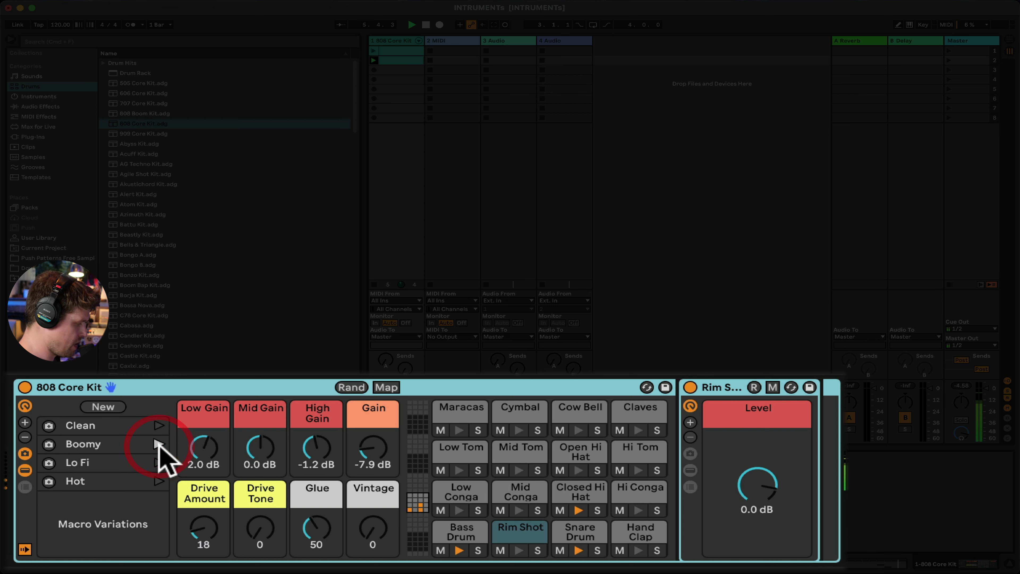
{"action": "left_click", "coordinate": [158, 462]}
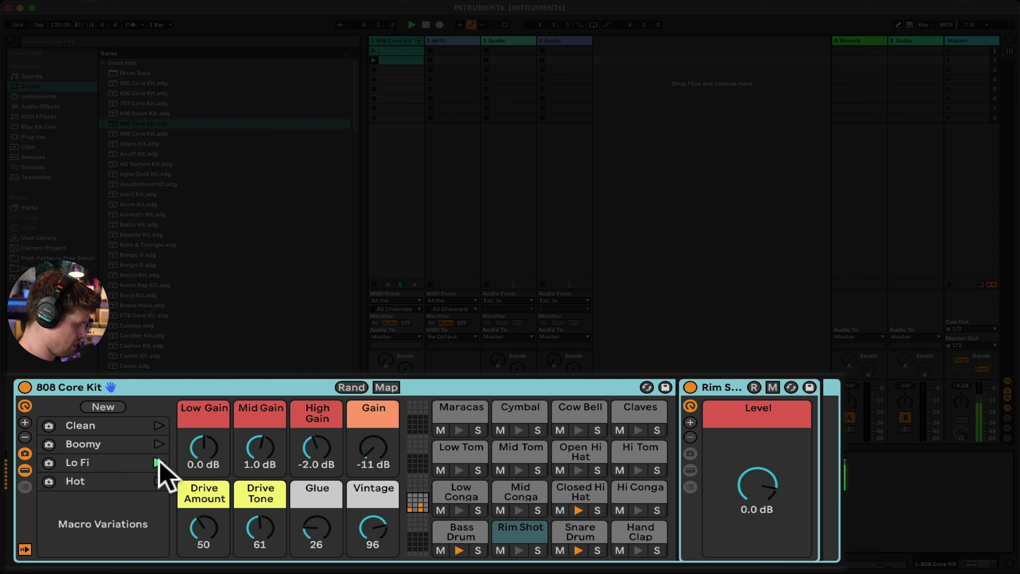
{"action": "left_click", "coordinate": [159, 481]}
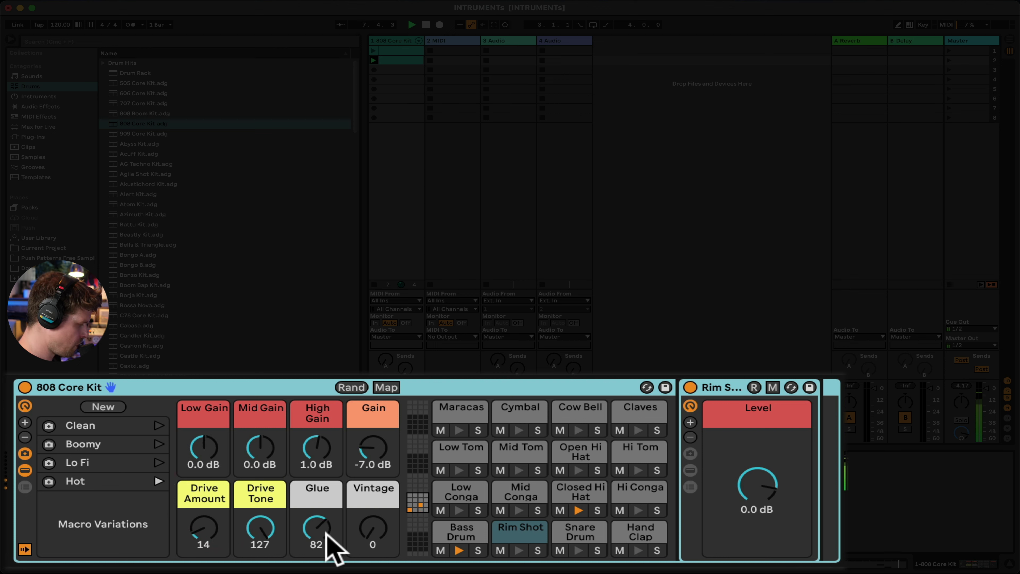
Set the kit's macros to Drive Amount 67, Low Gain 6.7 dB, Vintage 108, Glue 126 and Gain -1.4 dB.
{"action": "left_click_drag", "start_coordinate": [207, 534], "coordinate": [207, 495]}
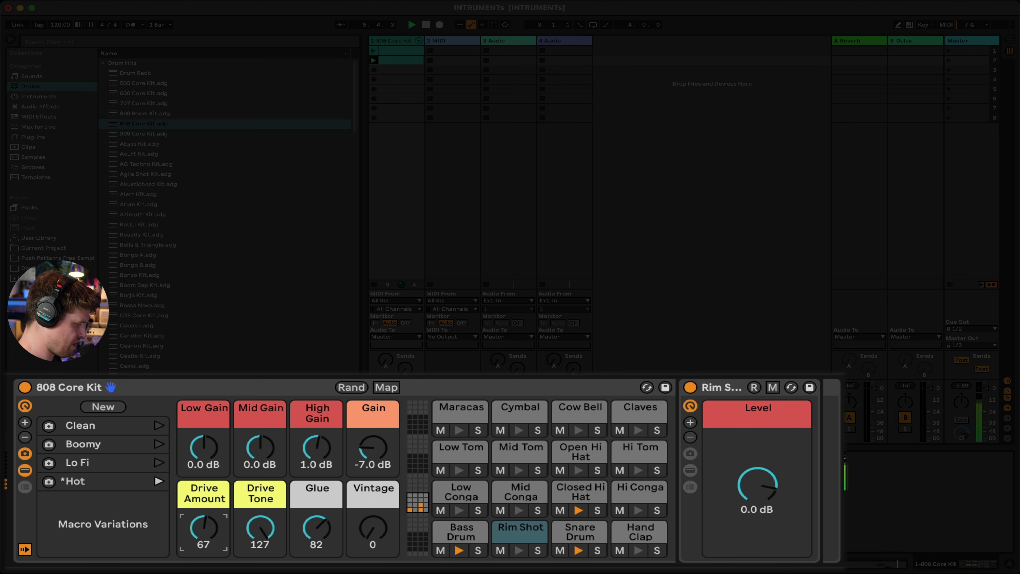
{"action": "left_click_drag", "start_coordinate": [205, 449], "coordinate": [205, 430]}
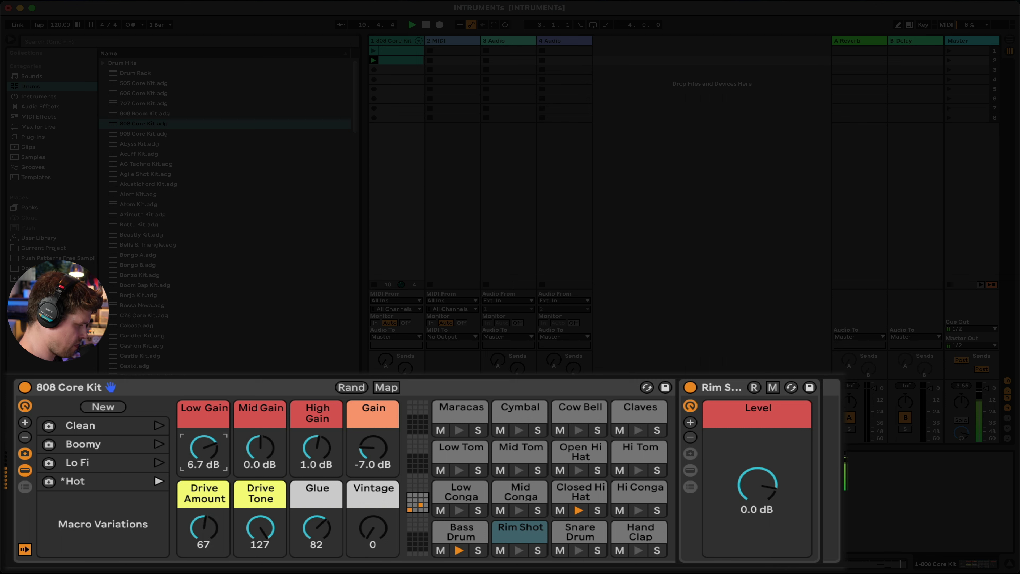
{"action": "left_click_drag", "start_coordinate": [380, 529], "coordinate": [380, 474]}
{"action": "left_click_drag", "start_coordinate": [372, 531], "coordinate": [318, 547]}
{"action": "left_click_drag", "start_coordinate": [380, 450], "coordinate": [379, 436]}
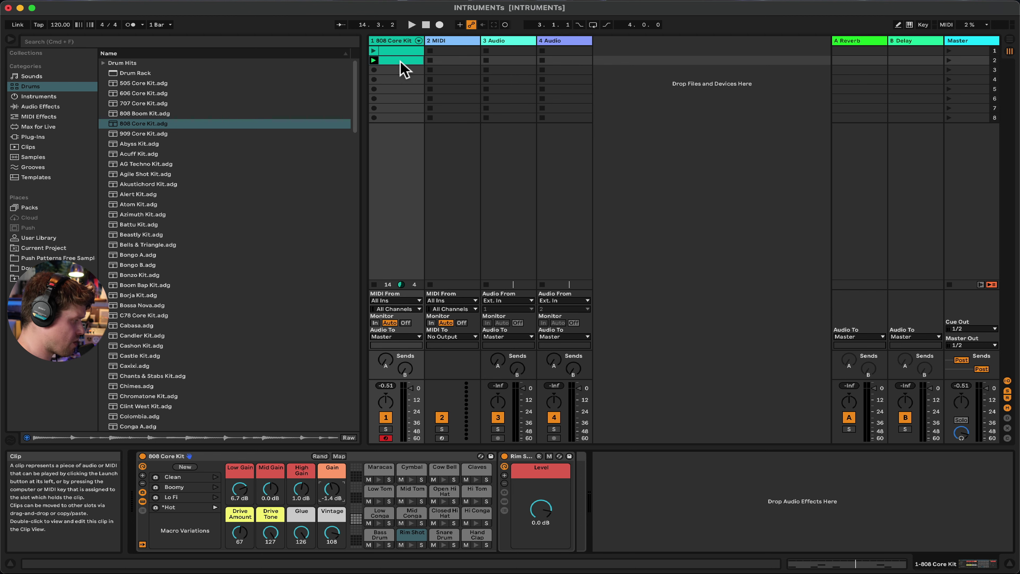
Replace the first track's drum kit with the Impulse instrument.
{"action": "left_click", "coordinate": [34, 97]}
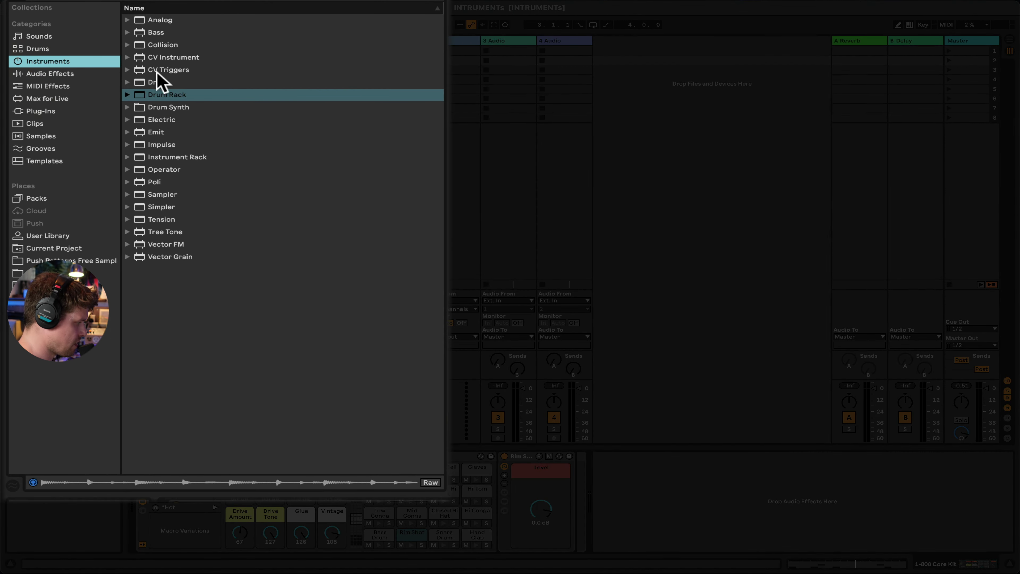
{"action": "left_click", "coordinate": [159, 146]}
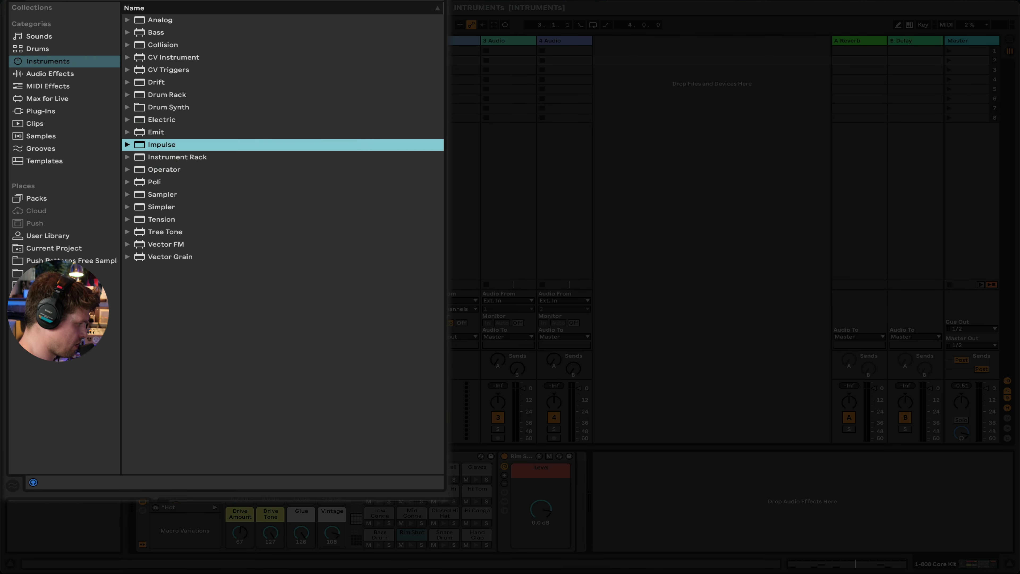
{"action": "key", "text": "Return"}
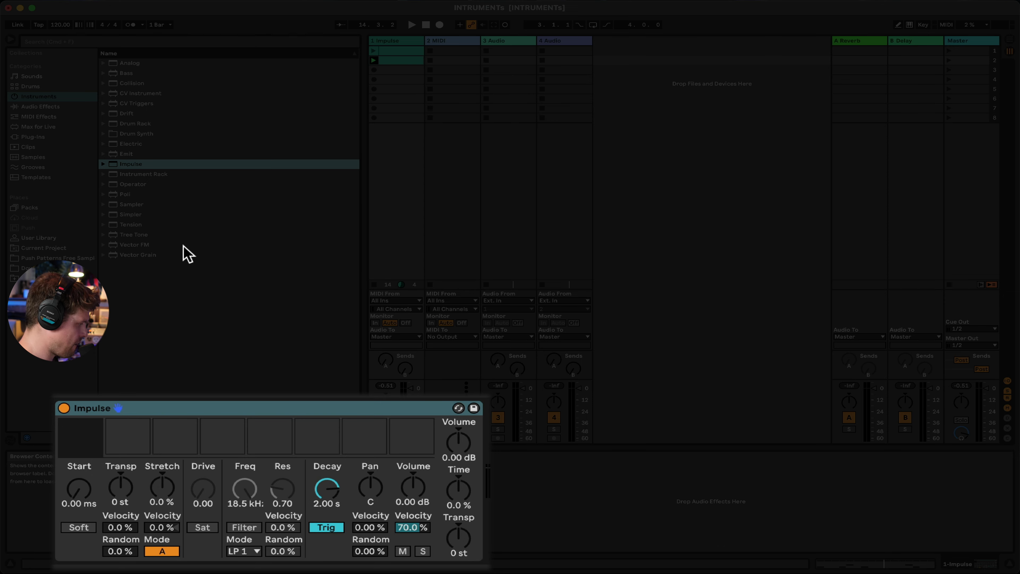
List the Impulse presets and load Impulse 808.adv onto the first track.
{"action": "left_click", "coordinate": [102, 164]}
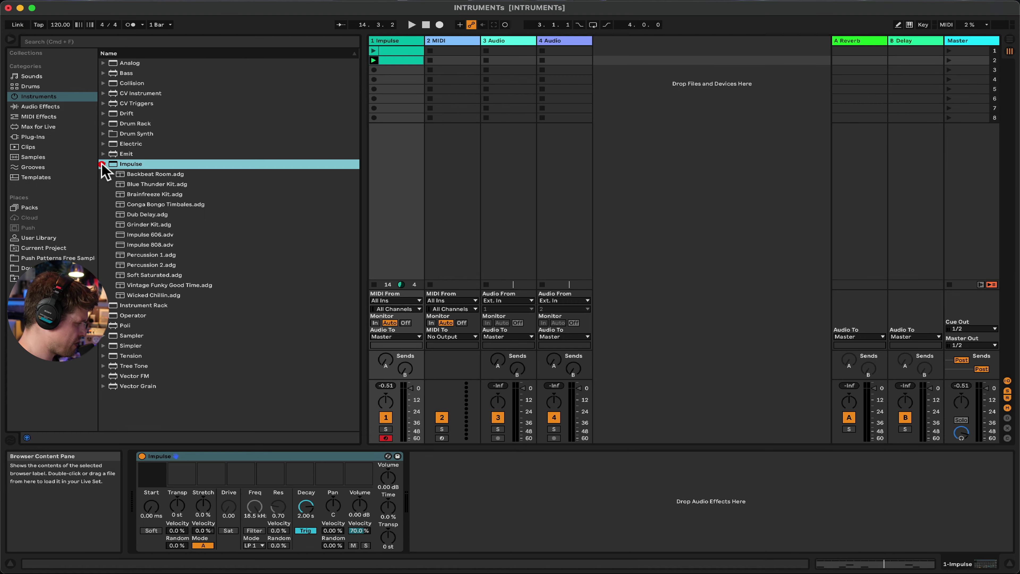
{"action": "left_click", "coordinate": [102, 163]}
{"action": "left_click", "coordinate": [103, 164]}
{"action": "left_click", "coordinate": [155, 245]}
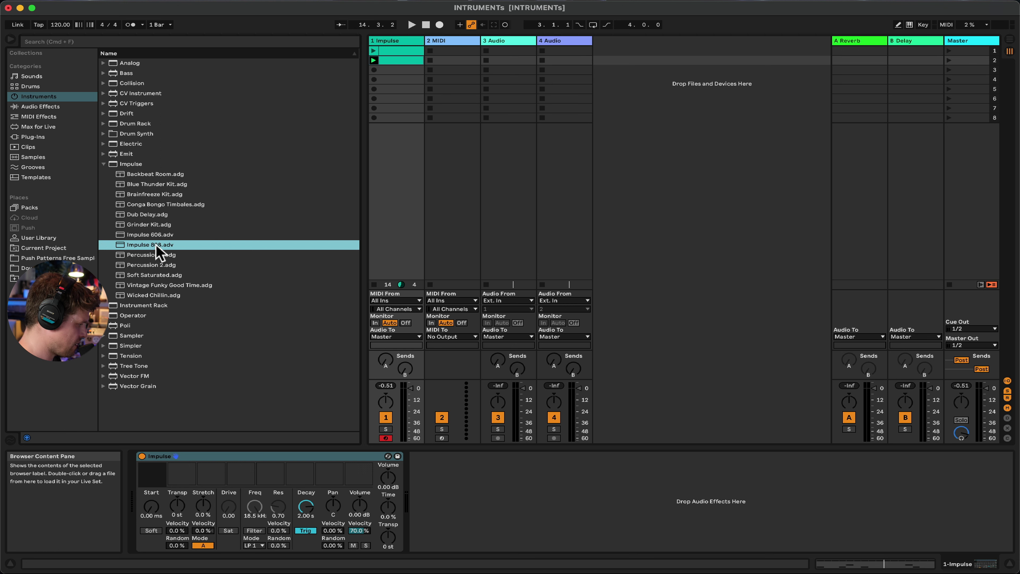
{"action": "double_click", "coordinate": [156, 246]}
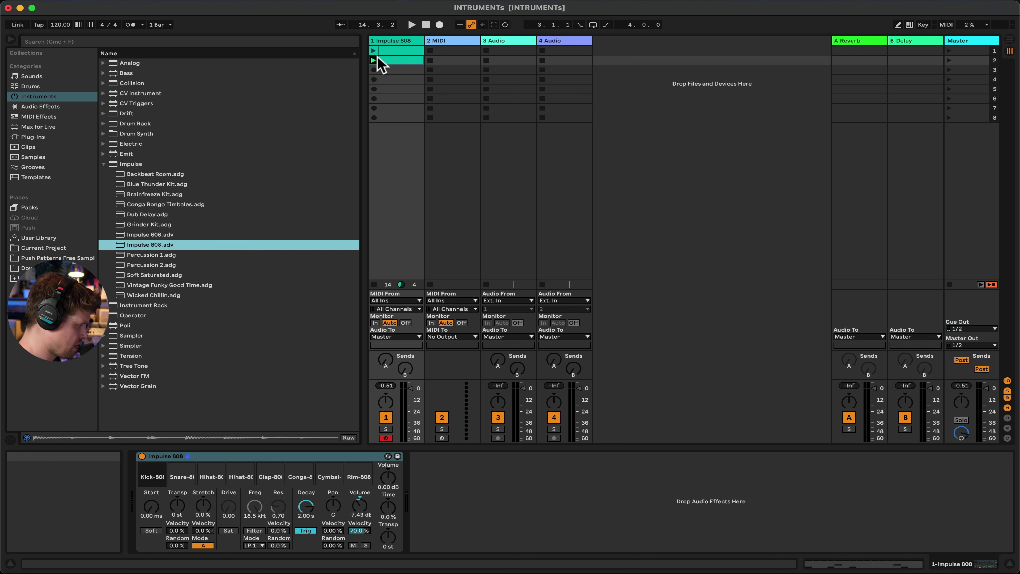
Launch the first clip and view the settings of Impulse's snare, hi-hat and clap slots, ending on the kick slot.
{"action": "left_click", "coordinate": [373, 51]}
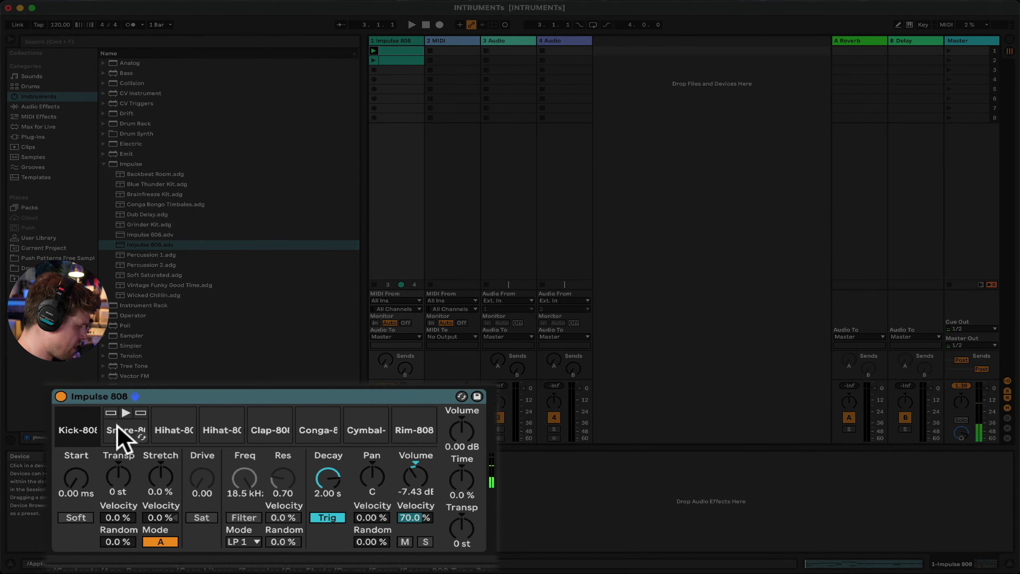
{"action": "left_click", "coordinate": [126, 430]}
{"action": "left_click", "coordinate": [174, 430]}
{"action": "left_click", "coordinate": [222, 429]}
{"action": "left_click", "coordinate": [253, 395]}
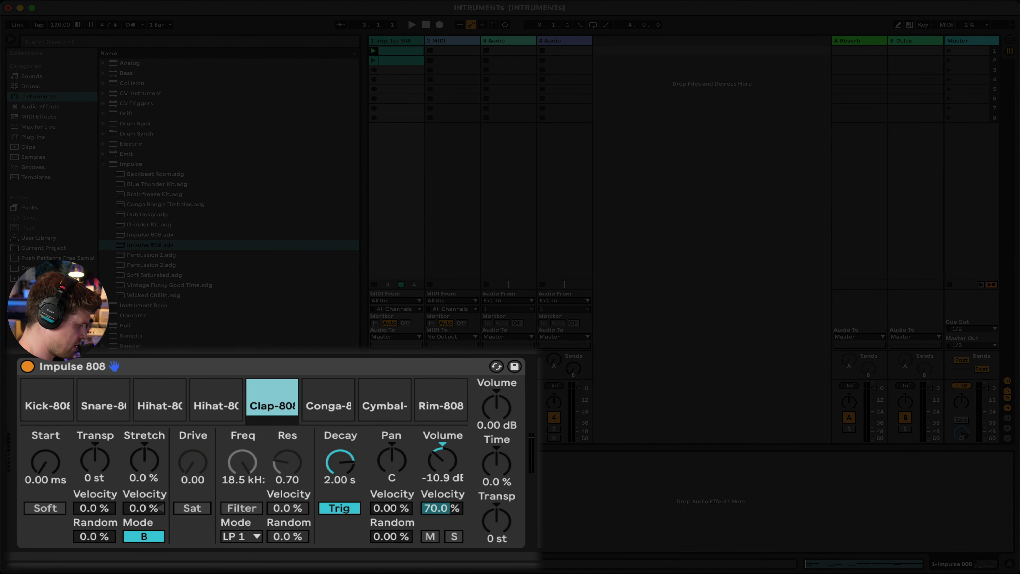
{"action": "mouse_move", "coordinate": [32, 409]}
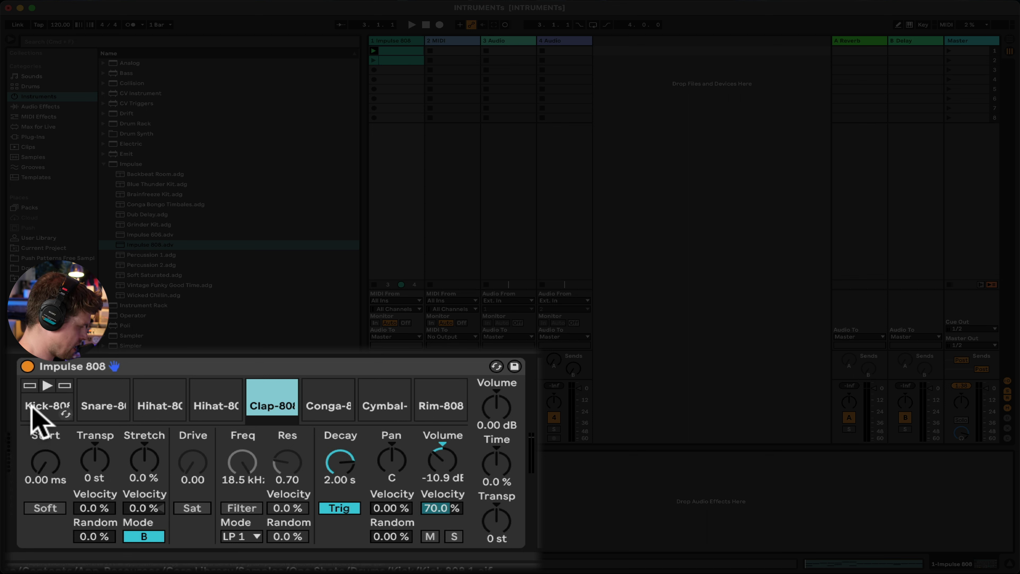
{"action": "left_click", "coordinate": [49, 415]}
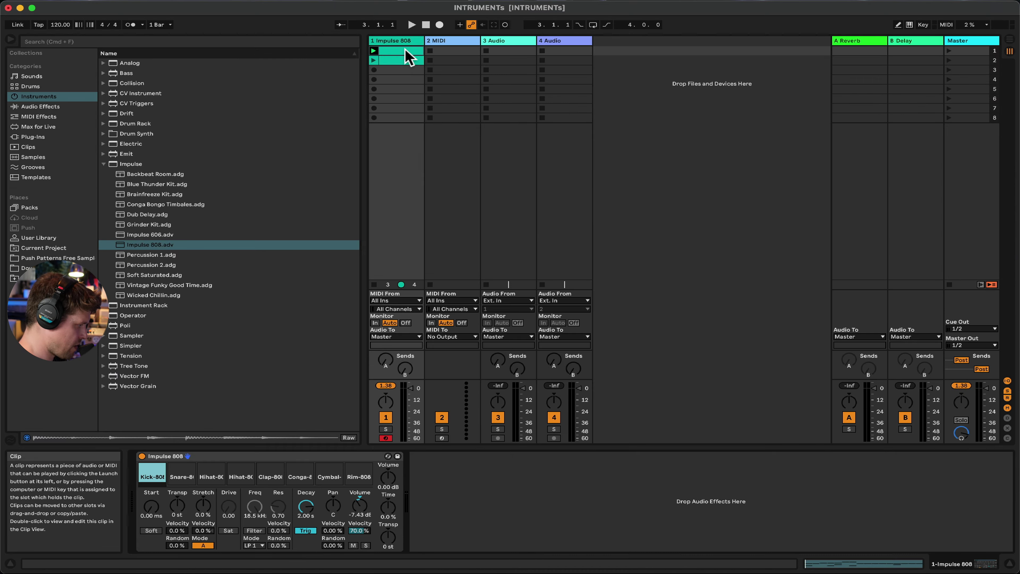
Open the first slot's clip in an enlarged note editor and expand its velocity lane.
{"action": "left_click", "coordinate": [404, 50]}
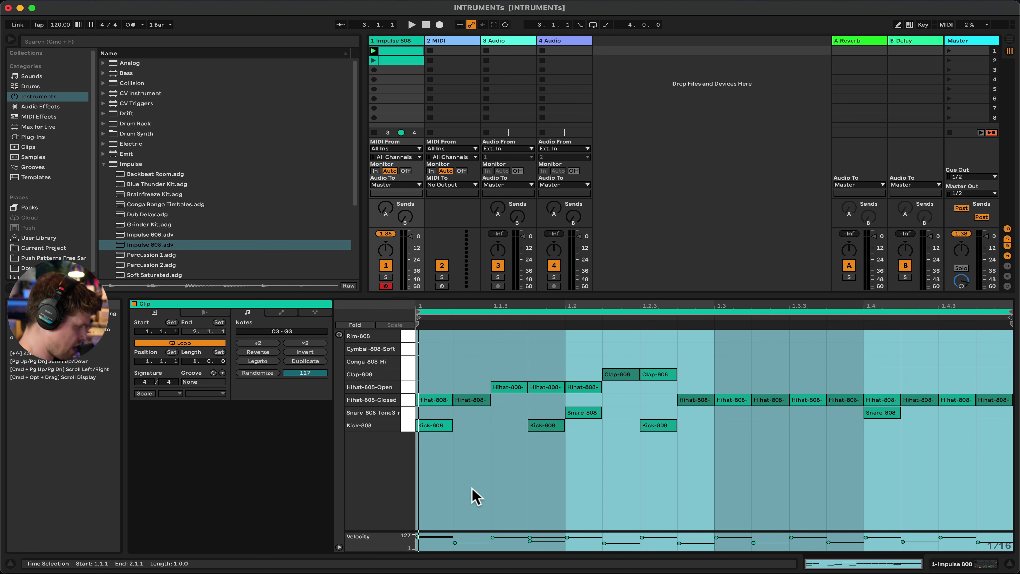
{"action": "key", "text": "super+alt+e"}
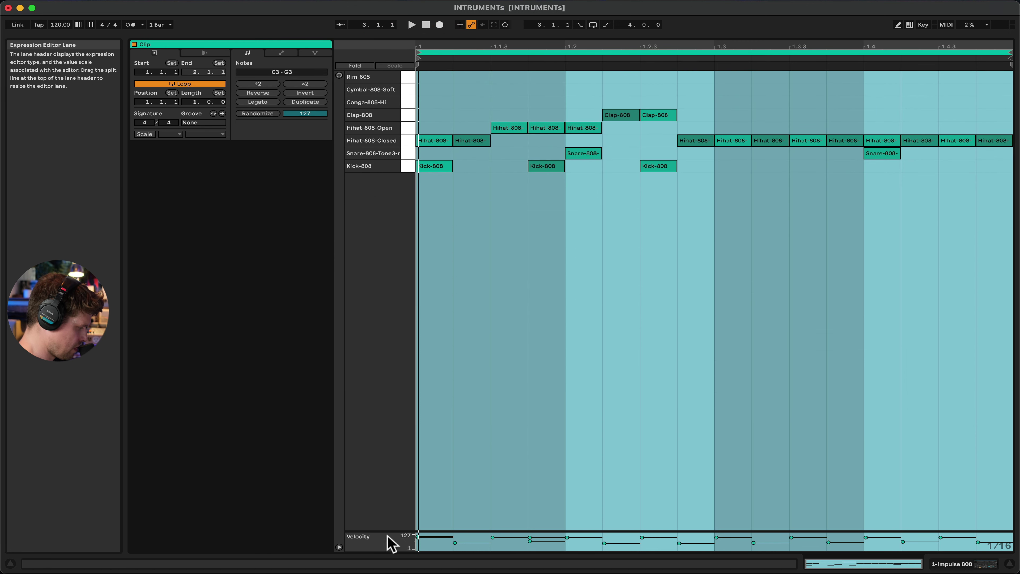
{"action": "left_click_drag", "start_coordinate": [387, 533], "coordinate": [385, 215]}
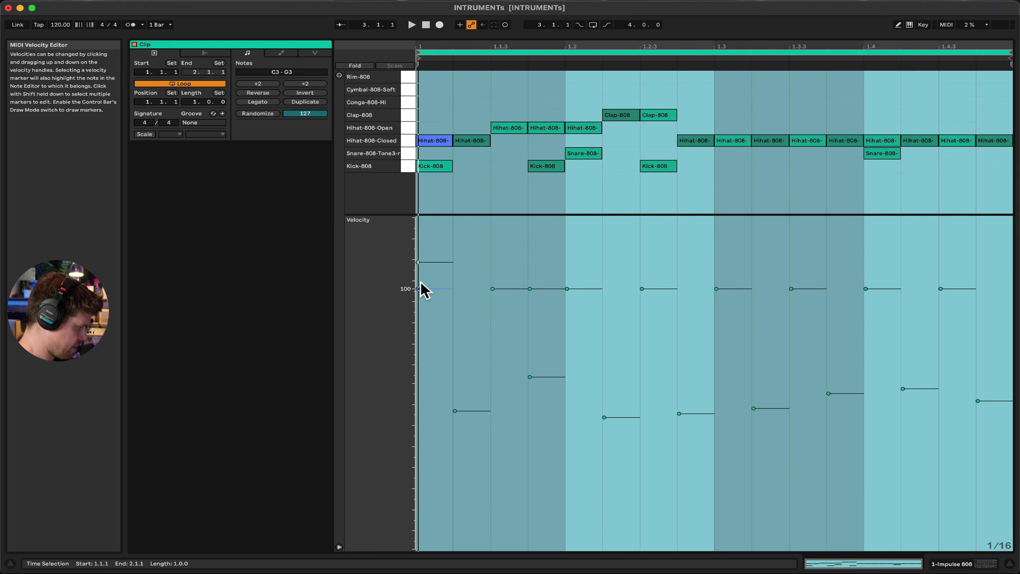
Raise the velocity of the first Kick-808 note and lower the velocity of the second one.
{"action": "left_click", "coordinate": [442, 164]}
{"action": "left_click_drag", "start_coordinate": [417, 262], "coordinate": [418, 229]}
{"action": "left_click", "coordinate": [542, 167]}
{"action": "left_click_drag", "start_coordinate": [530, 377], "coordinate": [530, 377]}
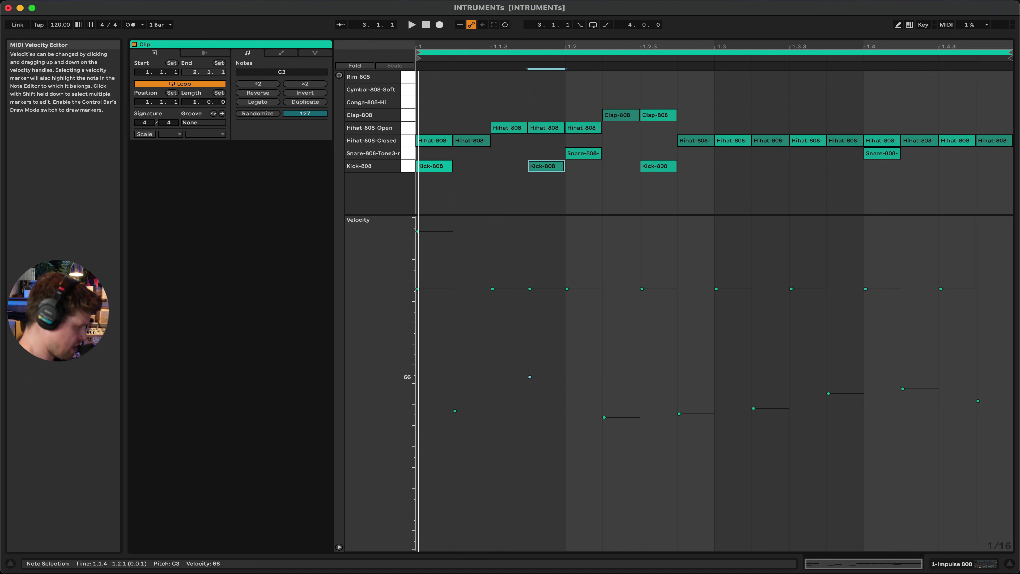
{"action": "left_click_drag", "start_coordinate": [530, 419], "coordinate": [530, 416]}
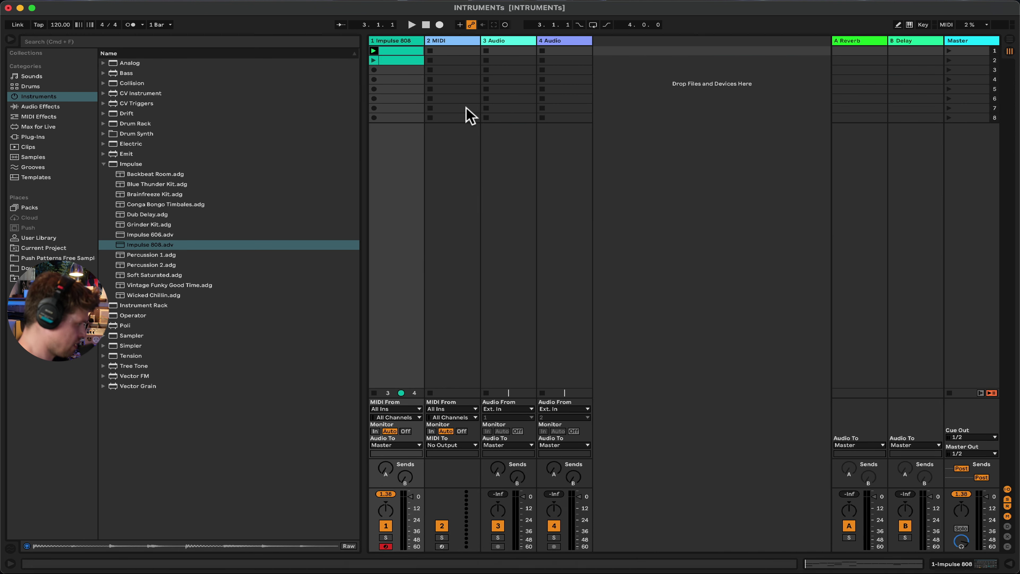
Return to the first track's Impulse 808 device and set the kick slot's transpose Velocity to 100 % during playback.
{"action": "left_click", "coordinate": [404, 40]}
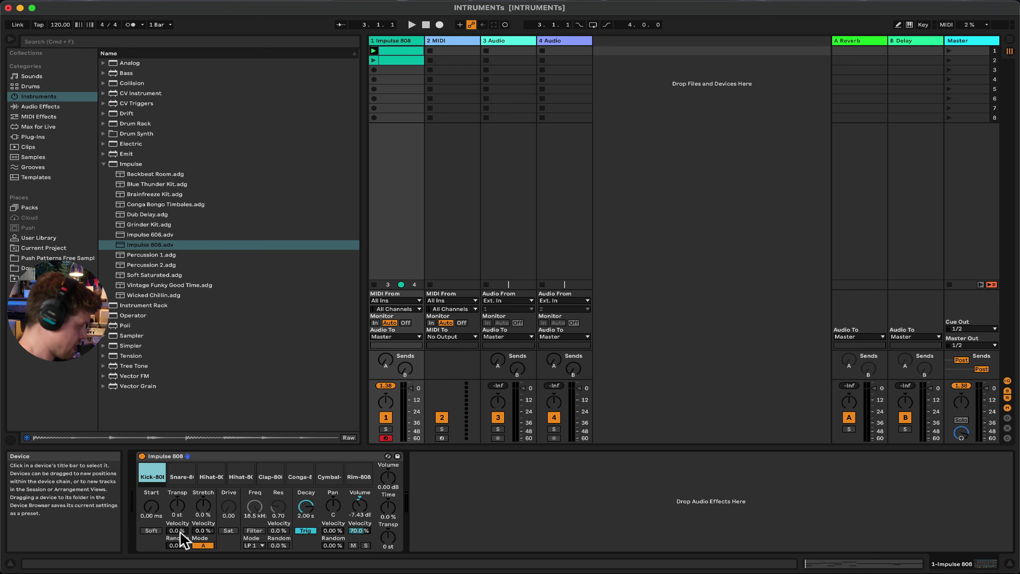
{"action": "left_click_drag", "start_coordinate": [179, 538], "coordinate": [180, 532]}
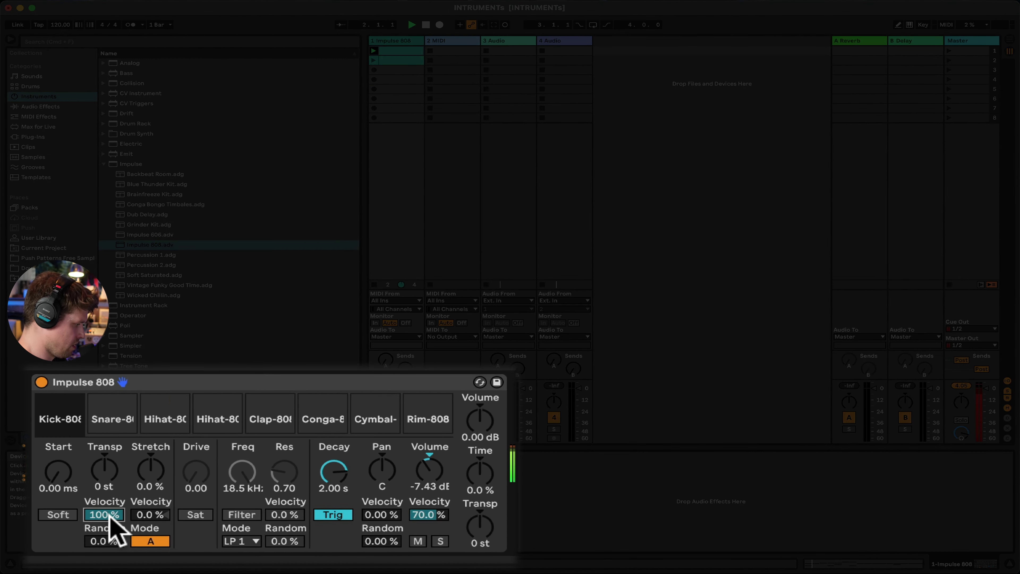
{"action": "mouse_move", "coordinate": [111, 518]}
{"action": "left_mouse_down"}
{"action": "mouse_move", "coordinate": [114, 552]}
{"action": "mouse_move", "coordinate": [109, 499]}
{"action": "mouse_move", "coordinate": [109, 516]}
{"action": "left_mouse_up"}
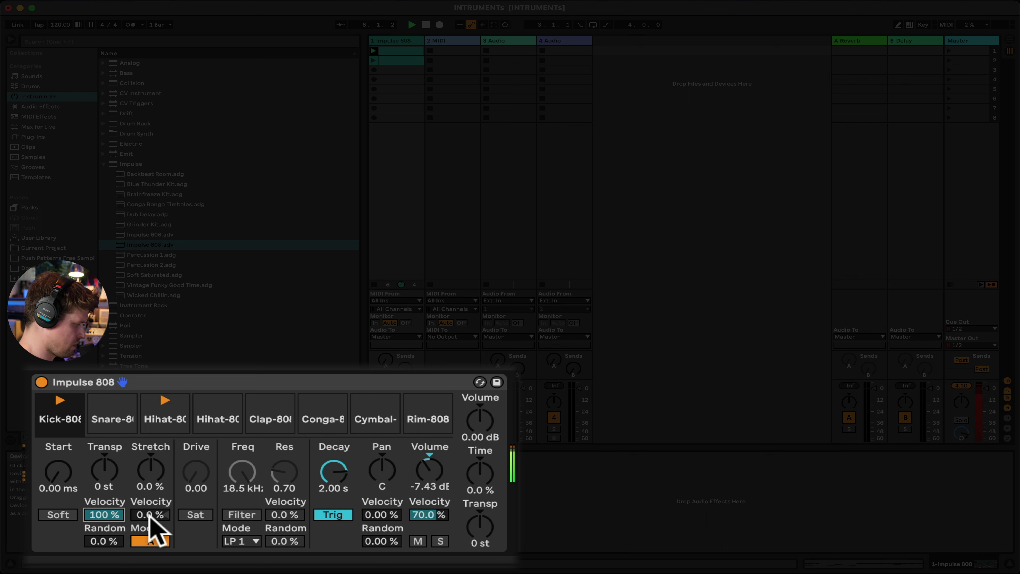
Set the kick slot's stretch Velocity to 64 % and its transpose Random to 52 %.
{"action": "mouse_move", "coordinate": [152, 515]}
{"action": "left_mouse_down"}
{"action": "mouse_move", "coordinate": [152, 495]}
{"action": "mouse_move", "coordinate": [151, 563]}
{"action": "mouse_move", "coordinate": [155, 522]}
{"action": "left_mouse_up"}
{"action": "mouse_move", "coordinate": [103, 543]}
{"action": "left_mouse_down"}
{"action": "mouse_move", "coordinate": [103, 502]}
{"action": "mouse_move", "coordinate": [103, 542]}
{"action": "left_mouse_up"}
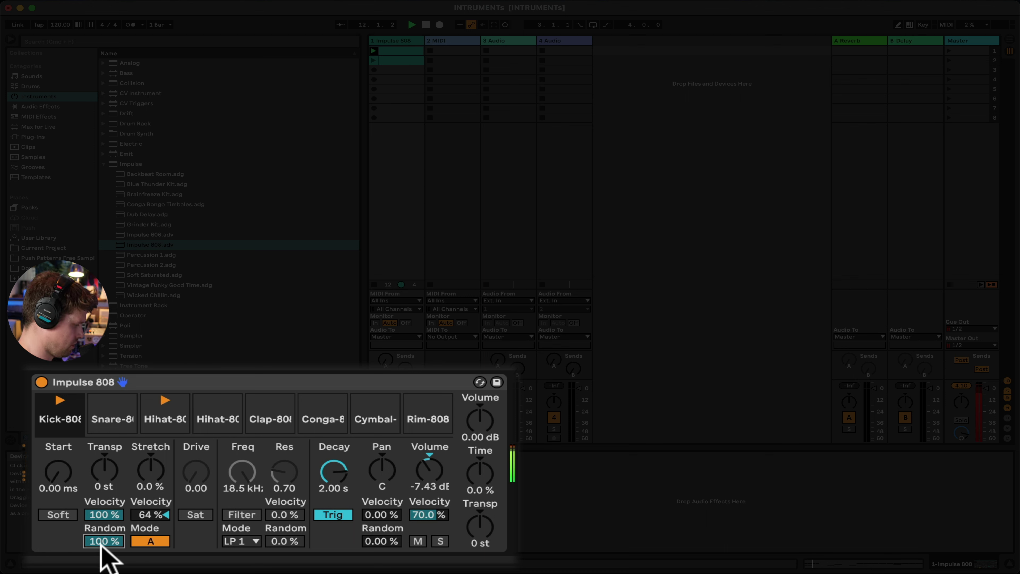
{"action": "left_click_drag", "start_coordinate": [104, 545], "coordinate": [104, 563]}
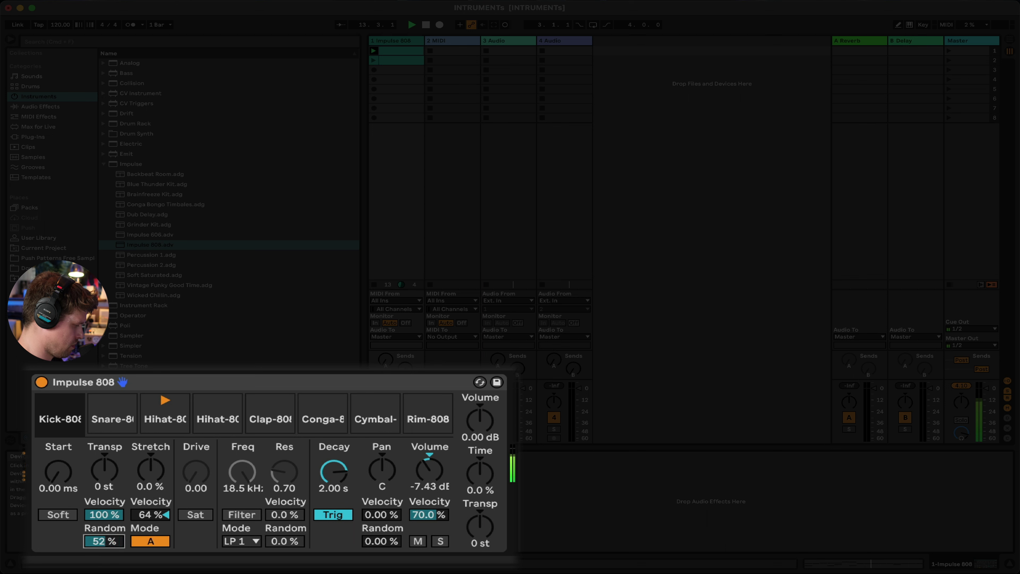
Set the closed hi-hat slot's transpose Velocity to 45 % and its stretch Velocity to 100 %.
{"action": "left_click", "coordinate": [159, 422]}
{"action": "left_click_drag", "start_coordinate": [101, 515], "coordinate": [101, 482]}
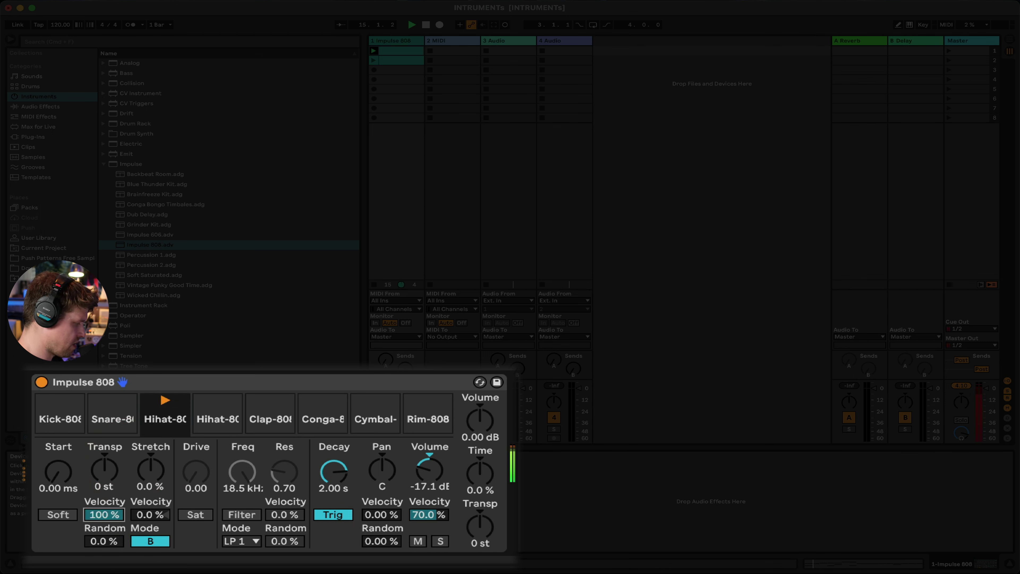
{"action": "key", "text": "Down"}
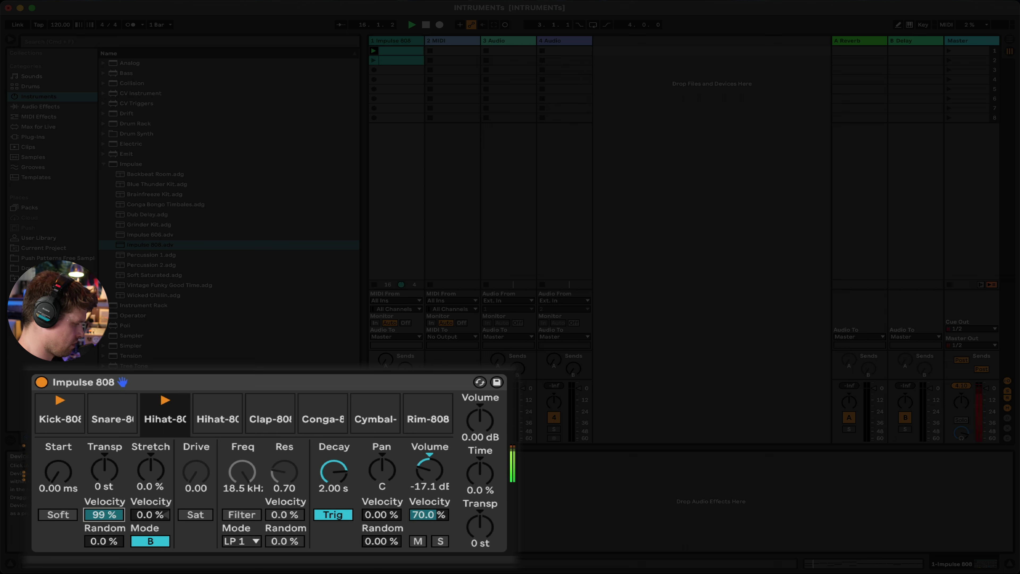
{"action": "left_click_drag", "start_coordinate": [104, 515], "coordinate": [150, 500]}
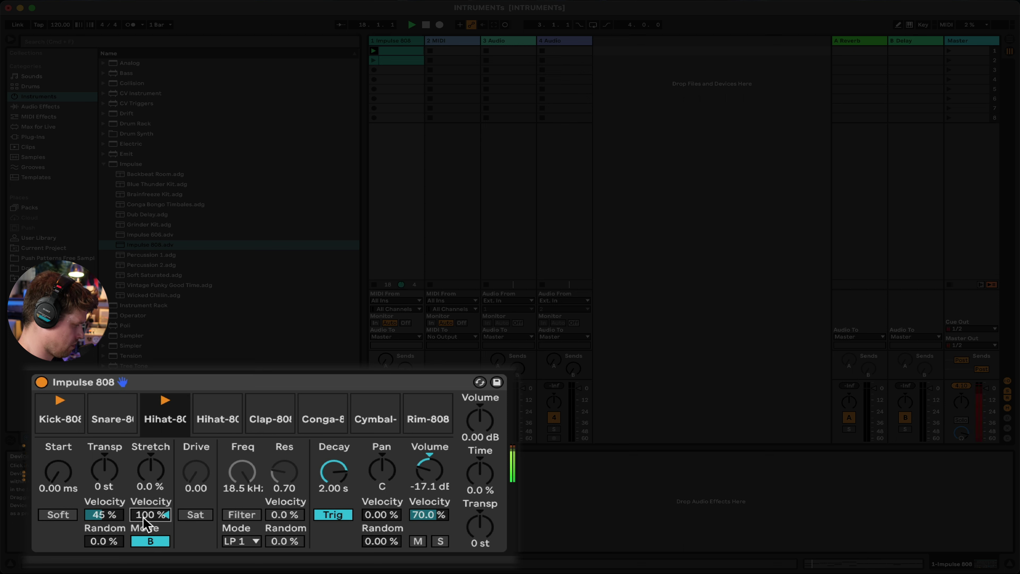
Enable saturation on the closed hi-hat slot and set its Drive to 11.1.
{"action": "left_click", "coordinate": [196, 515]}
{"action": "mouse_move", "coordinate": [198, 464]}
{"action": "left_mouse_down"}
{"action": "mouse_move", "coordinate": [198, 449]}
{"action": "mouse_move", "coordinate": [198, 458]}
{"action": "left_mouse_up"}
{"action": "mouse_move", "coordinate": [216, 422]}
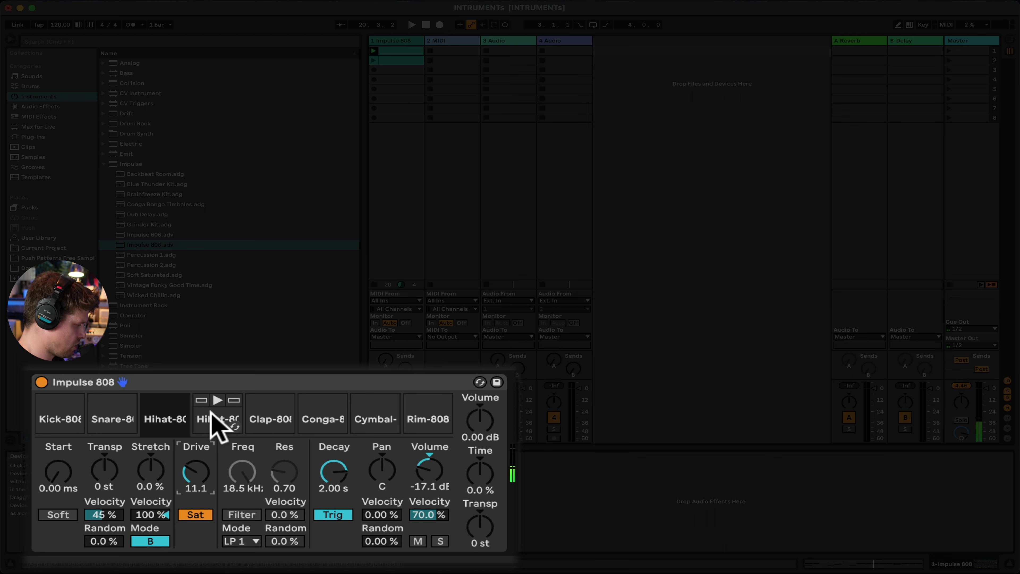
Enable the snare slot's LP 1 filter with frequency 255 Hz, resonance 10.0 and filter Velocity 100 %.
{"action": "left_click", "coordinate": [129, 426]}
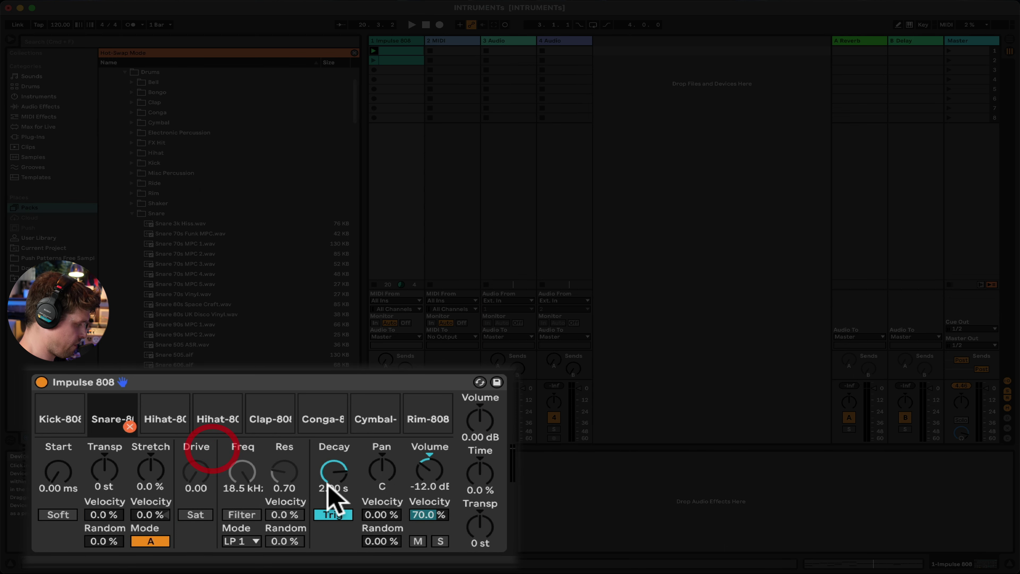
{"action": "left_click", "coordinate": [129, 426]}
{"action": "mouse_move", "coordinate": [105, 416]}
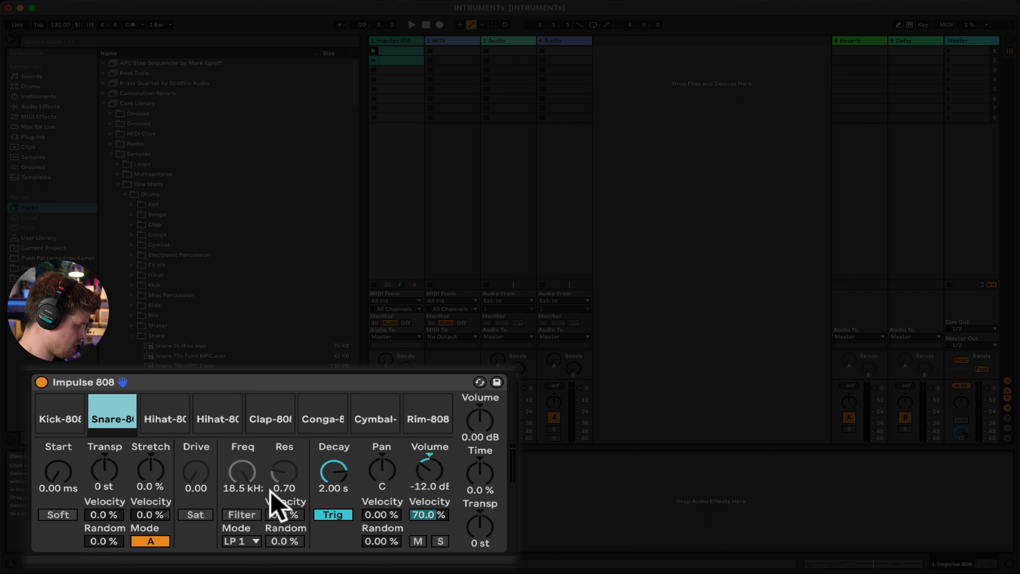
{"action": "left_click_drag", "start_coordinate": [239, 471], "coordinate": [243, 485]}
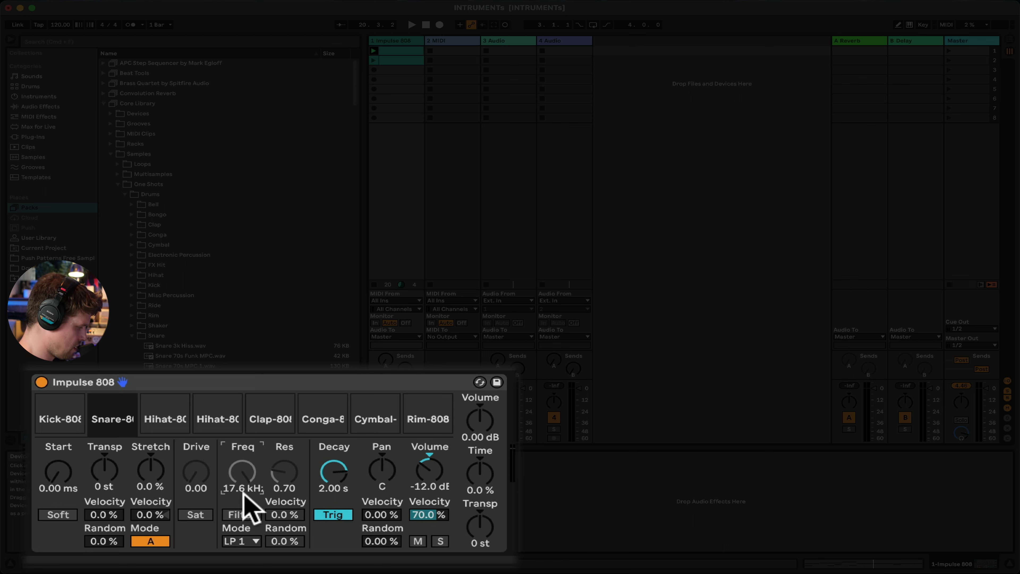
{"action": "left_click", "coordinate": [243, 514]}
{"action": "left_click_drag", "start_coordinate": [243, 474], "coordinate": [244, 478]}
{"action": "left_click_drag", "start_coordinate": [285, 518], "coordinate": [285, 482]}
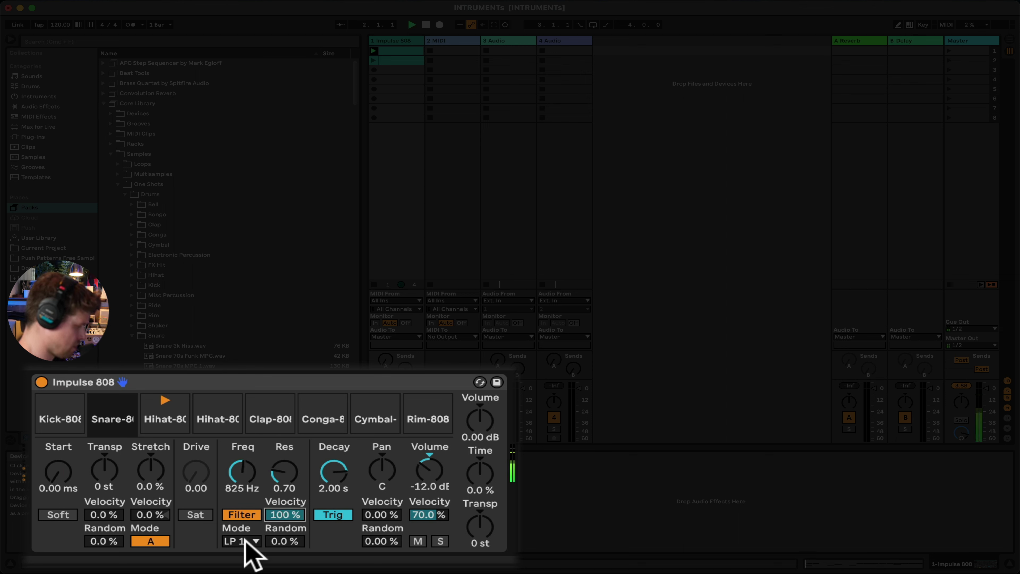
{"action": "left_click_drag", "start_coordinate": [289, 473], "coordinate": [291, 445]}
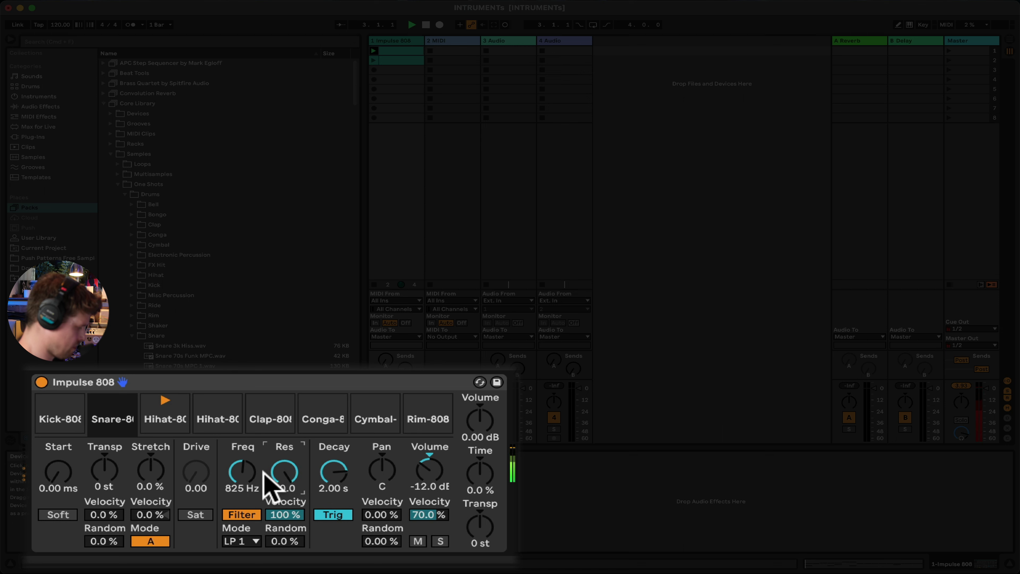
{"action": "left_click_drag", "start_coordinate": [244, 482], "coordinate": [244, 502]}
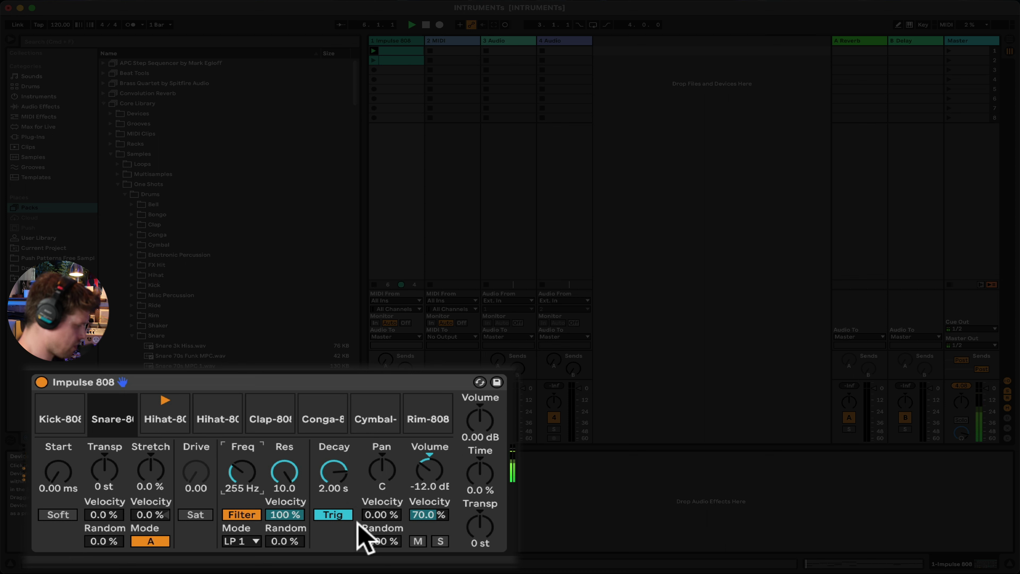
Audition the snare slot with pan Velocity at 100 %, reset it to 0 %, and try pan Random at 100 %.
{"action": "left_click_drag", "start_coordinate": [384, 514], "coordinate": [384, 467]}
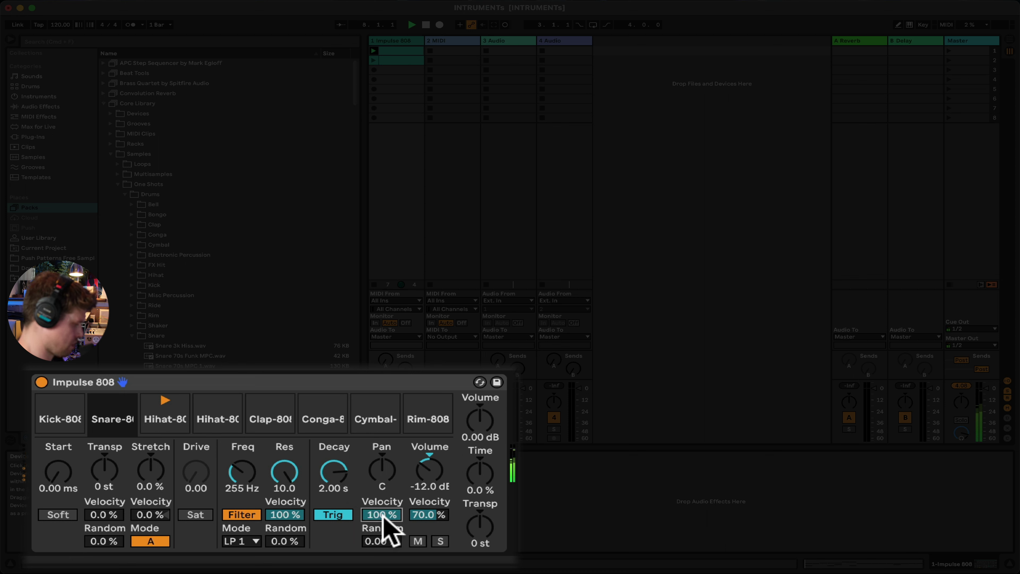
{"action": "left_click_drag", "start_coordinate": [381, 514], "coordinate": [386, 542]}
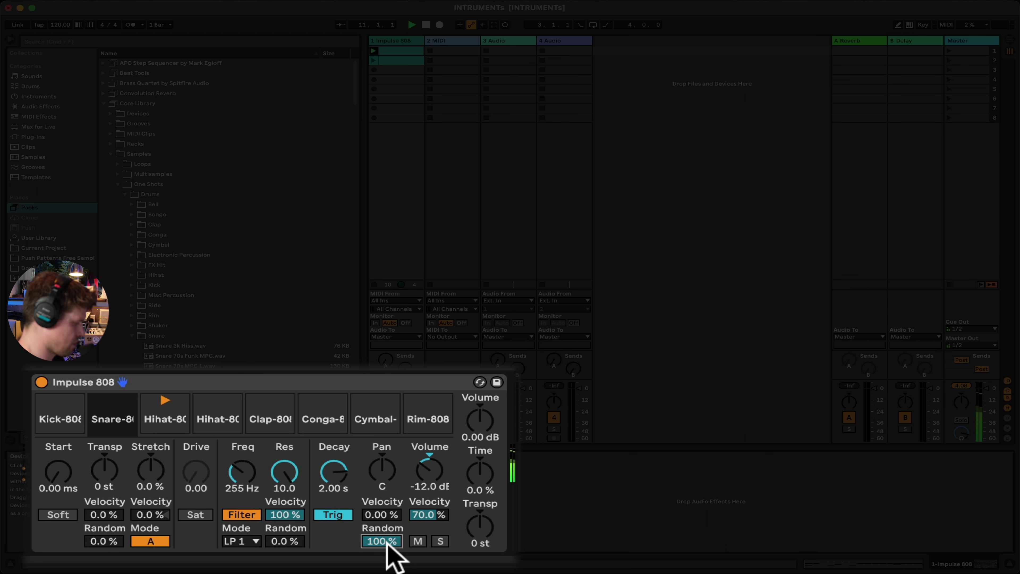
{"action": "left_click_drag", "start_coordinate": [381, 541], "coordinate": [382, 549]}
Set the closed hi-hat slot's pan Random to 100 % and play the clip.
{"action": "left_click", "coordinate": [165, 430]}
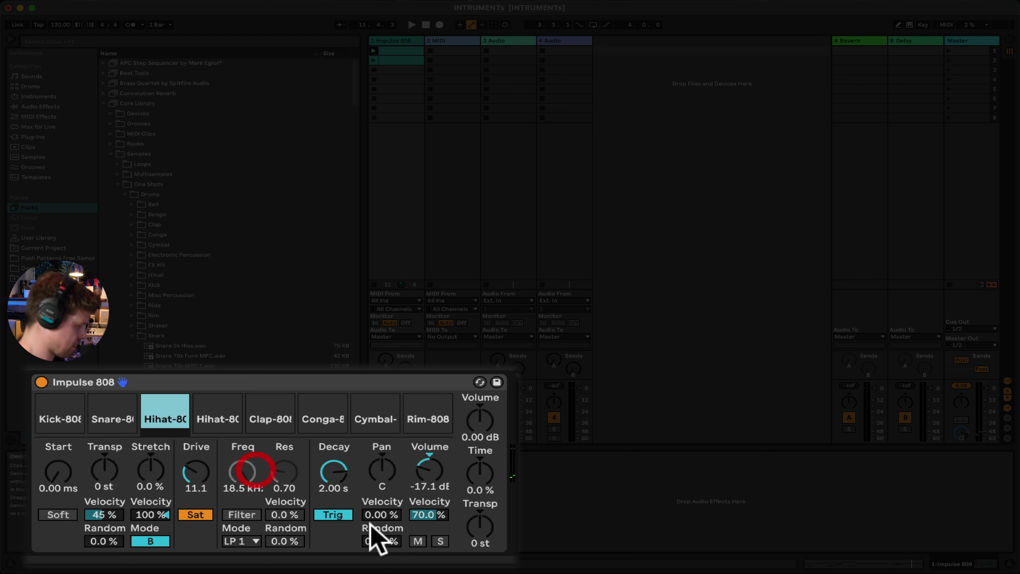
{"action": "left_click_drag", "start_coordinate": [382, 548], "coordinate": [384, 542]}
{"action": "key", "text": "space"}
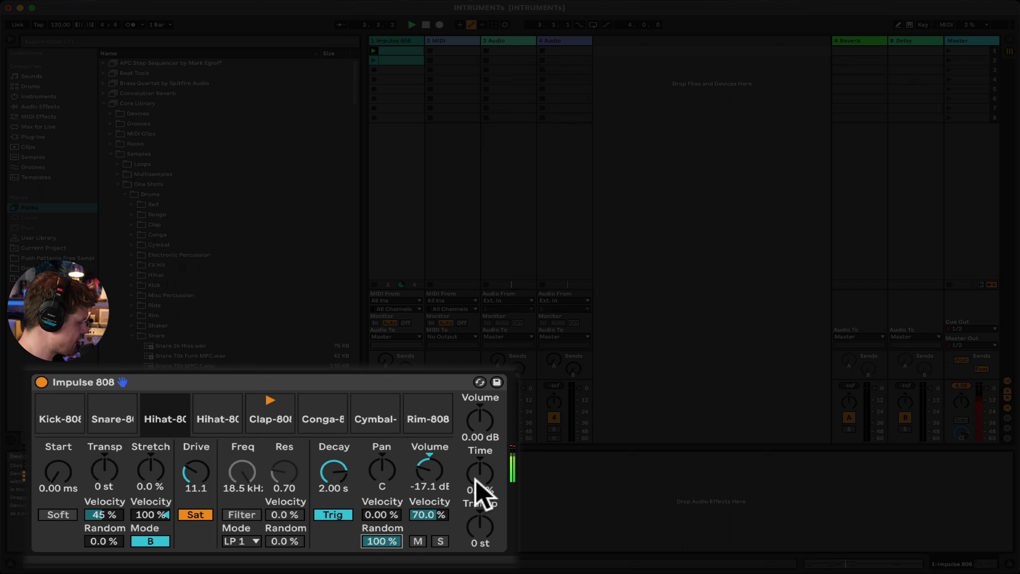
Set Impulse's global Time to -33 % and global Transp to +17 st, and turn up the first track's sends.
{"action": "left_click_drag", "start_coordinate": [482, 494], "coordinate": [482, 454]}
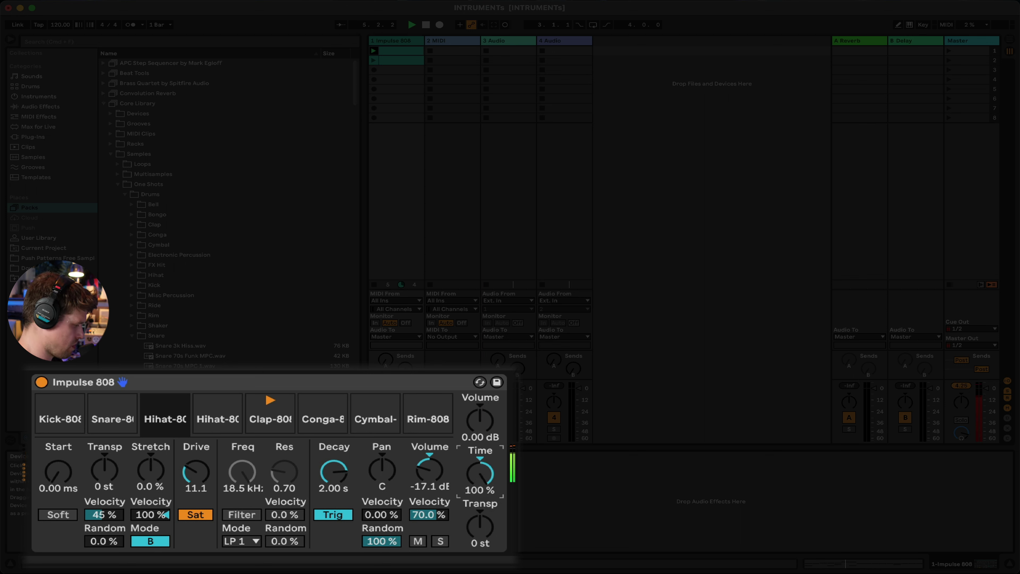
{"action": "left_click_drag", "start_coordinate": [479, 475], "coordinate": [482, 468]}
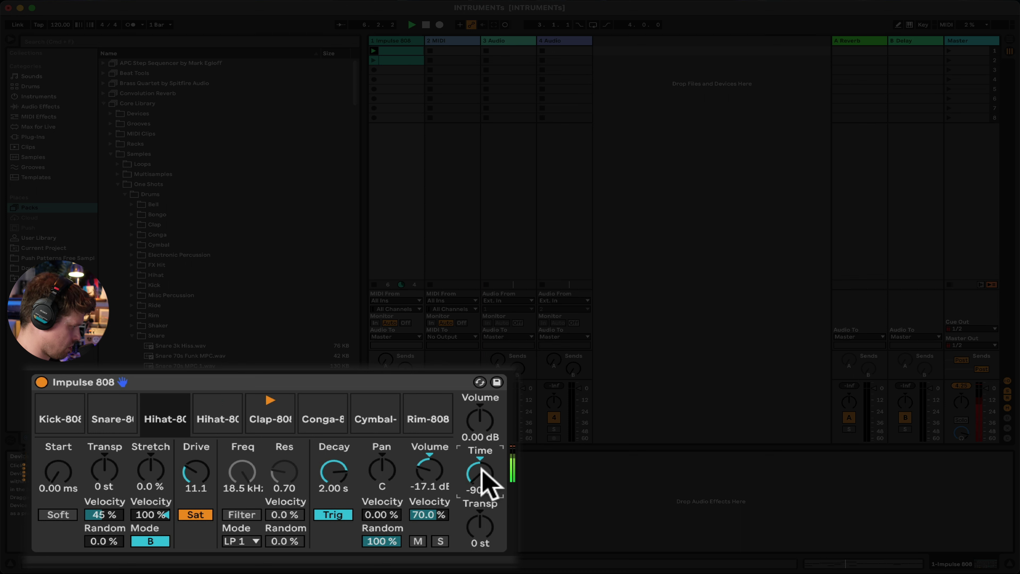
{"action": "left_click_drag", "start_coordinate": [481, 529], "coordinate": [481, 530]}
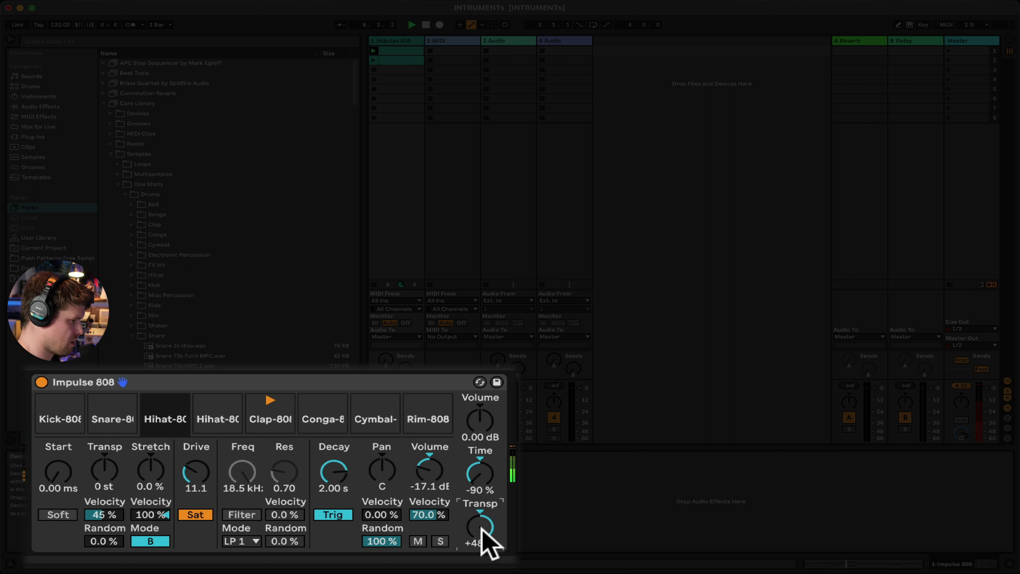
{"action": "mouse_move", "coordinate": [481, 530]}
{"action": "left_mouse_down"}
{"action": "mouse_move", "coordinate": [484, 496]}
{"action": "mouse_move", "coordinate": [481, 529]}
{"action": "left_mouse_up"}
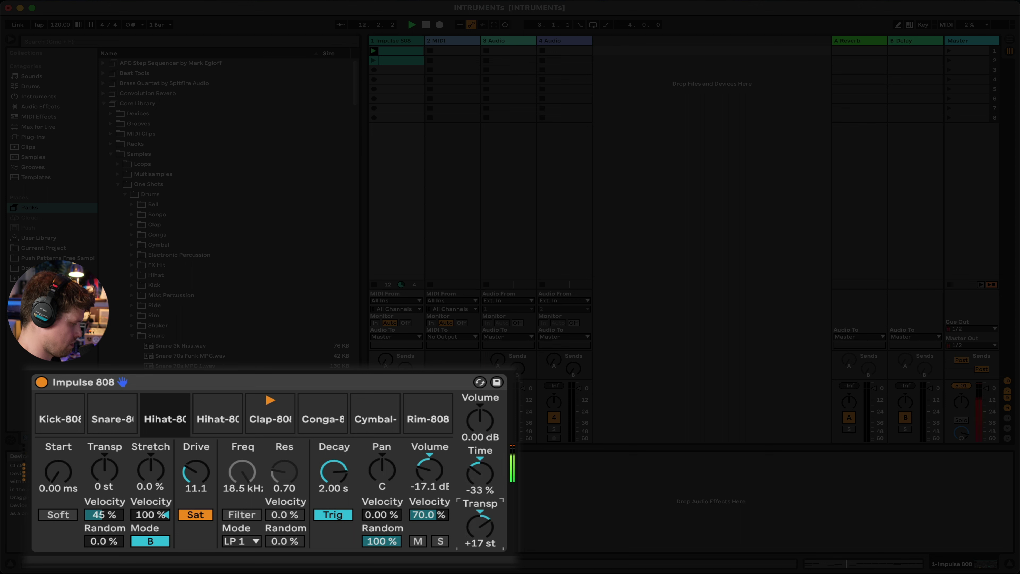
{"action": "left_click", "coordinate": [385, 367]}
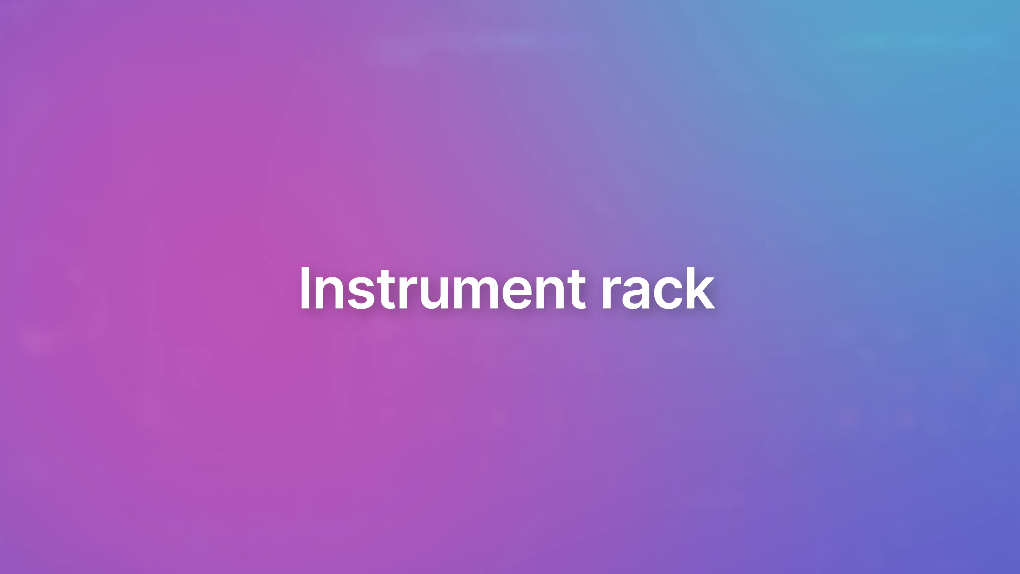
Load the E-Piano Crep Slide preset from the Instrument Rack Piano & Keys collection onto the second track.
{"action": "left_click", "coordinate": [105, 176]}
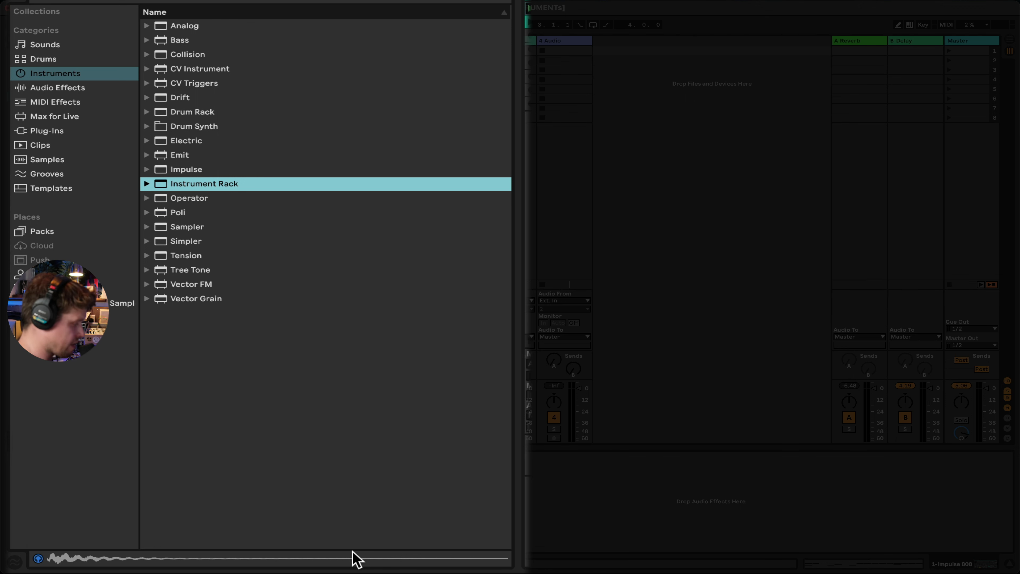
{"action": "left_click", "coordinate": [146, 184]}
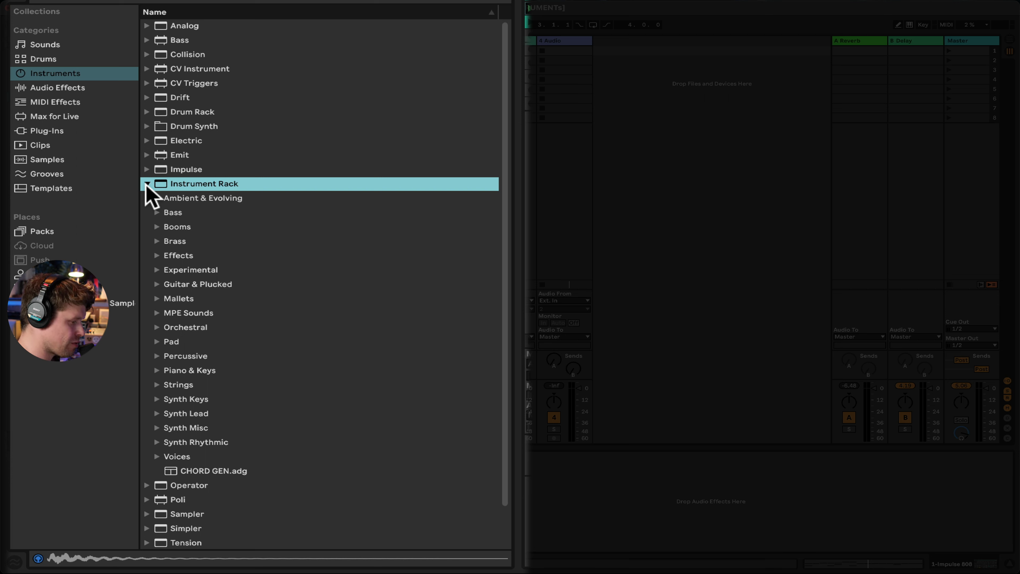
{"action": "left_click", "coordinate": [156, 371]}
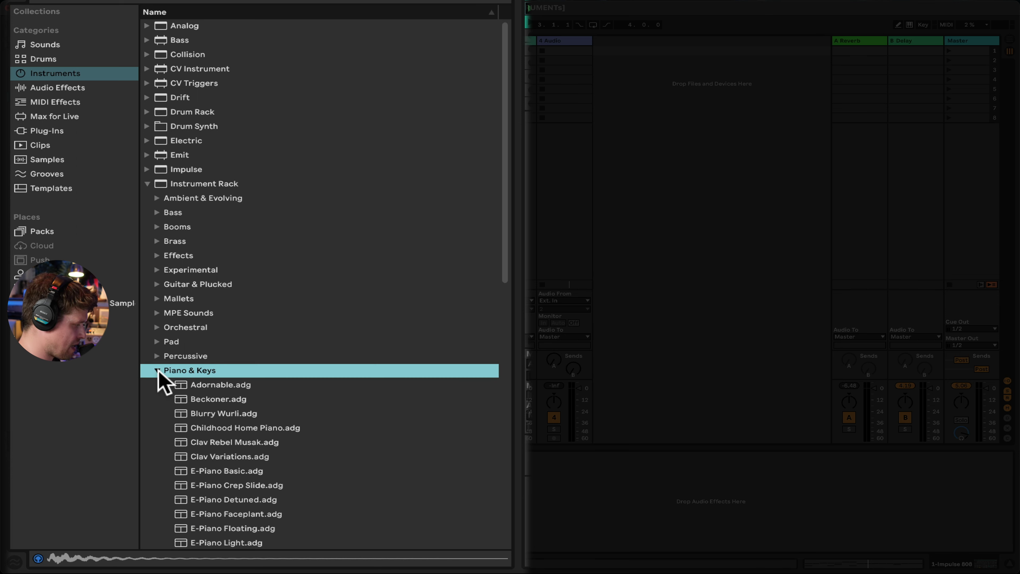
{"action": "scroll", "coordinate": [363, 502], "scroll_direction": "down", "scroll_amount": 3}
{"action": "scroll", "coordinate": [361, 497], "scroll_direction": "down", "scroll_amount": 13}
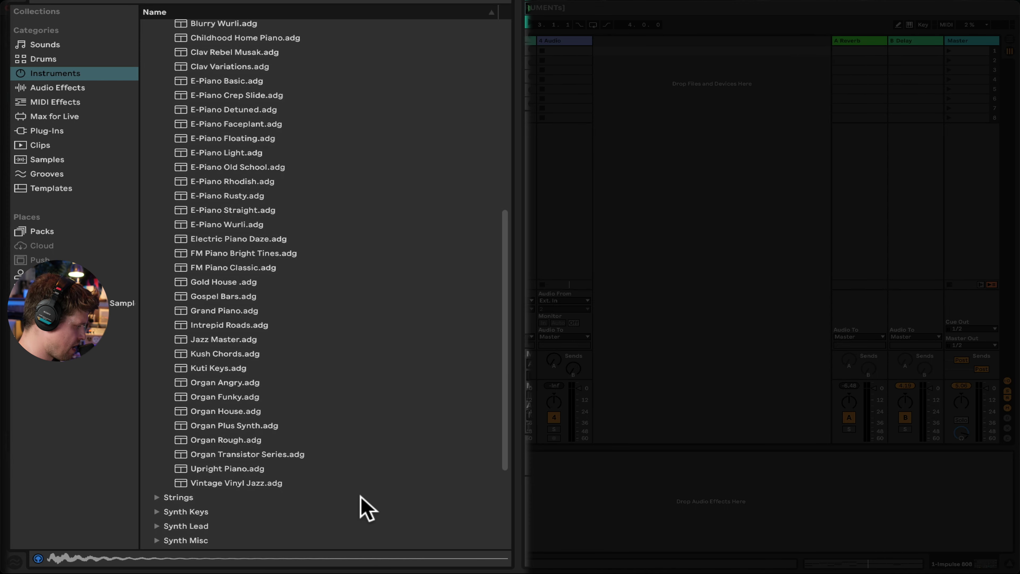
{"action": "scroll", "coordinate": [246, 219], "scroll_direction": "up", "scroll_amount": 3}
{"action": "left_click", "coordinate": [245, 218]}
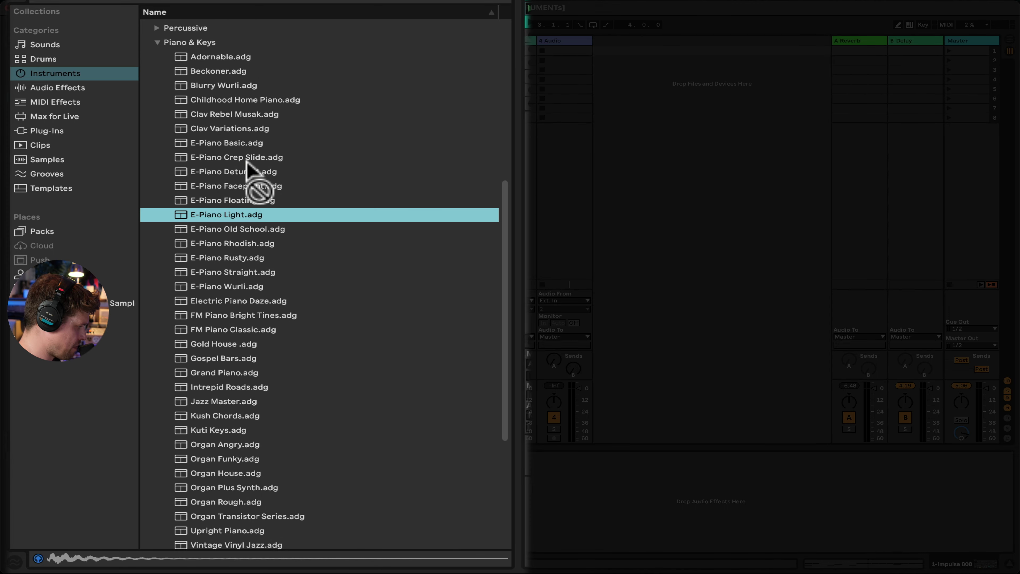
{"action": "left_click", "coordinate": [225, 158]}
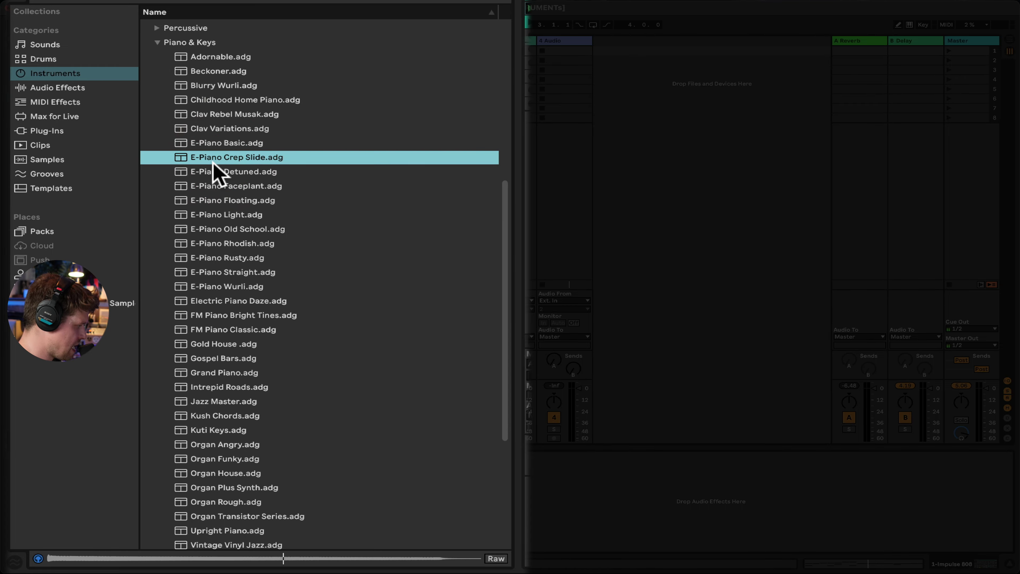
{"action": "left_click_drag", "start_coordinate": [215, 159], "coordinate": [456, 46]}
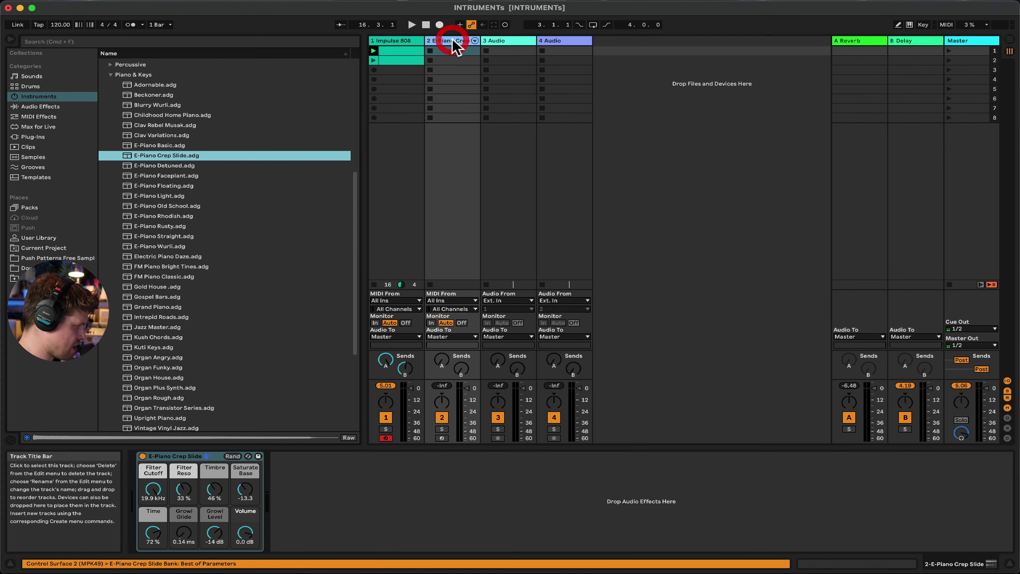
Arm the second track for recording and replace its electric piano with the Grand Piano preset.
{"action": "left_click", "coordinate": [385, 438]}
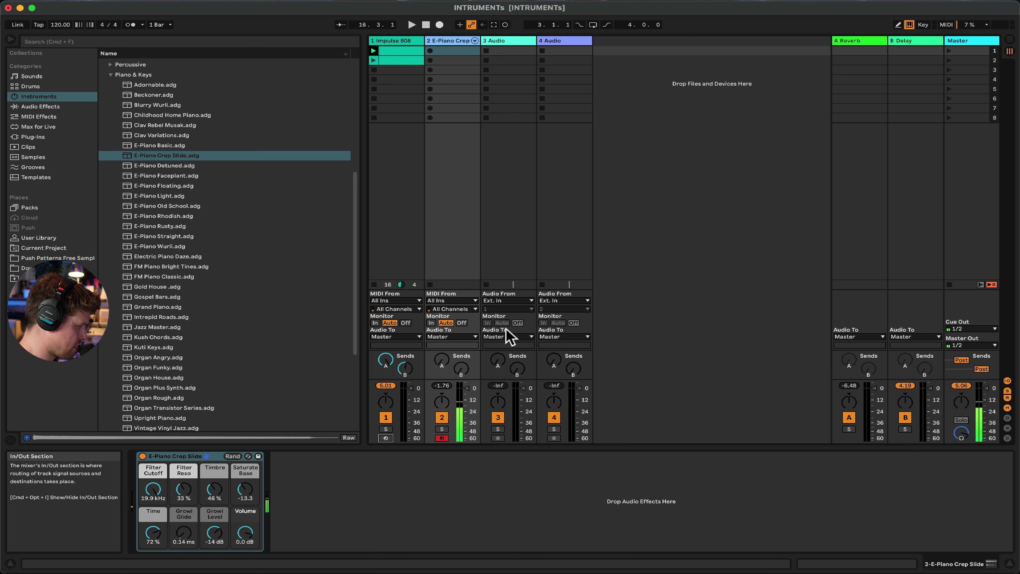
{"action": "left_click", "coordinate": [147, 297]}
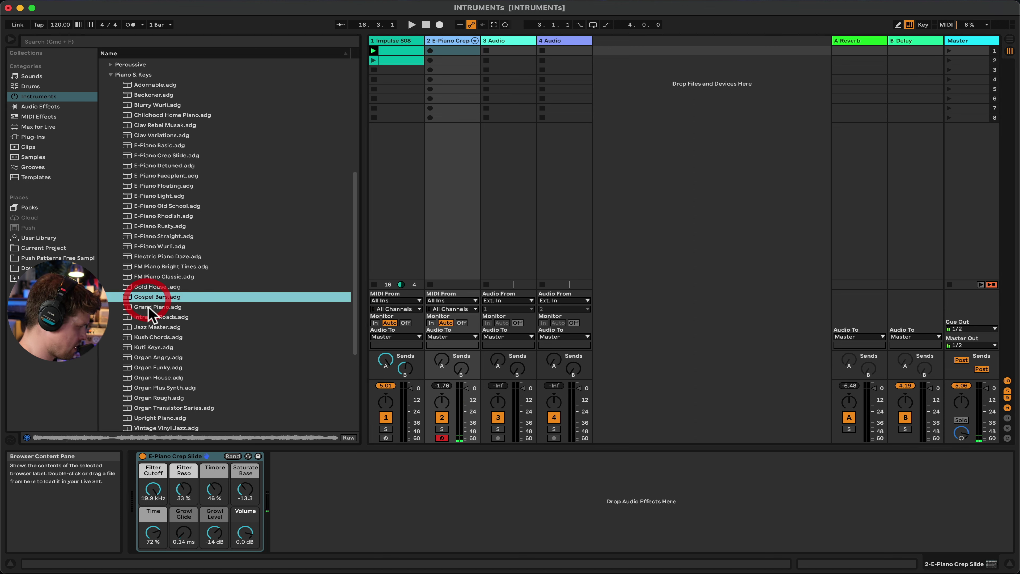
{"action": "double_click", "coordinate": [148, 307]}
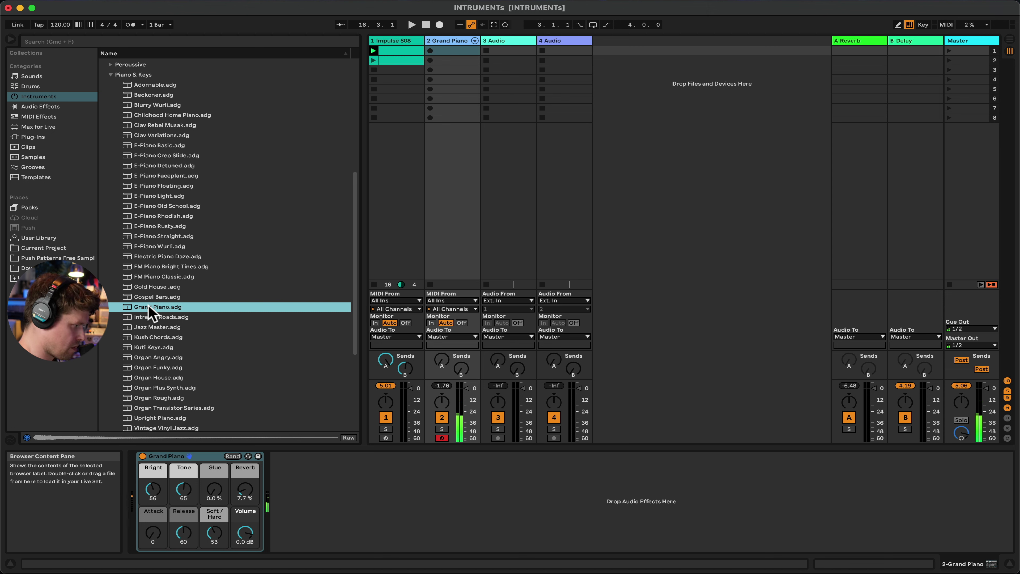
Replace the Grand Piano rack on the second track with an empty Simpler.
{"action": "left_click", "coordinate": [178, 460]}
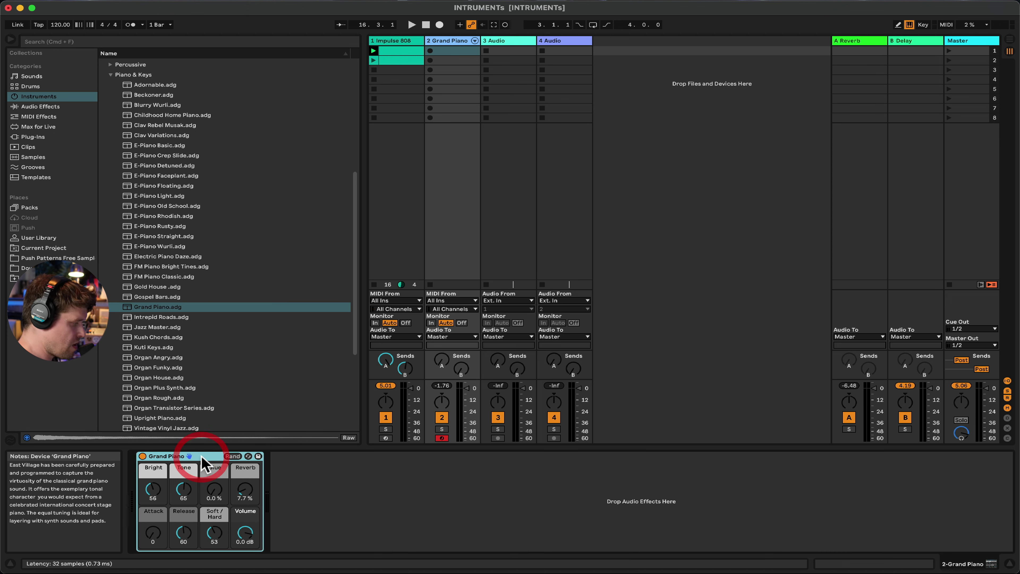
{"action": "left_click", "coordinate": [109, 75]}
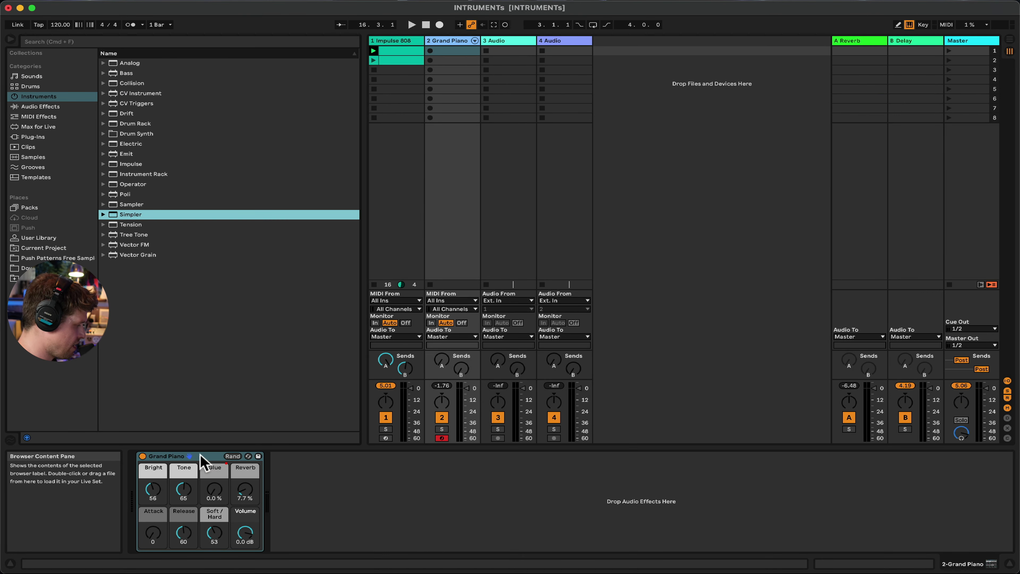
{"action": "left_click", "coordinate": [200, 456]}
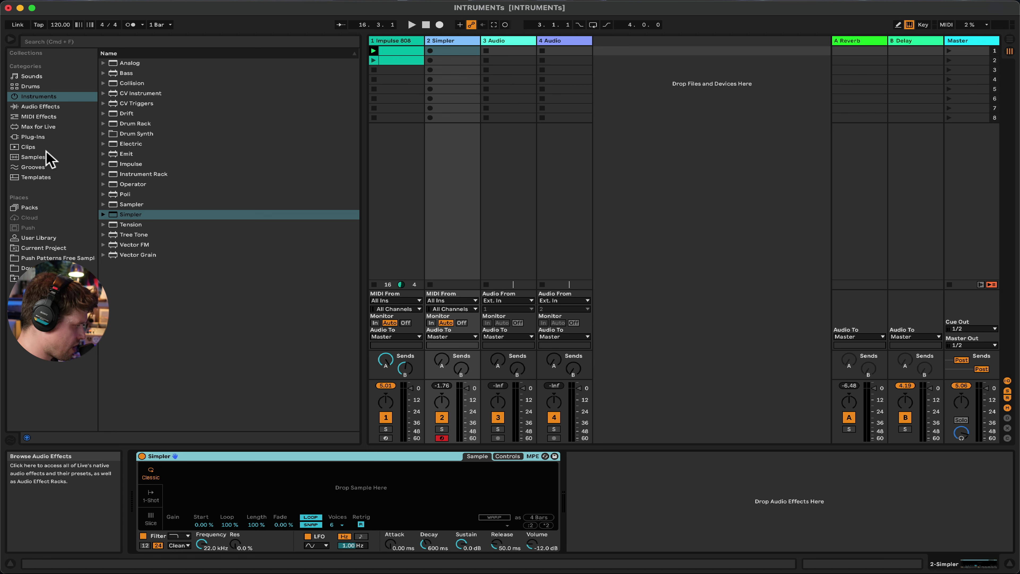
Search the samples for "kick" and load Kick 70s 2.wav into Simpler.
{"action": "left_click", "coordinate": [50, 42]}
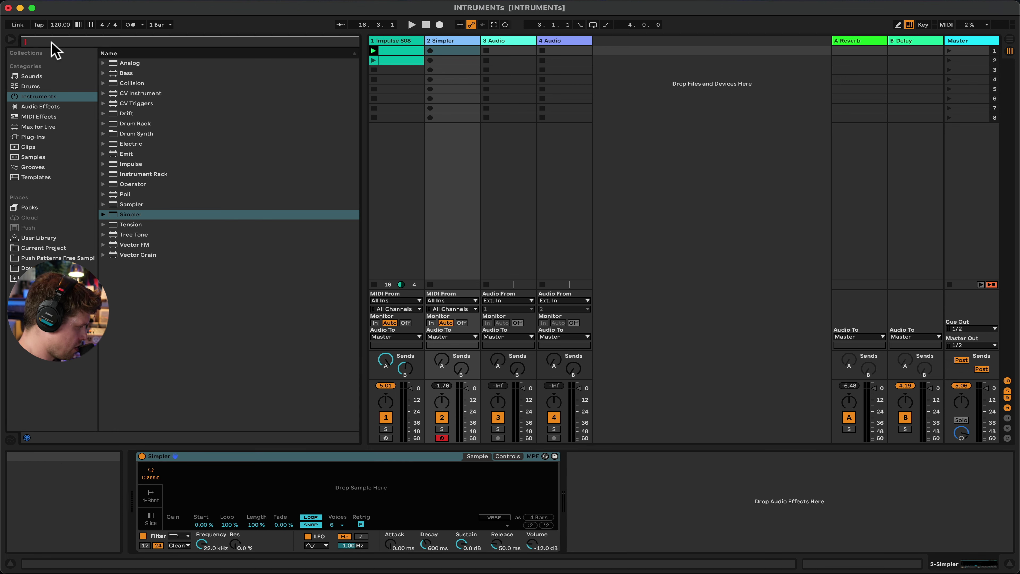
{"action": "left_click", "coordinate": [40, 157]}
{"action": "left_click", "coordinate": [87, 40]}
{"action": "type", "text": "kick"}
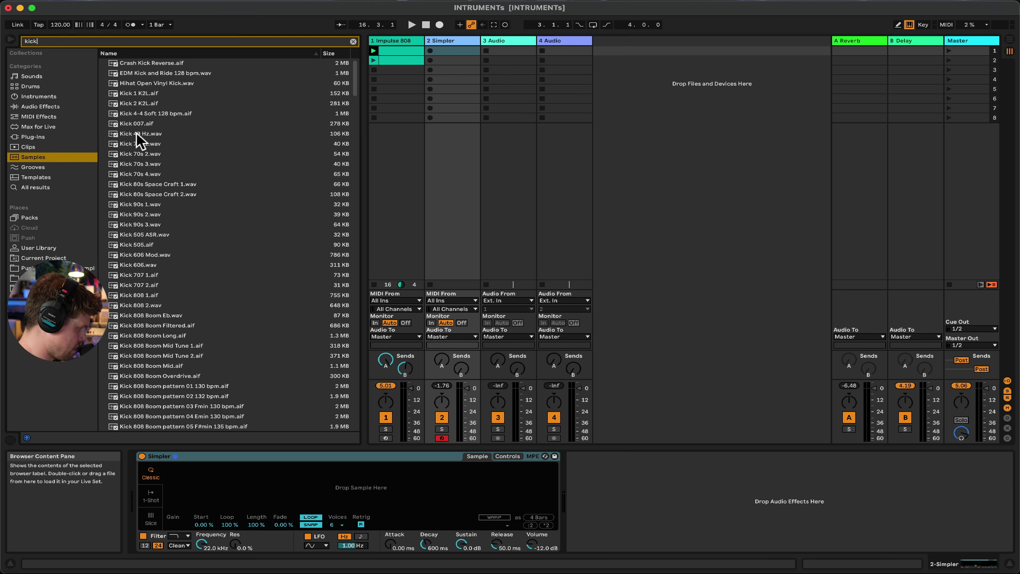
{"action": "left_click", "coordinate": [136, 133]}
{"action": "left_click", "coordinate": [138, 155]}
{"action": "left_click_drag", "start_coordinate": [139, 156], "coordinate": [202, 472]}
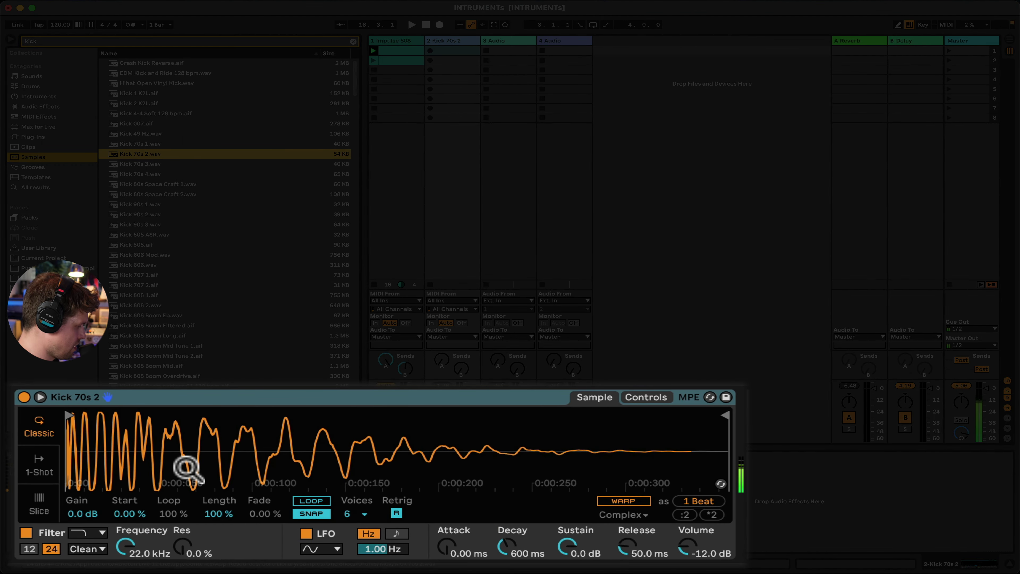
Try Simpler's 1-Shot and Slice playback modes and return to Classic mode.
{"action": "left_click", "coordinate": [51, 464]}
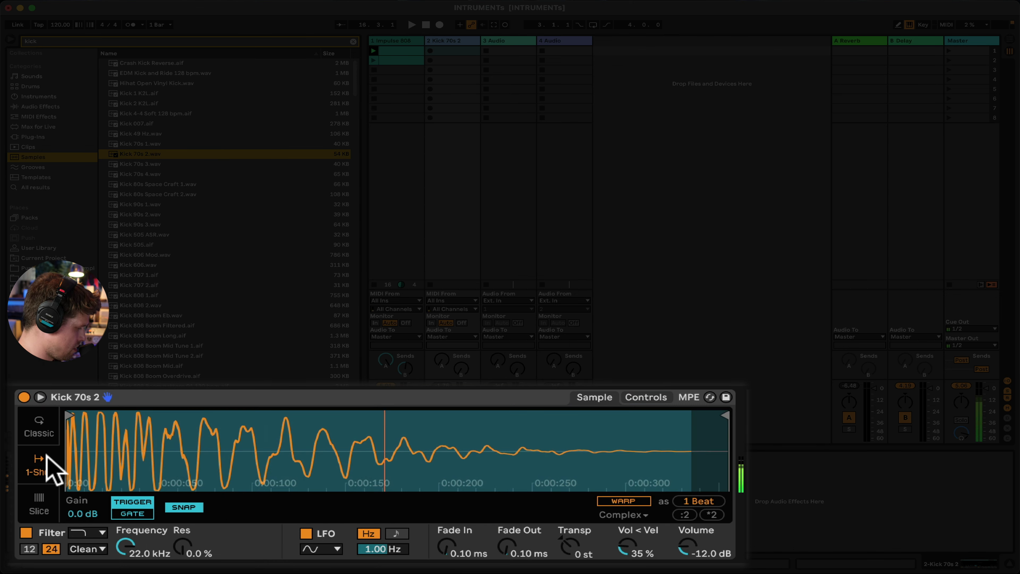
{"action": "left_click", "coordinate": [39, 504]}
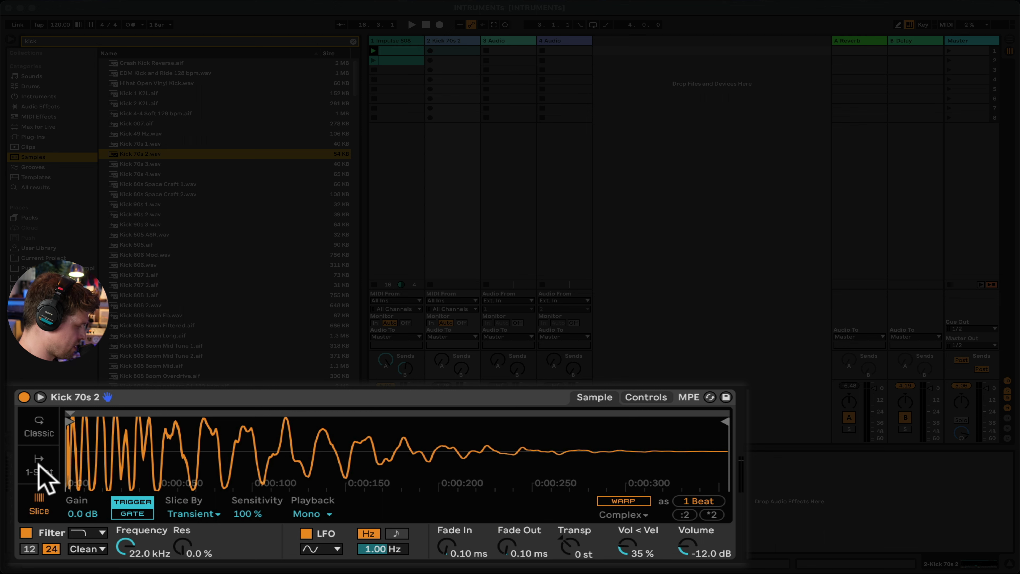
{"action": "left_click", "coordinate": [42, 428]}
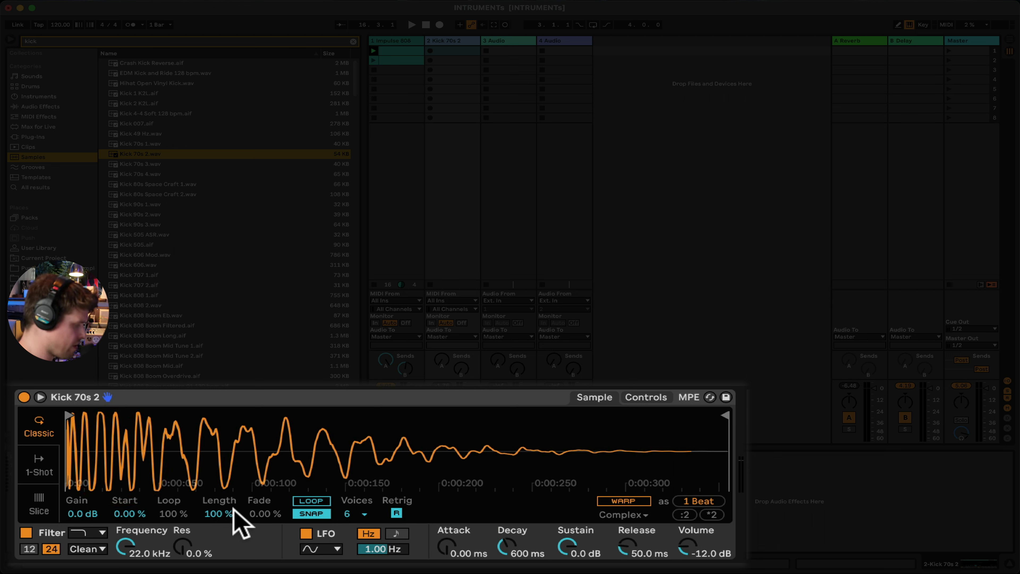
In 1-Shot mode, set the kick's fade-out to 85.2 ms, transposition to -4 st and velocity-to-volume to 100 %, and return to Classic mode.
{"action": "left_click", "coordinate": [37, 467]}
{"action": "left_click_drag", "start_coordinate": [439, 542], "coordinate": [510, 551]}
{"action": "left_click_drag", "start_coordinate": [588, 547], "coordinate": [637, 531]}
{"action": "mouse_move", "coordinate": [627, 546]}
{"action": "left_mouse_down"}
{"action": "mouse_move", "coordinate": [627, 569]}
{"action": "mouse_move", "coordinate": [627, 535]}
{"action": "mouse_move", "coordinate": [640, 556]}
{"action": "left_mouse_up"}
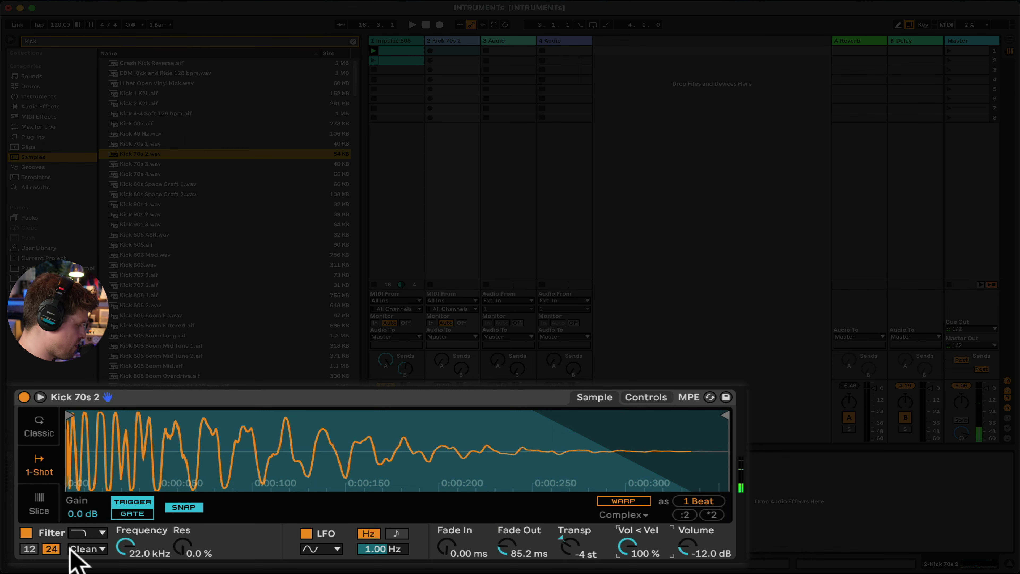
{"action": "left_click", "coordinate": [38, 427]}
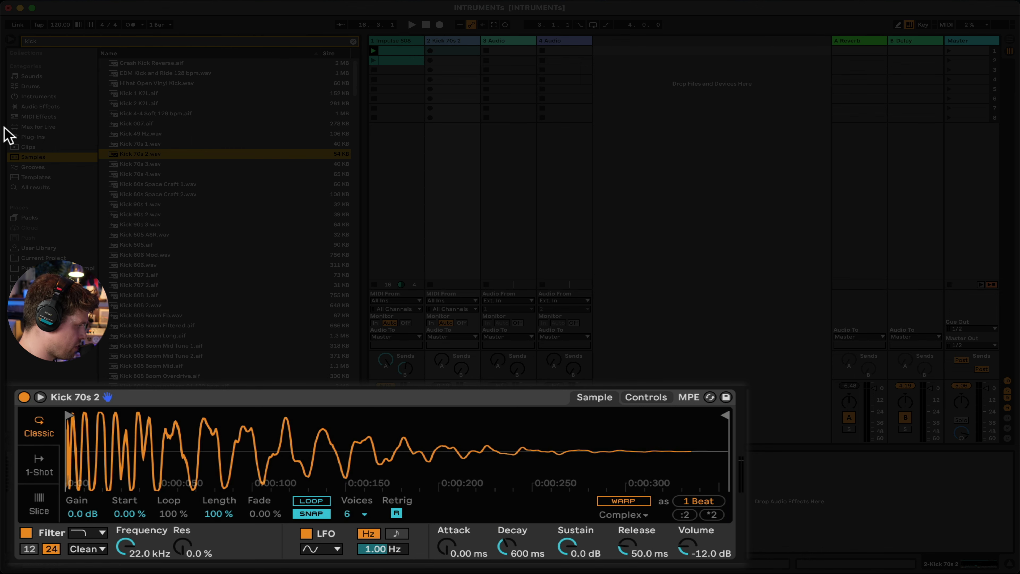
Clear the sample search, reverse the name sorting, preview the Xylophone Rub samples and load Xylophone Rub 2.wav into Simpler.
{"action": "left_click", "coordinate": [353, 42]}
{"action": "left_click", "coordinate": [184, 54]}
{"action": "left_click", "coordinate": [172, 53]}
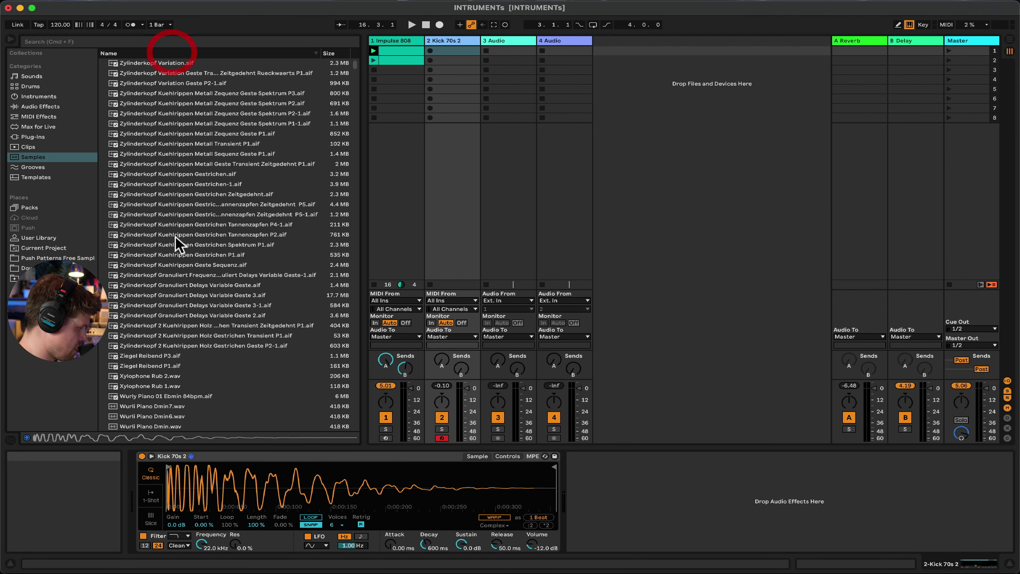
{"action": "left_click", "coordinate": [142, 376]}
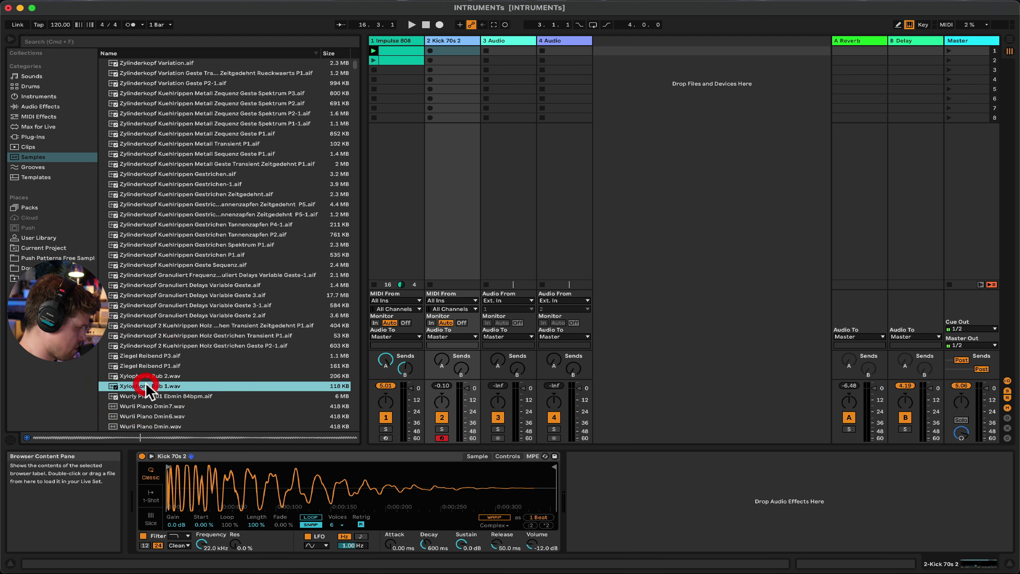
{"action": "left_click", "coordinate": [146, 378]}
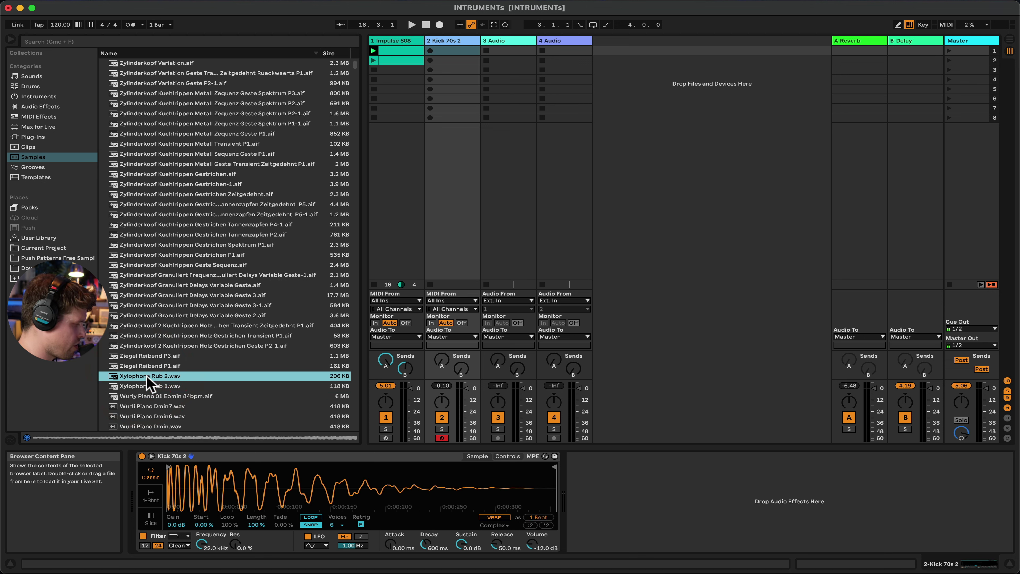
{"action": "left_click_drag", "start_coordinate": [146, 378], "coordinate": [252, 485]}
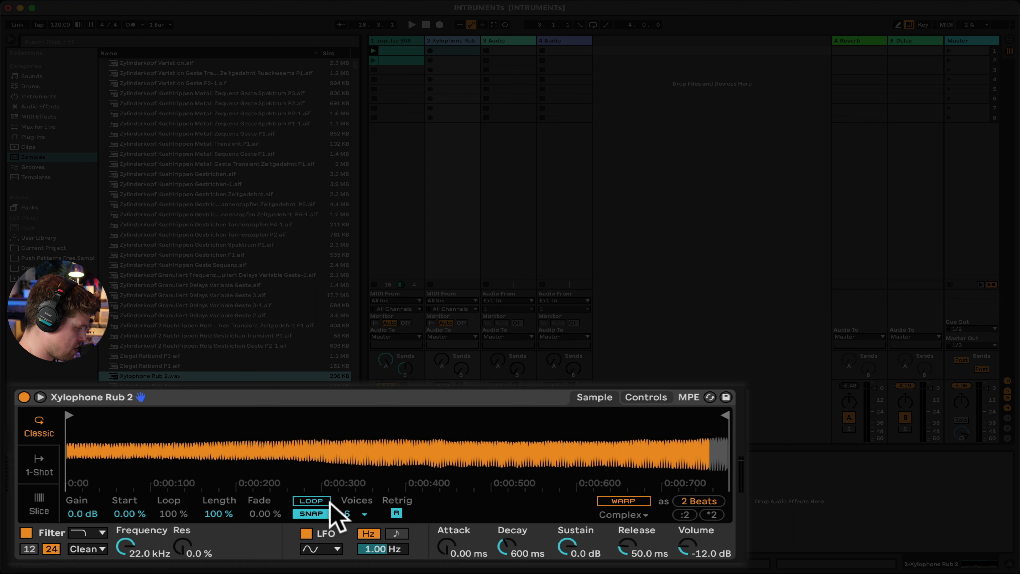
Turn on looping for the xylophone sample, with length 87.5 %, fade 81.2 % and start 17.2 %.
{"action": "left_click", "coordinate": [318, 502]}
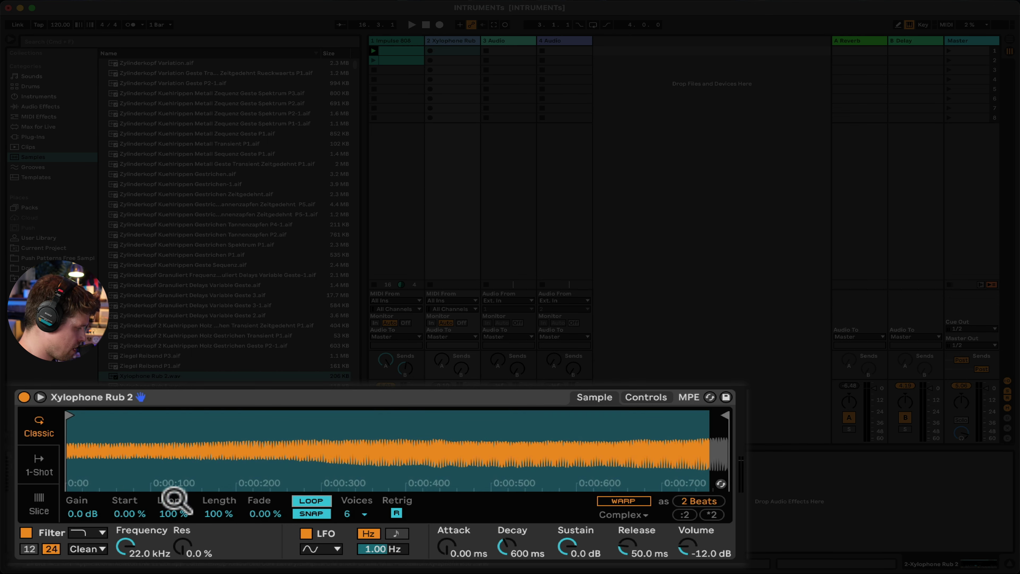
{"action": "left_click", "coordinate": [217, 513]}
{"action": "mouse_move", "coordinate": [217, 514]}
{"action": "left_mouse_down"}
{"action": "mouse_move", "coordinate": [217, 541]}
{"action": "mouse_move", "coordinate": [216, 519]}
{"action": "left_mouse_up"}
{"action": "left_click_drag", "start_coordinate": [127, 514], "coordinate": [127, 502]}
{"action": "key", "text": "a"}
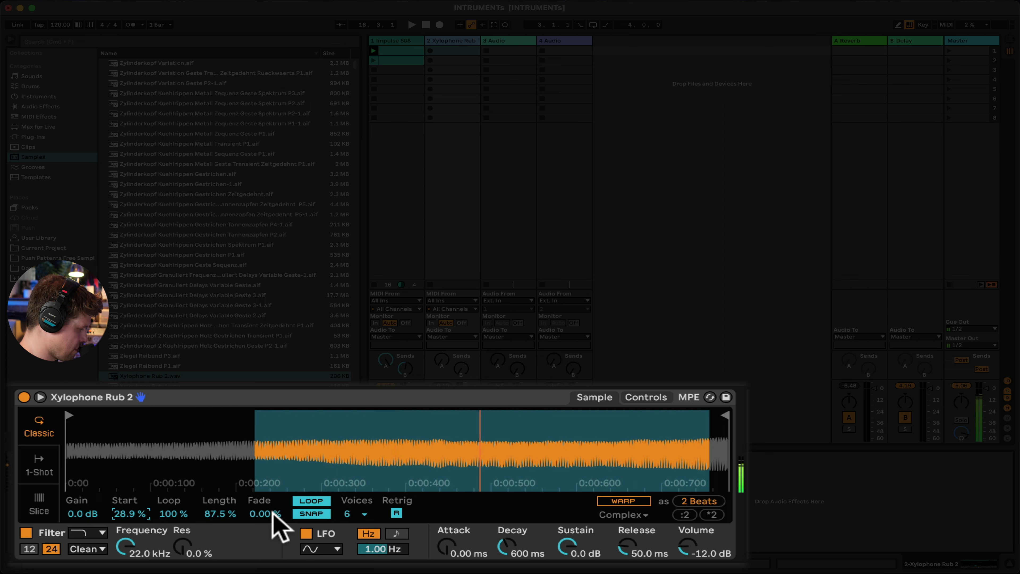
{"action": "left_click_drag", "start_coordinate": [269, 515], "coordinate": [270, 494]}
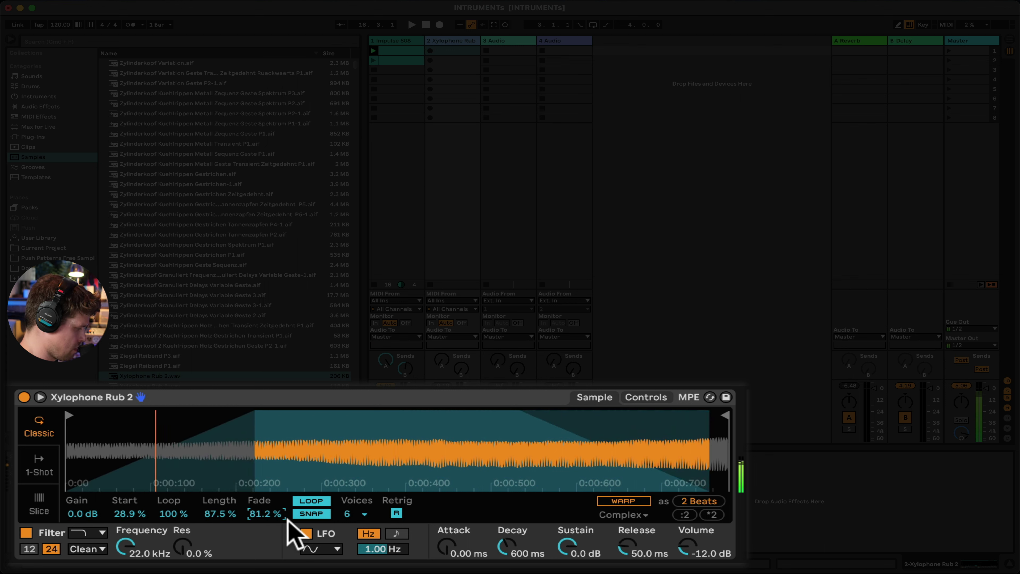
{"action": "mouse_move", "coordinate": [128, 514]}
{"action": "left_mouse_down"}
{"action": "mouse_move", "coordinate": [127, 497]}
{"action": "mouse_move", "coordinate": [127, 534]}
{"action": "left_mouse_up"}
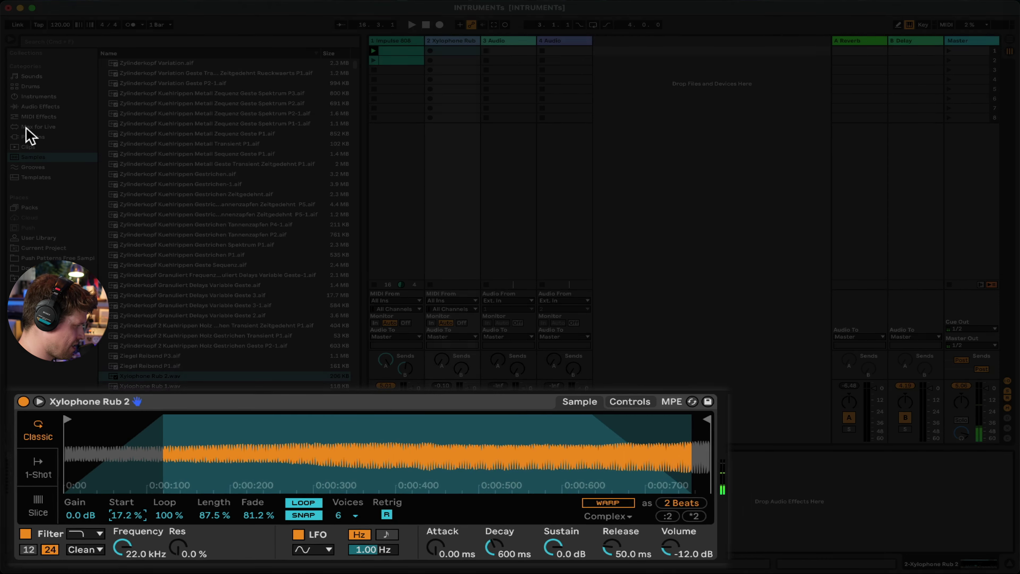
Add the Tuner audio effect from the Utilities after Simpler on the second track.
{"action": "left_click", "coordinate": [38, 106]}
{"action": "left_click", "coordinate": [104, 133]}
{"action": "left_click_drag", "start_coordinate": [135, 214], "coordinate": [597, 494]}
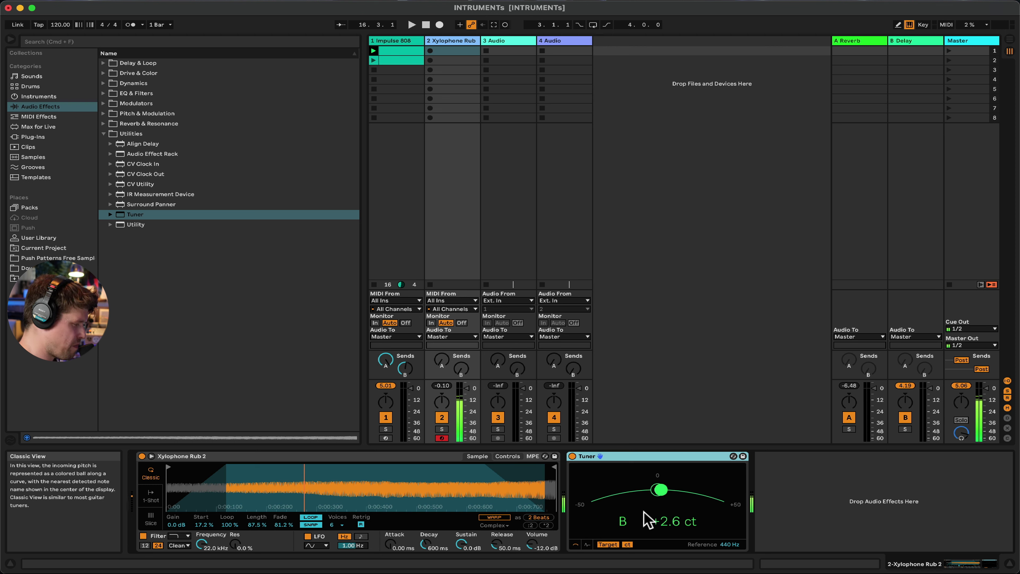
Tune the xylophone sample to C by setting Simpler's transpose to -3 st and detune to -17 ct.
{"action": "left_click", "coordinate": [504, 456]}
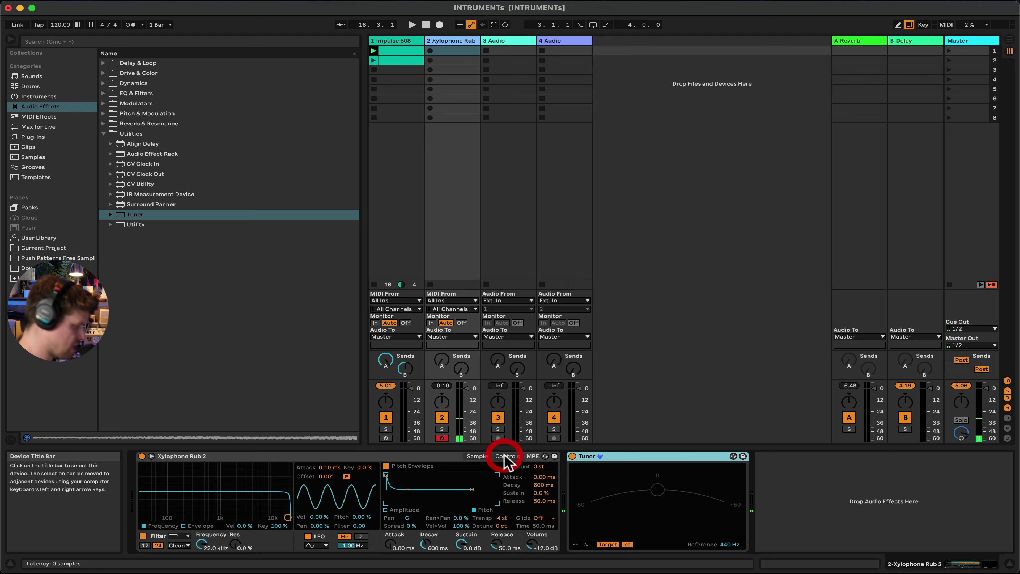
{"action": "left_click", "coordinate": [500, 518]}
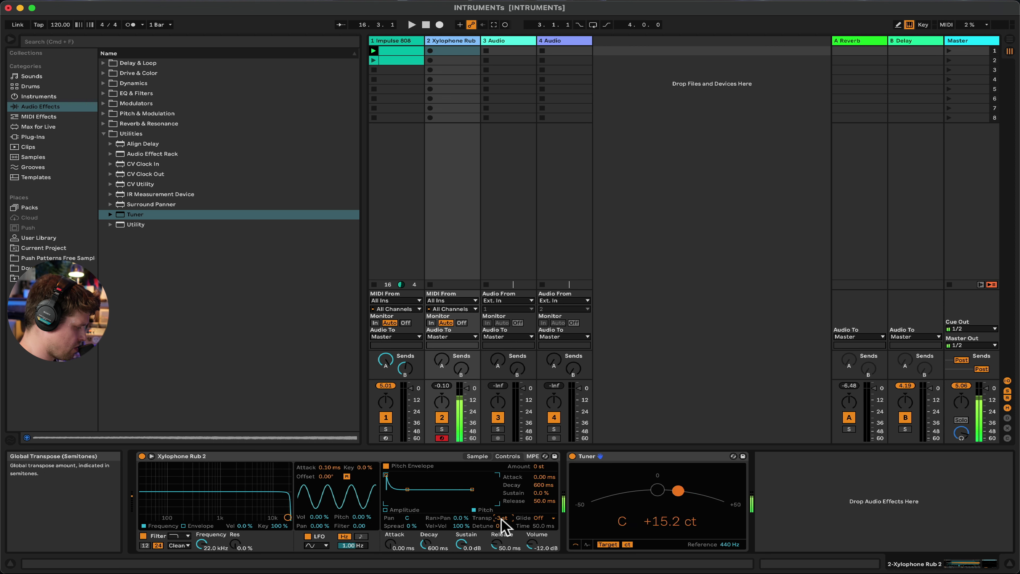
{"action": "left_click_drag", "start_coordinate": [500, 526], "coordinate": [500, 532]}
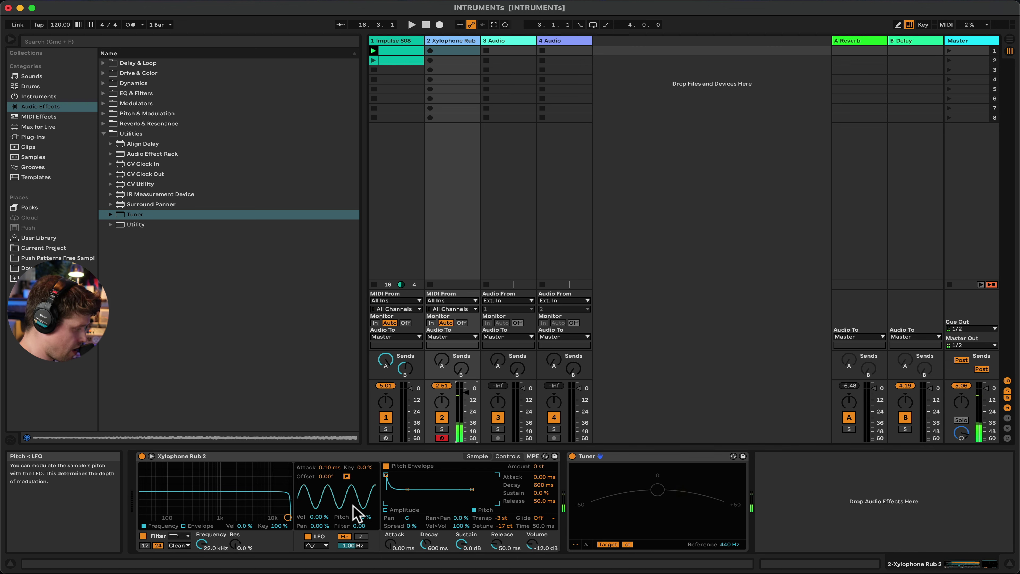
Set Simpler's amplitude release to 5.41 s and turn up the second track's reverb and delay sends.
{"action": "left_click", "coordinate": [487, 456]}
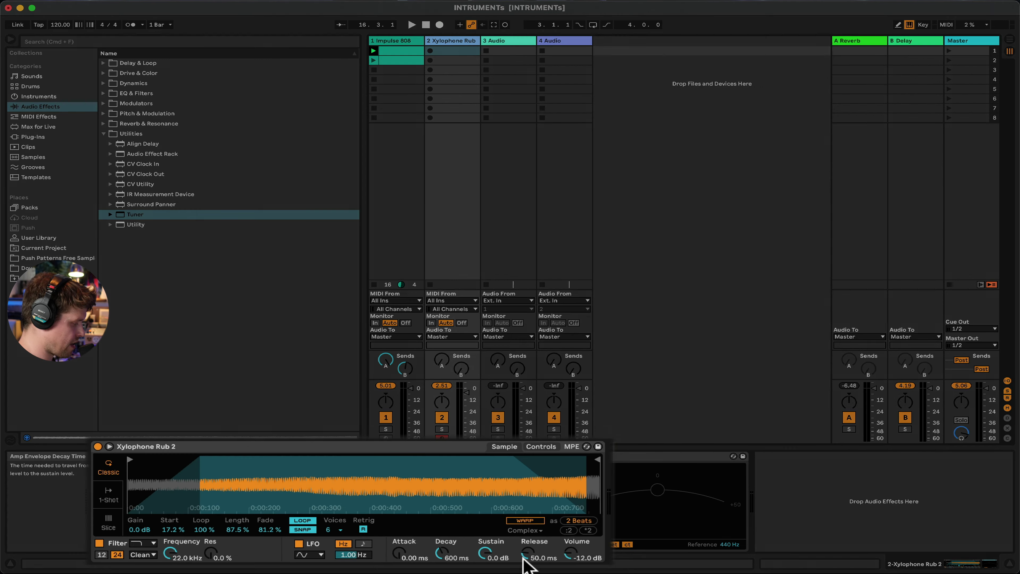
{"action": "left_click_drag", "start_coordinate": [634, 550], "coordinate": [633, 538]}
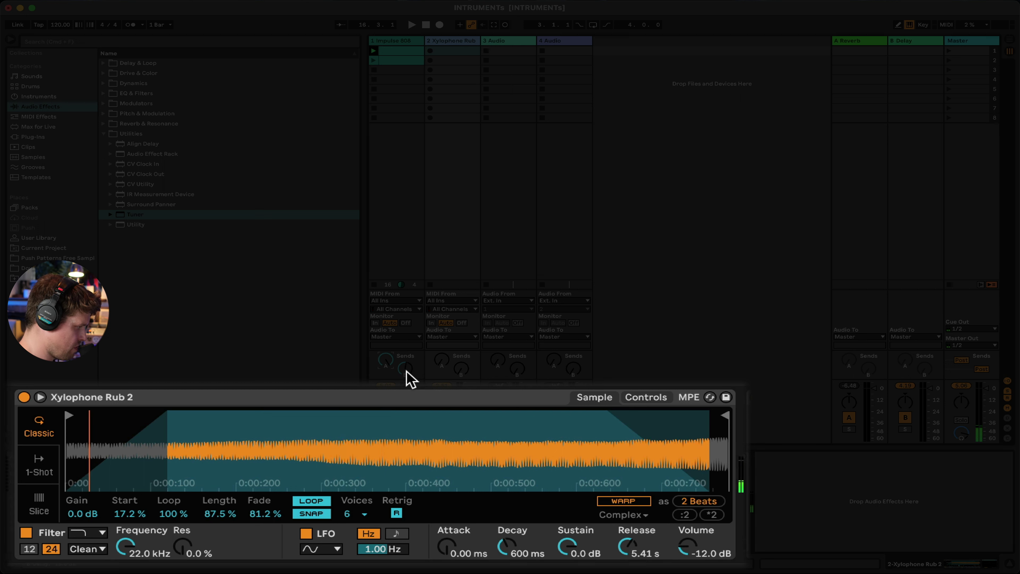
{"action": "left_click", "coordinate": [441, 359]}
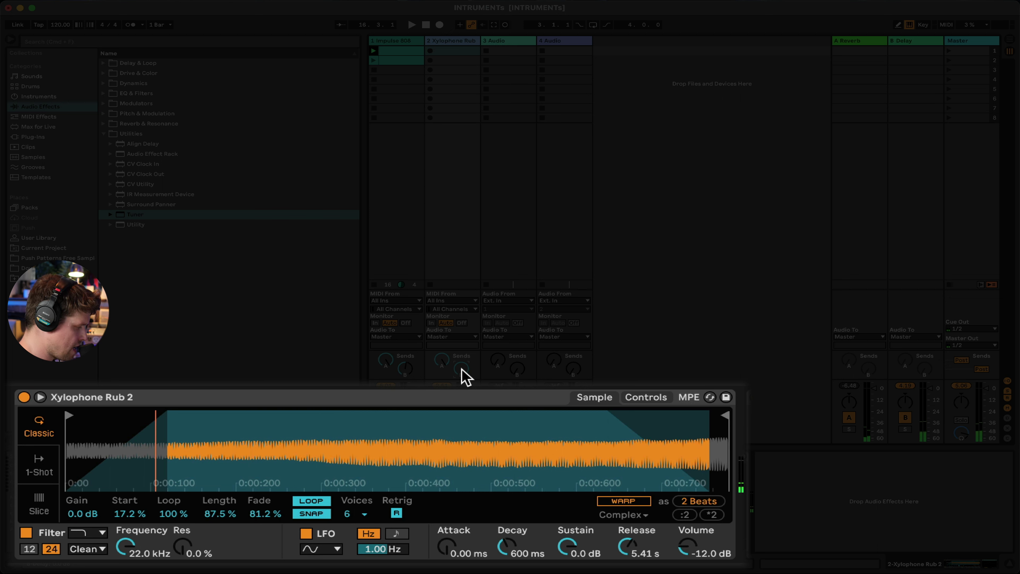
Set the LFO's pan modulation to 100 % with a tempo-synced rate of 8, and set Simpler's spread to 100 %.
{"action": "left_click", "coordinate": [647, 399]}
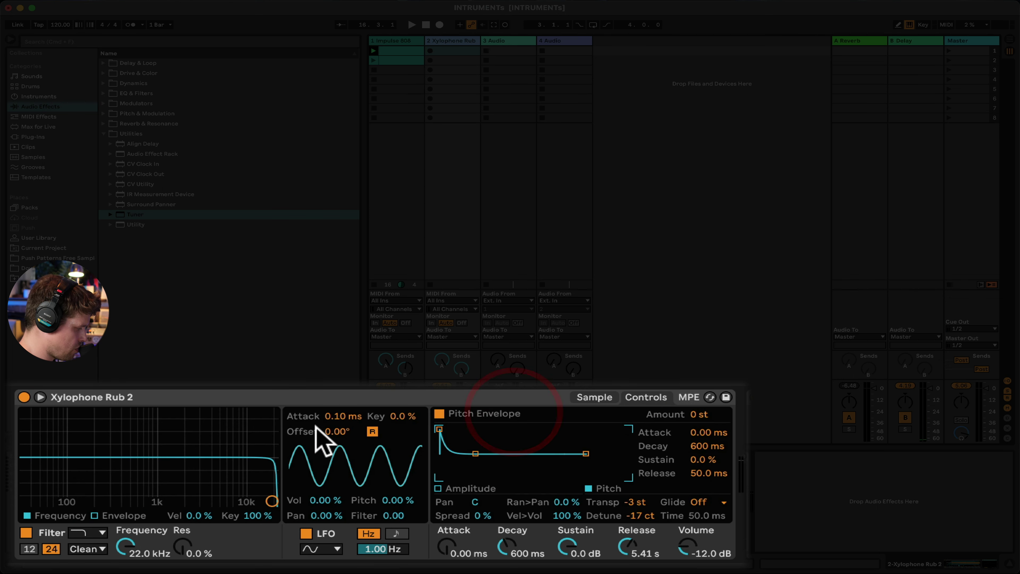
{"action": "left_click", "coordinate": [321, 516]}
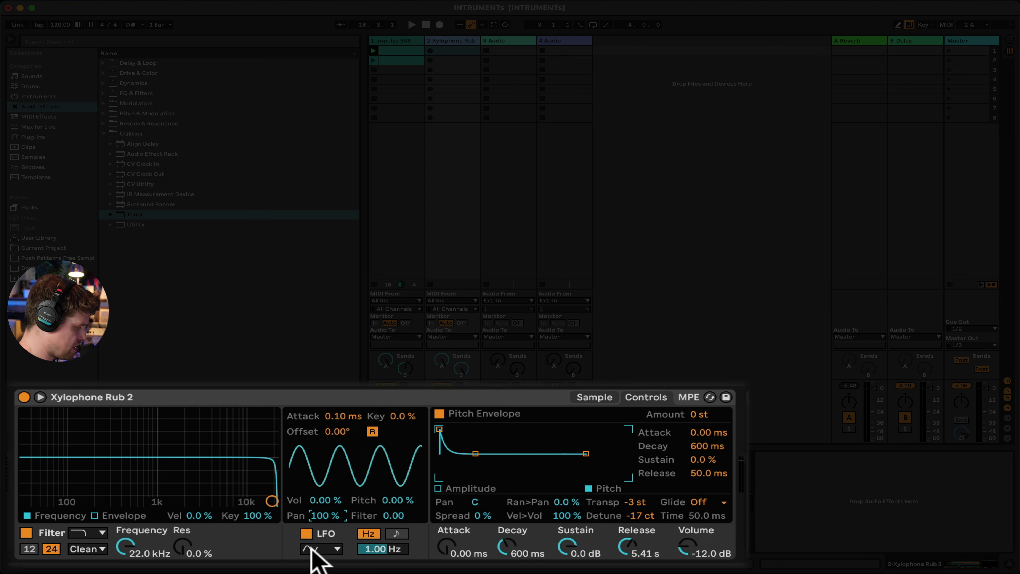
{"action": "left_click", "coordinate": [398, 534]}
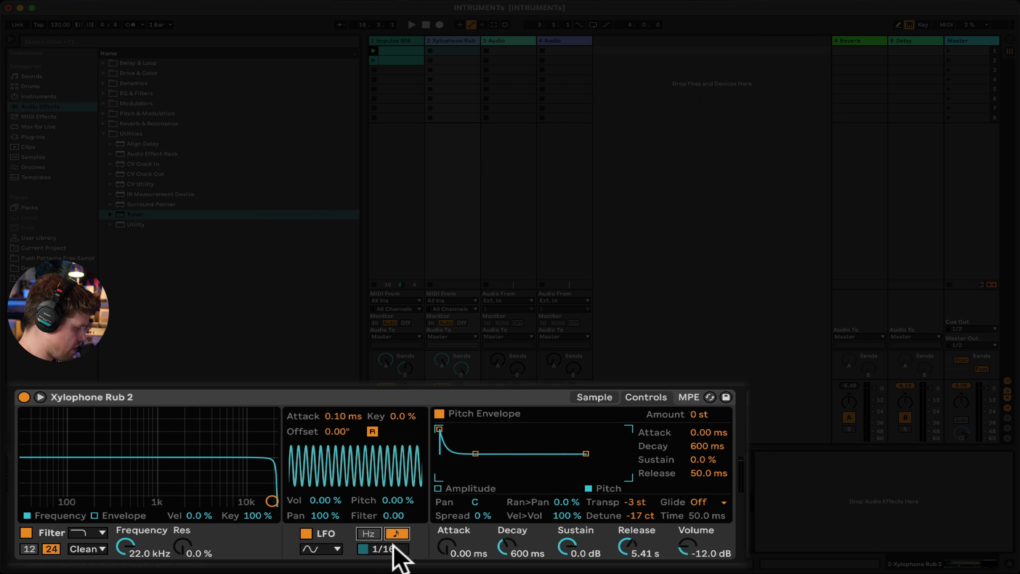
{"action": "left_click_drag", "start_coordinate": [380, 550], "coordinate": [380, 510]}
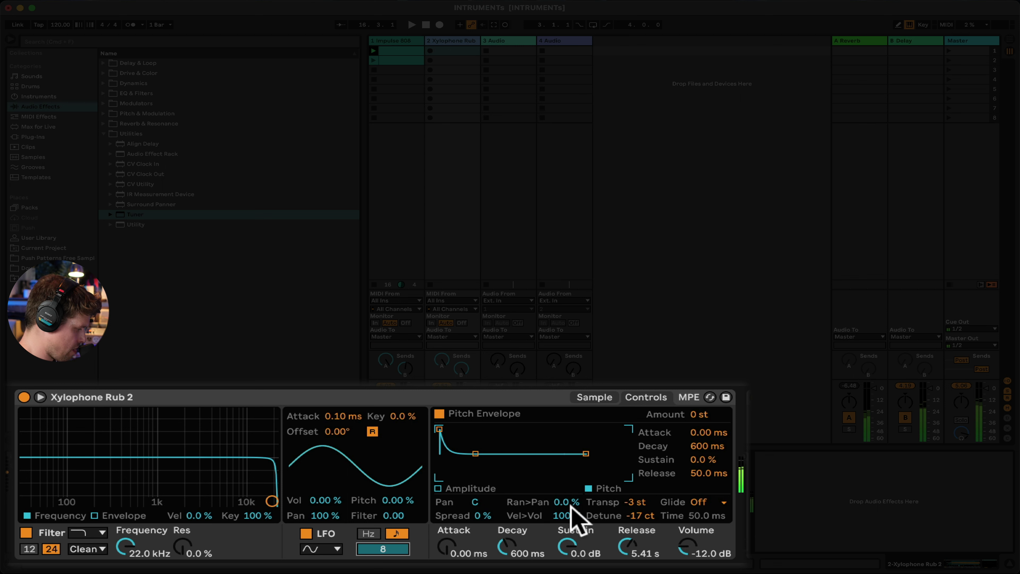
{"action": "mouse_move", "coordinate": [484, 515]}
{"action": "left_mouse_down"}
{"action": "mouse_move", "coordinate": [484, 504]}
{"action": "mouse_move", "coordinate": [482, 527]}
{"action": "mouse_move", "coordinate": [484, 510]}
{"action": "left_mouse_up"}
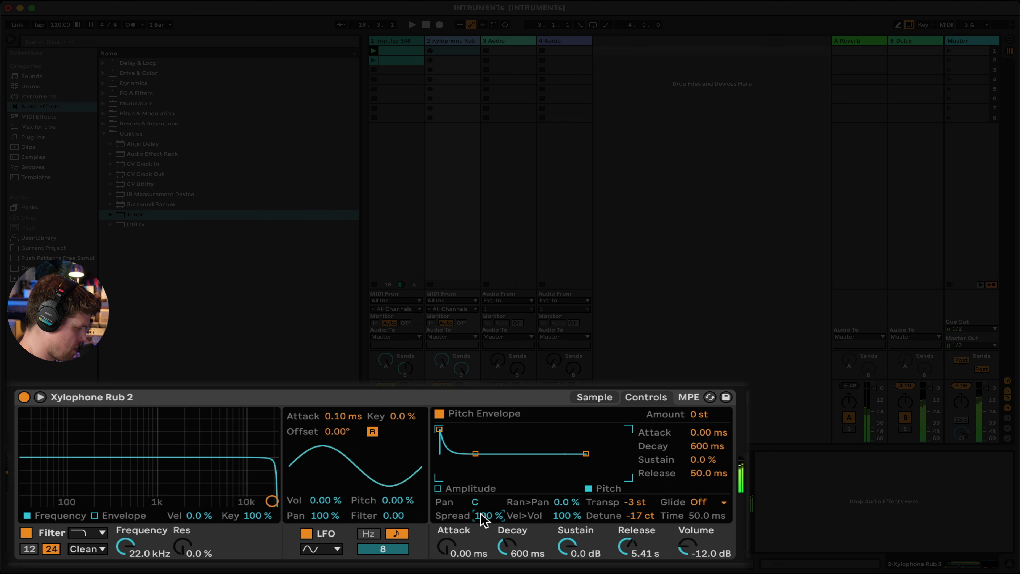
Lower the filter cutoff to 3.00 kHz and set the LFO's modulation to filter 24.0, volume 17.2 % and pitch 1.56 %.
{"action": "left_click_drag", "start_coordinate": [272, 502], "coordinate": [198, 502]}
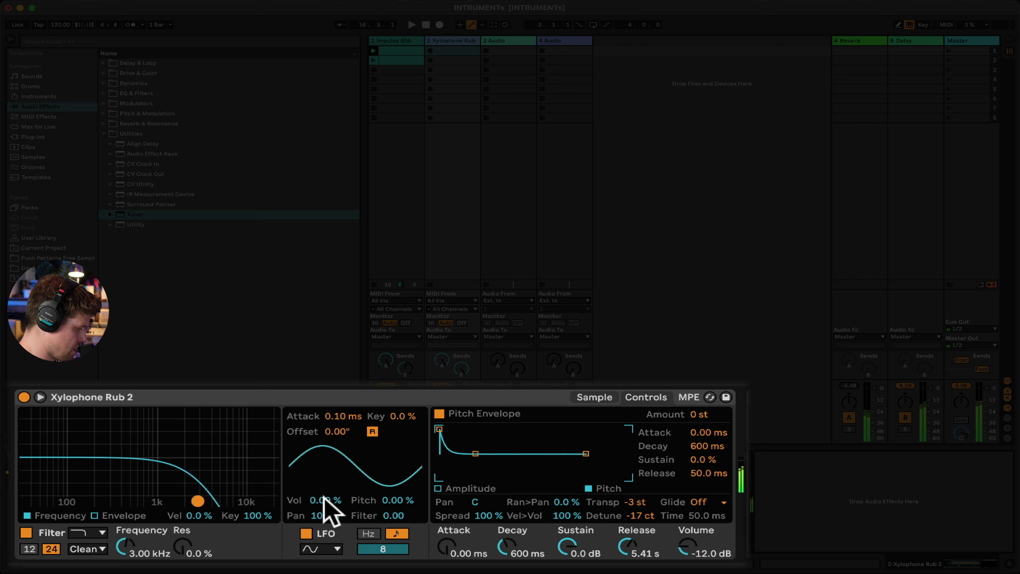
{"action": "left_click_drag", "start_coordinate": [394, 516], "coordinate": [394, 505]}
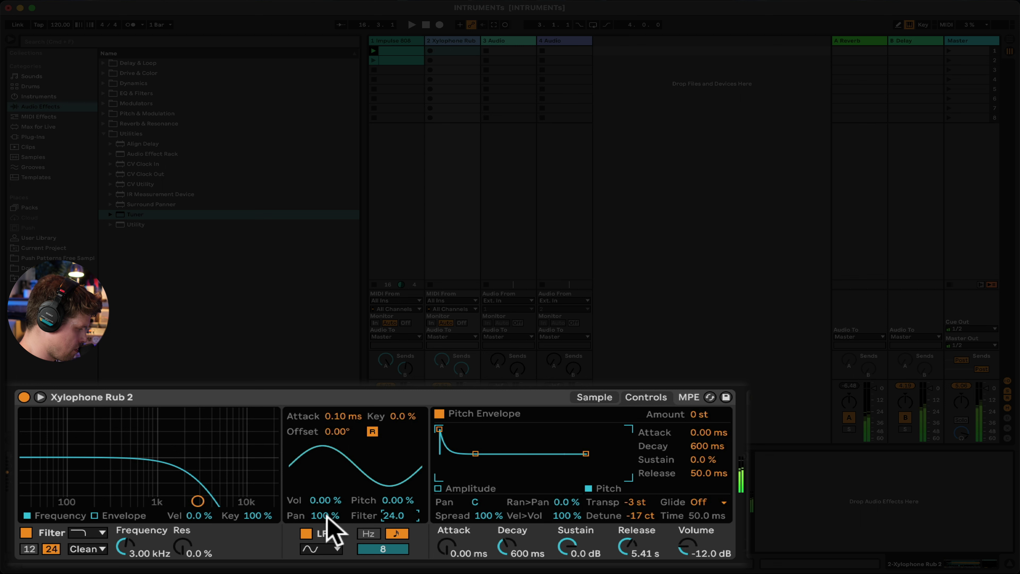
{"action": "left_click_drag", "start_coordinate": [320, 501], "coordinate": [320, 488]}
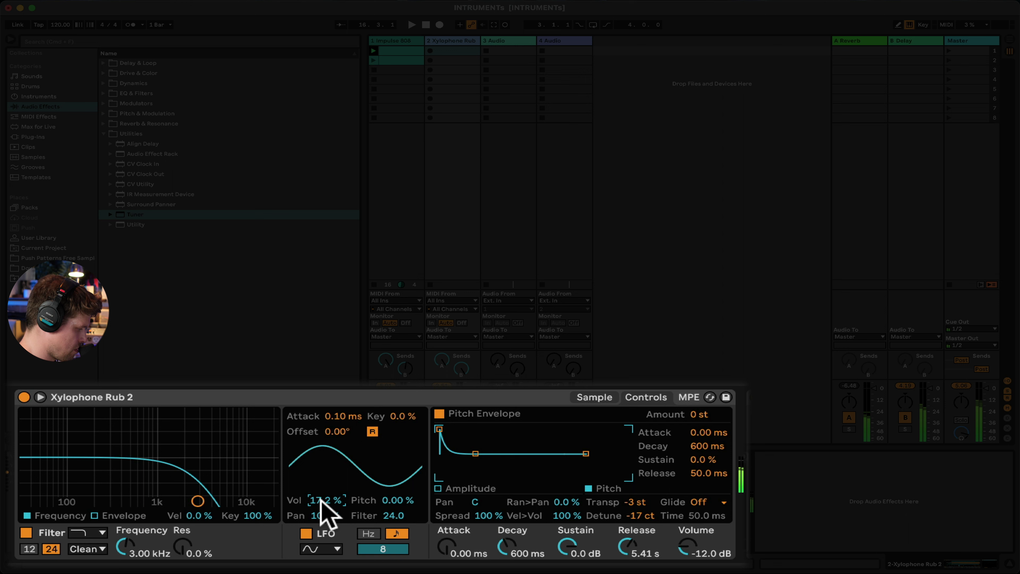
{"action": "left_click_drag", "start_coordinate": [387, 500], "coordinate": [387, 492]}
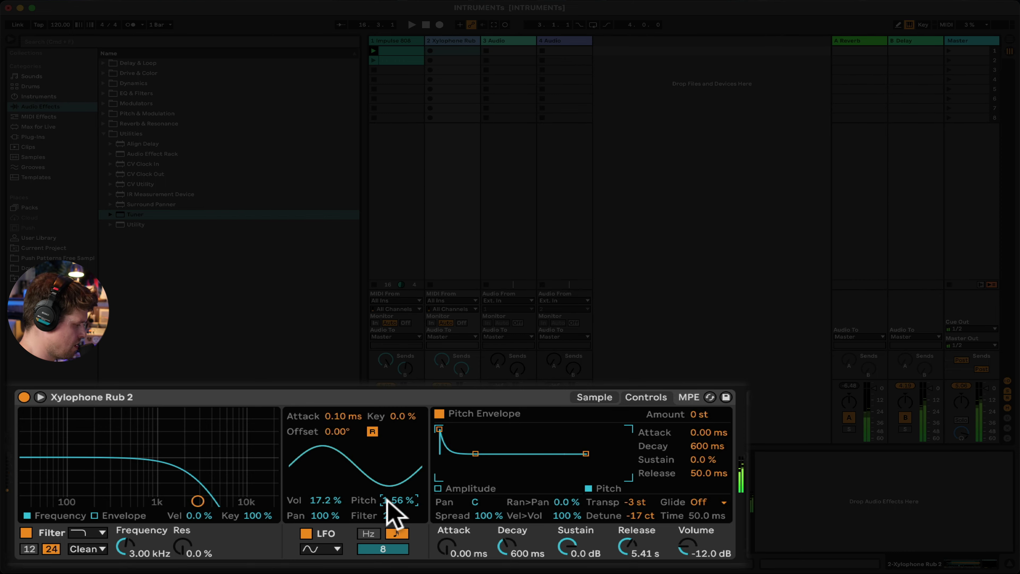
{"action": "key", "text": "Return"}
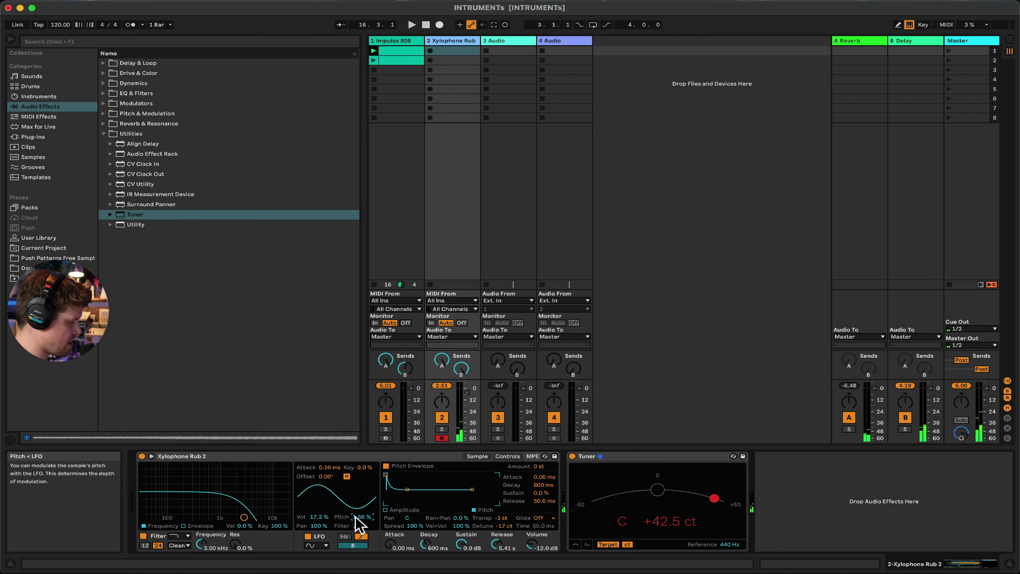
Switch Simpler to Slice mode and load the Kurtis_Blow_-_Do_The_Do file from the user folder in place of the xylophone sample.
{"action": "left_click", "coordinate": [246, 456]}
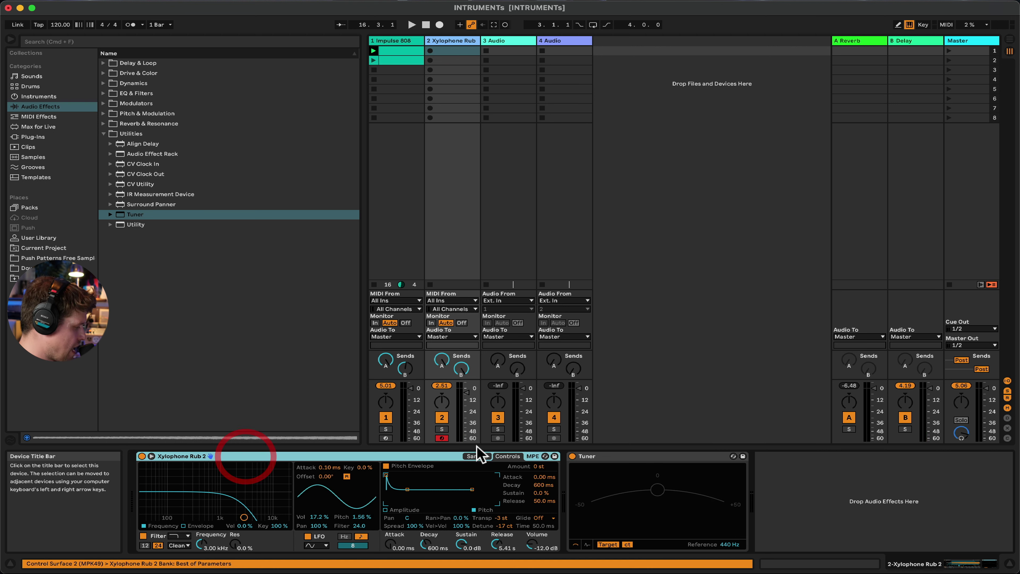
{"action": "left_click", "coordinate": [477, 456]}
{"action": "left_click", "coordinate": [151, 519]}
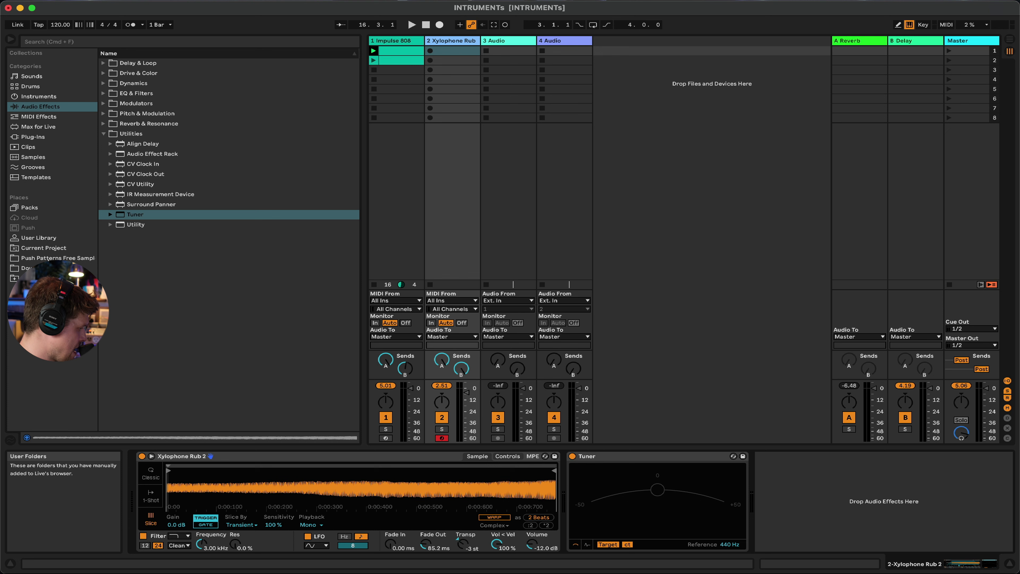
{"action": "left_click", "coordinate": [40, 268]}
{"action": "left_click_drag", "start_coordinate": [126, 92], "coordinate": [306, 496]}
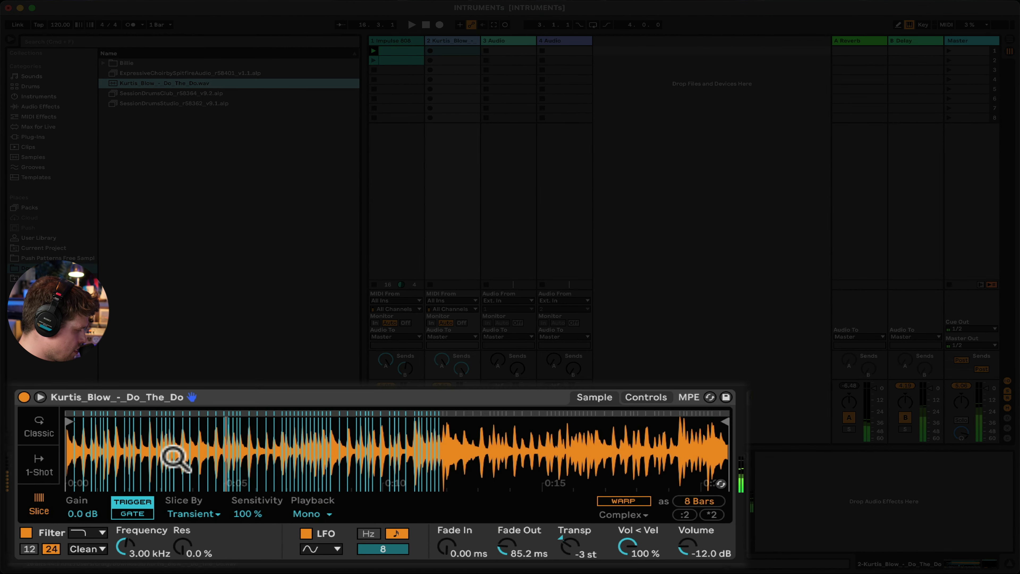
Try slicing the drum break by Beat and return to slicing by Transient.
{"action": "left_click", "coordinate": [225, 518]}
{"action": "left_click", "coordinate": [196, 520]}
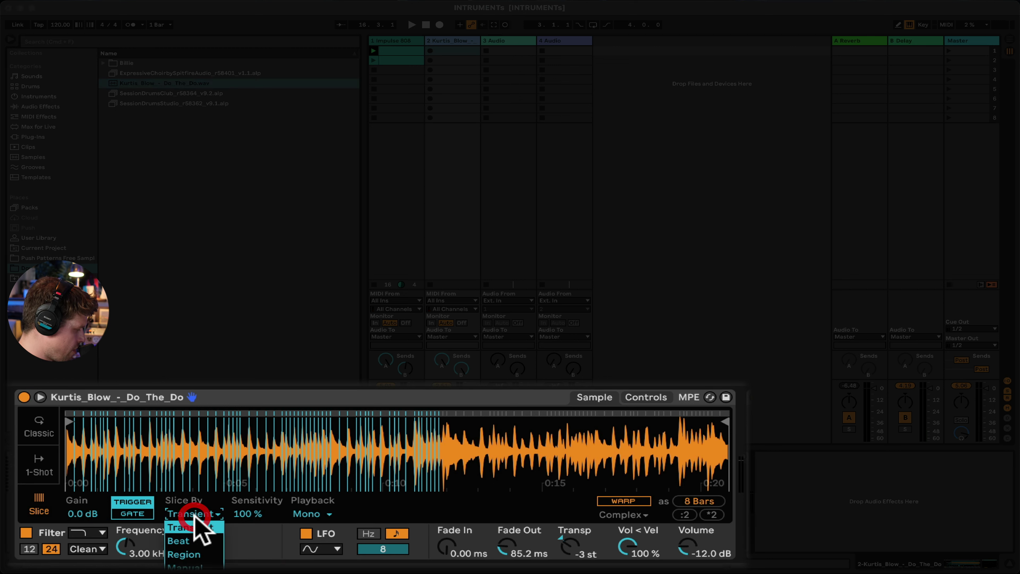
{"action": "left_click", "coordinate": [198, 541]}
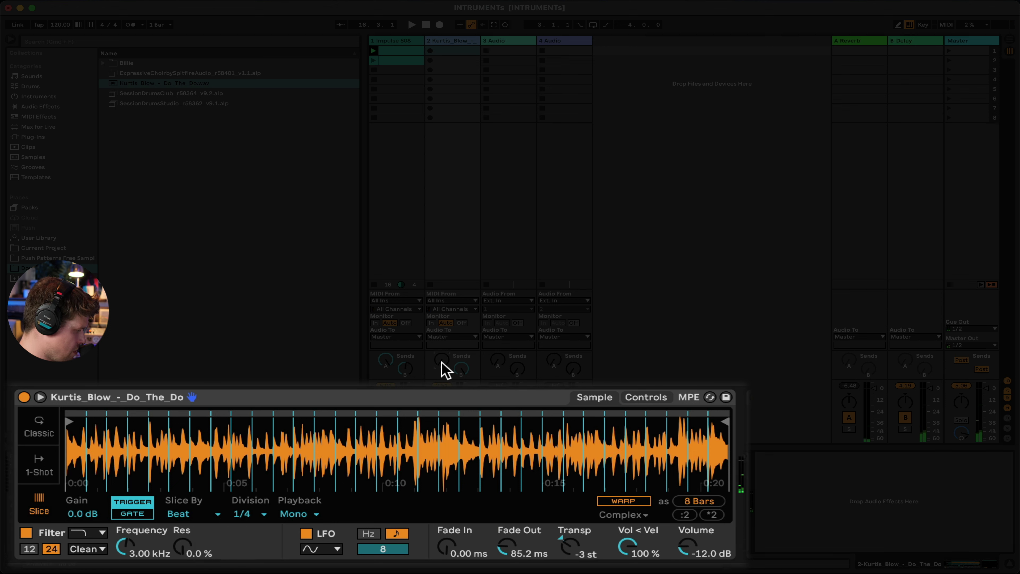
{"action": "left_click", "coordinate": [183, 510]}
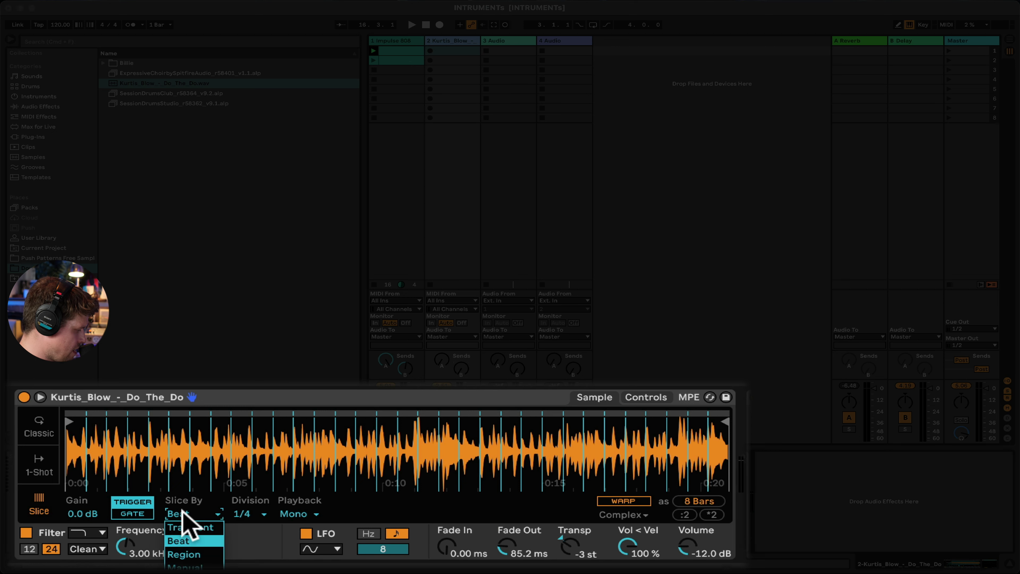
{"action": "left_click", "coordinate": [188, 524]}
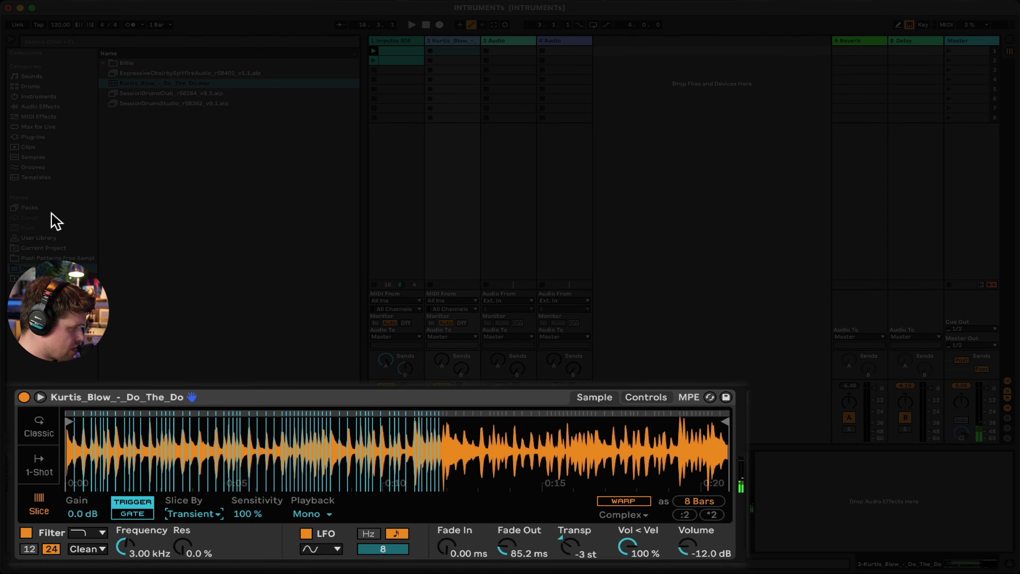
Search the sample library for "vocal" and load one of the vocal samples into Simpler in place of the drum break.
{"action": "left_click", "coordinate": [36, 157]}
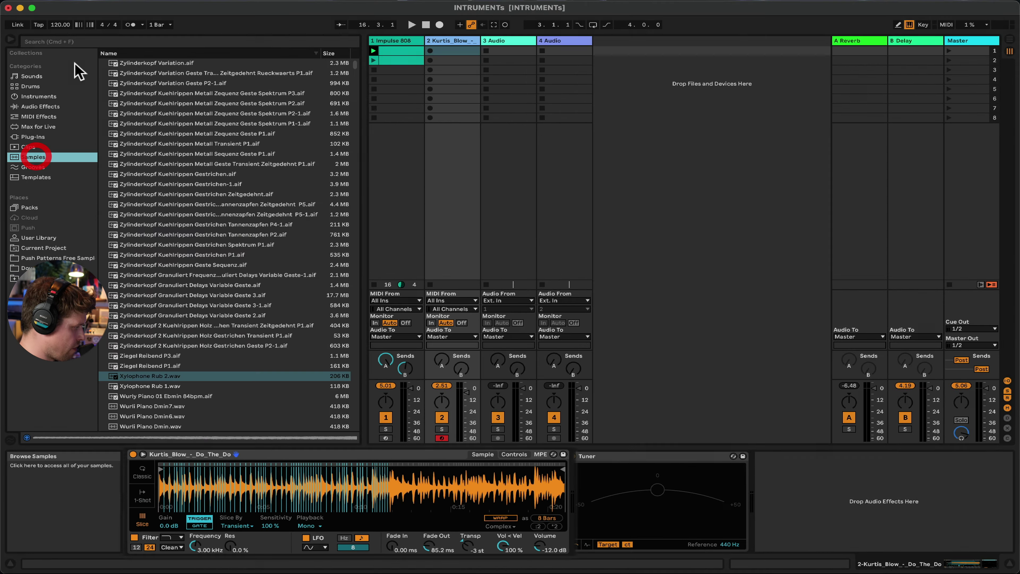
{"action": "left_click", "coordinate": [76, 41]}
{"action": "type", "text": "vocal"}
{"action": "left_click_drag", "start_coordinate": [167, 204], "coordinate": [326, 494]}
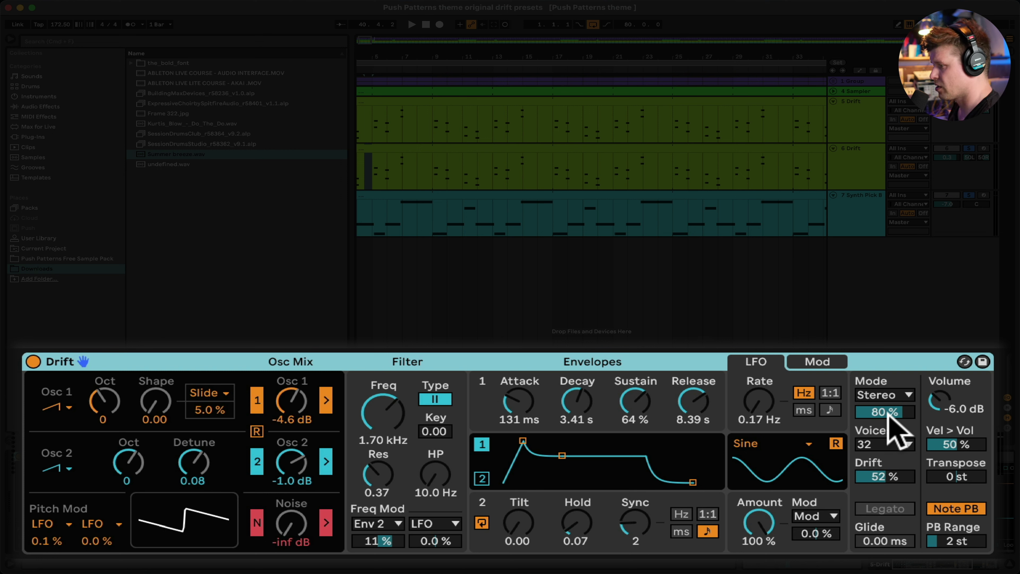
Undo the recent voice mode and drift changes, and during playback set the Drift synth's mode to Stereo and its drift amount to 65 %.
{"action": "key", "text": "super+z"}
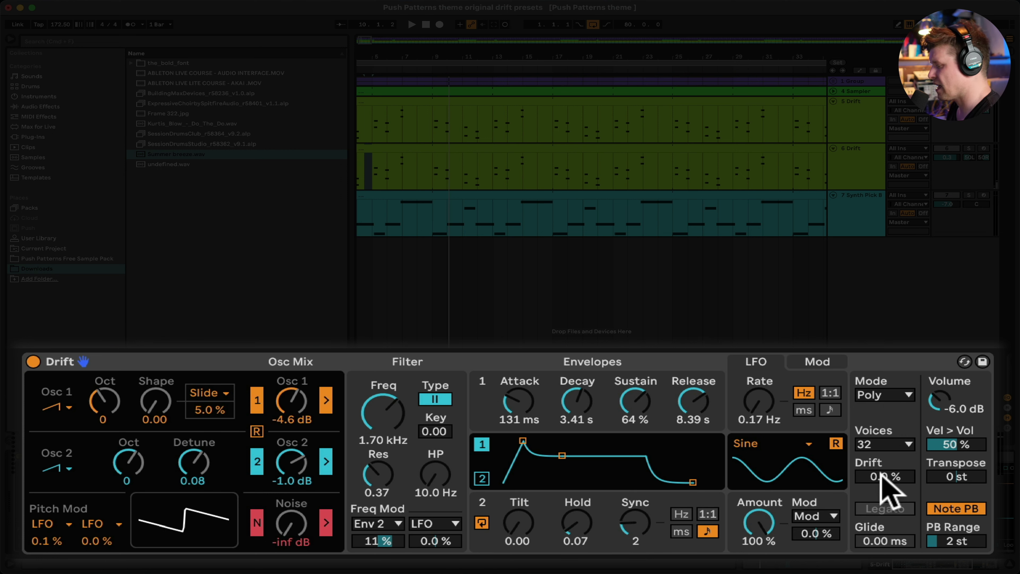
{"action": "key", "text": "space"}
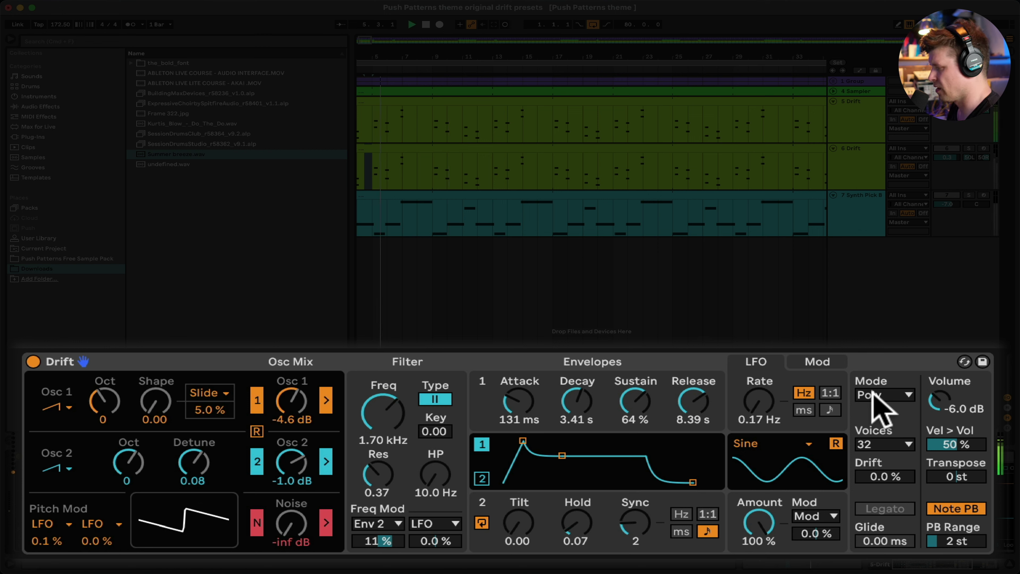
{"action": "left_click", "coordinate": [889, 394]}
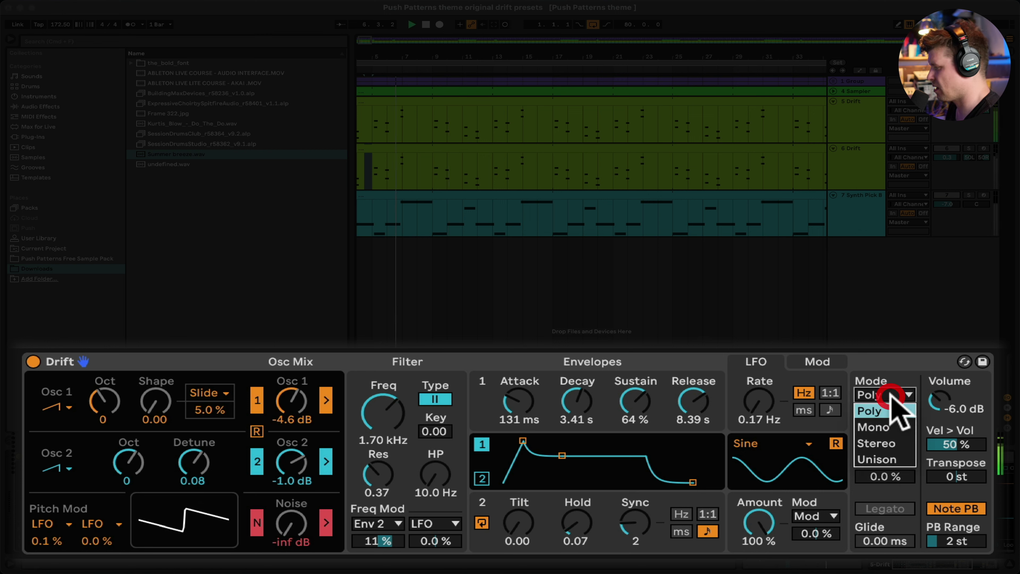
{"action": "left_click", "coordinate": [897, 445]}
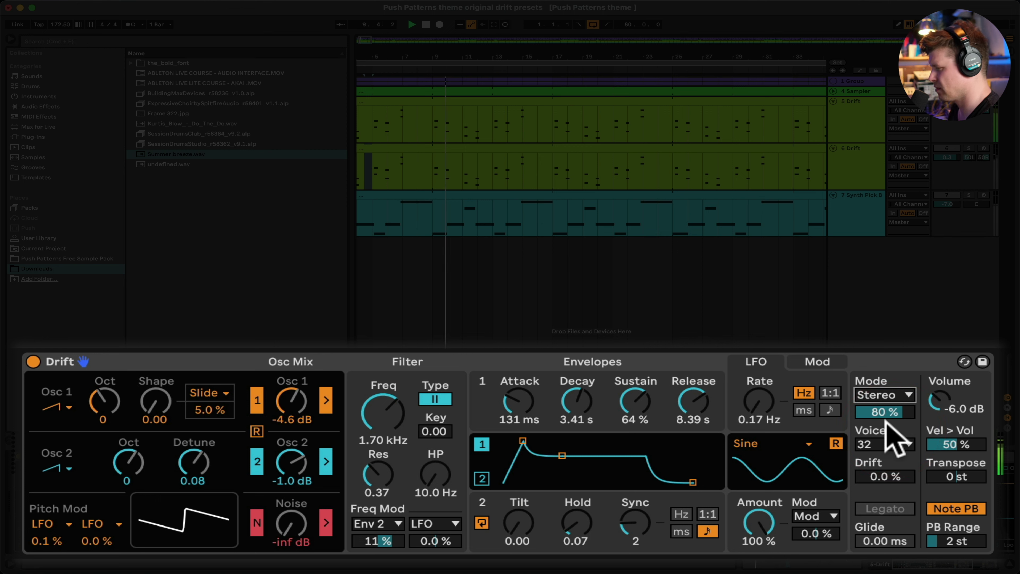
{"action": "left_click", "coordinate": [885, 476]}
{"action": "left_click_drag", "start_coordinate": [885, 477], "coordinate": [885, 454]}
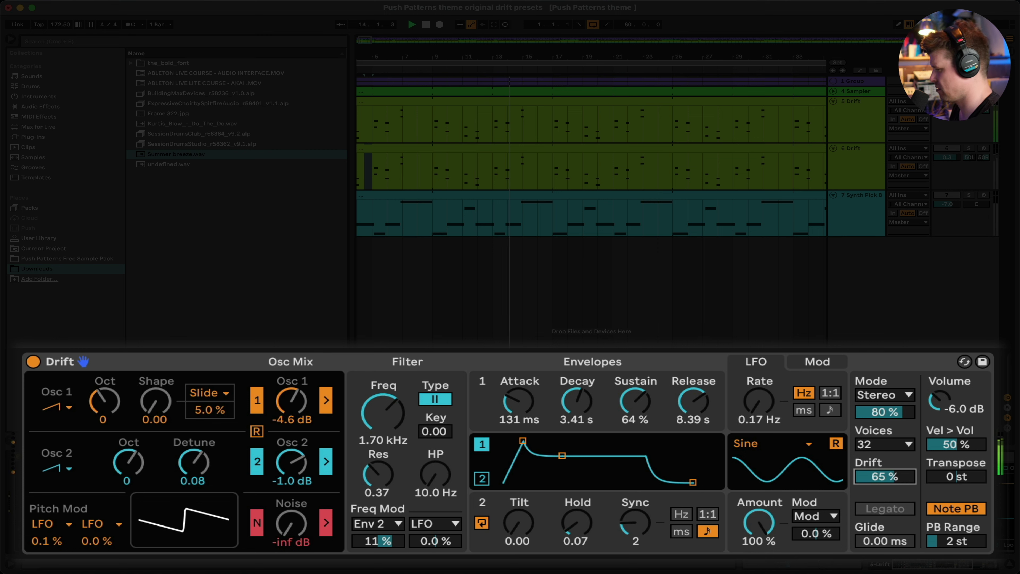